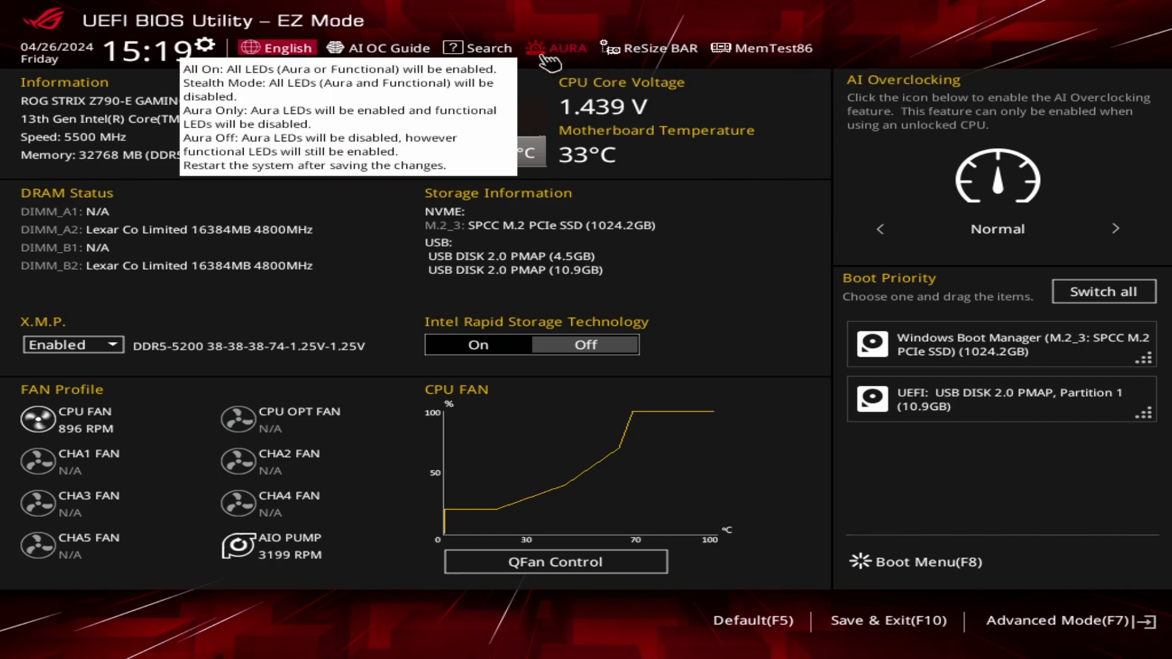
Step: Leave the interface language on English and bring up the AI OC Guide introduction
click(295, 53)
click(342, 69)
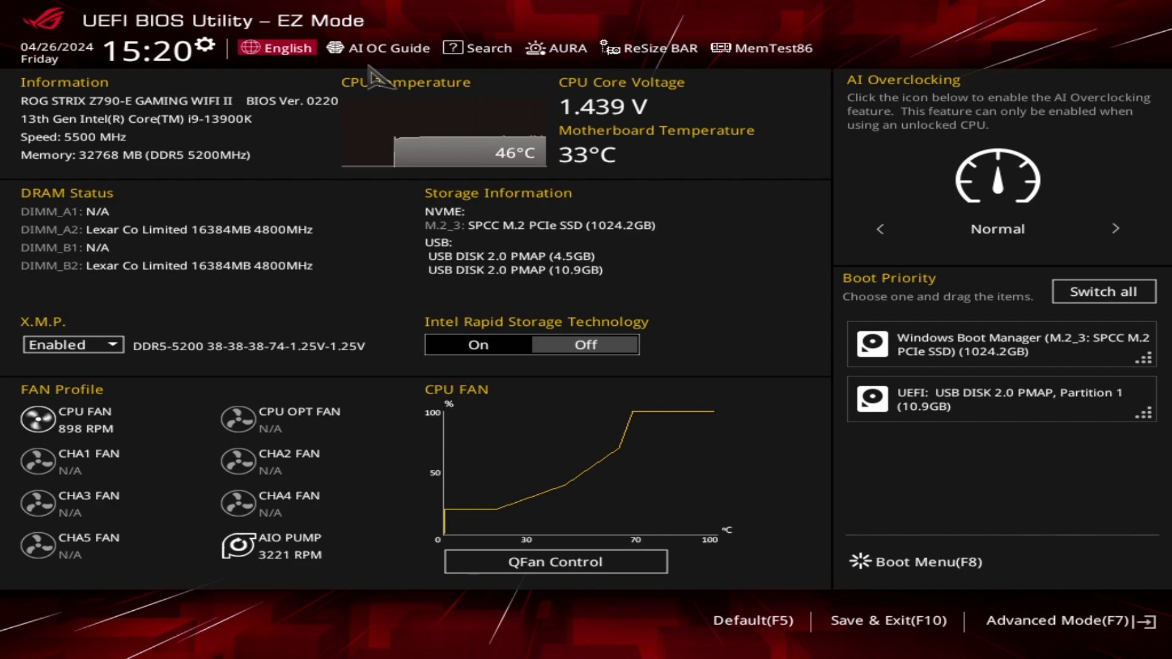
click(385, 49)
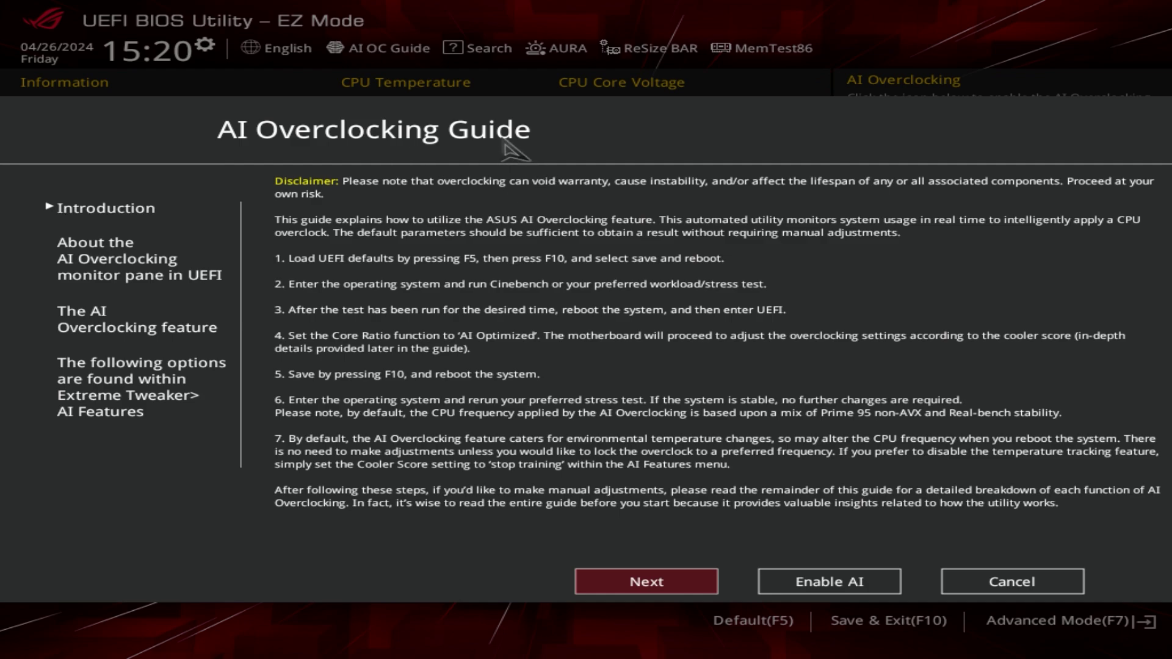
Step: Close the AI OC guide, view the settings search without searching, and show the AURA modes
key(Escape)
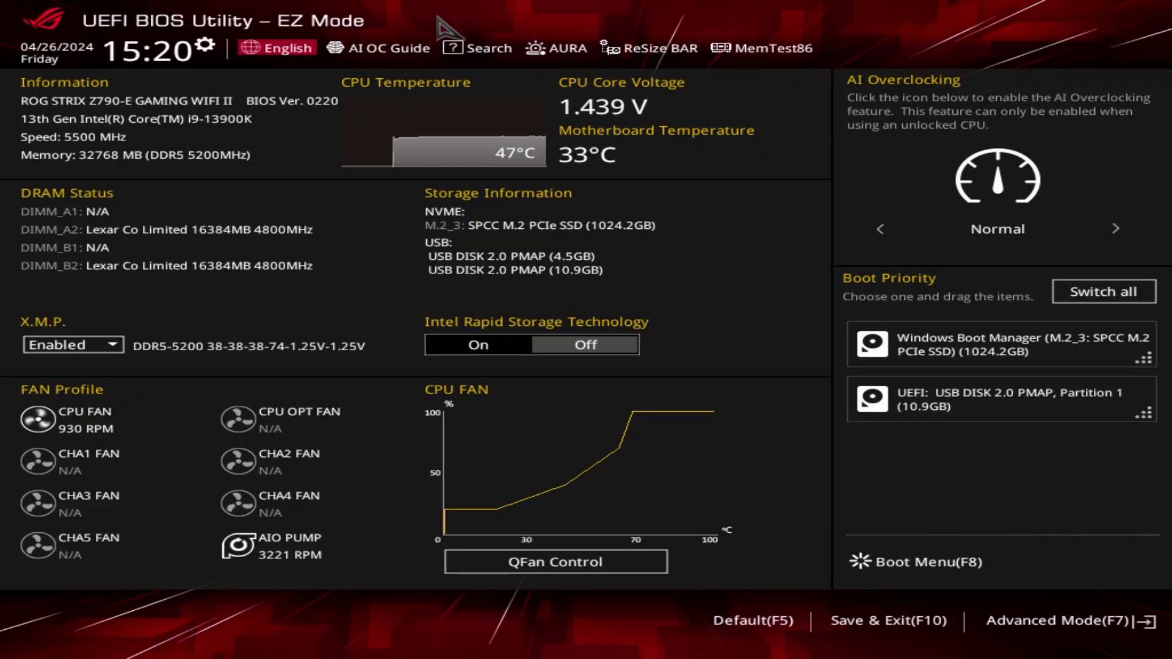
click(481, 51)
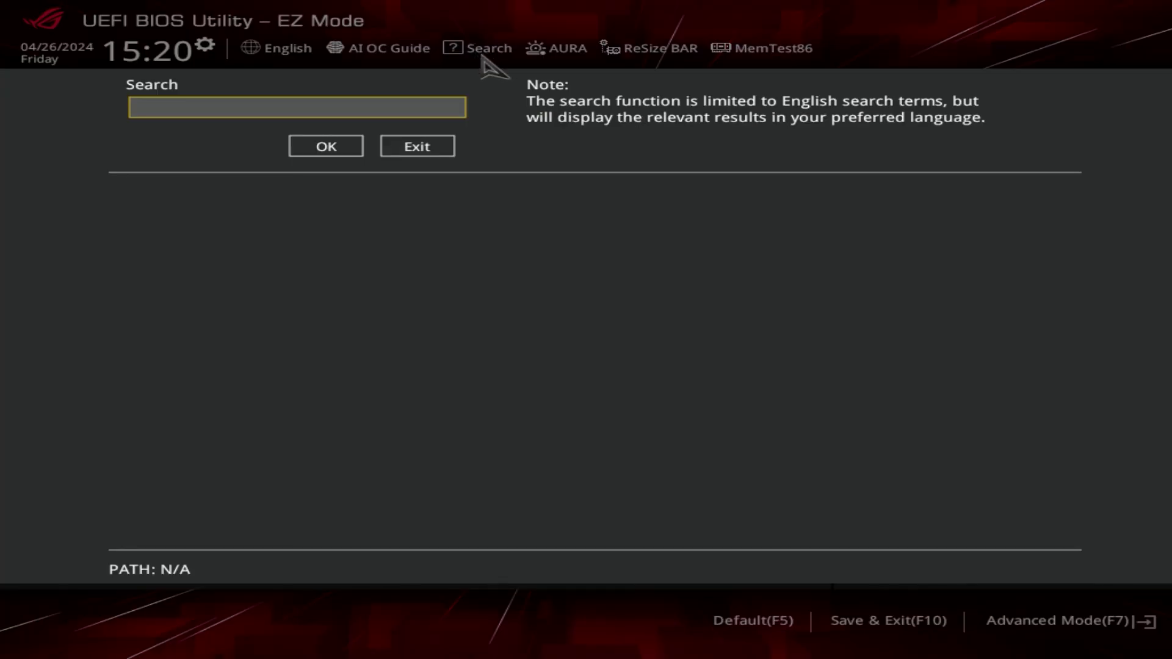
click(424, 147)
click(555, 55)
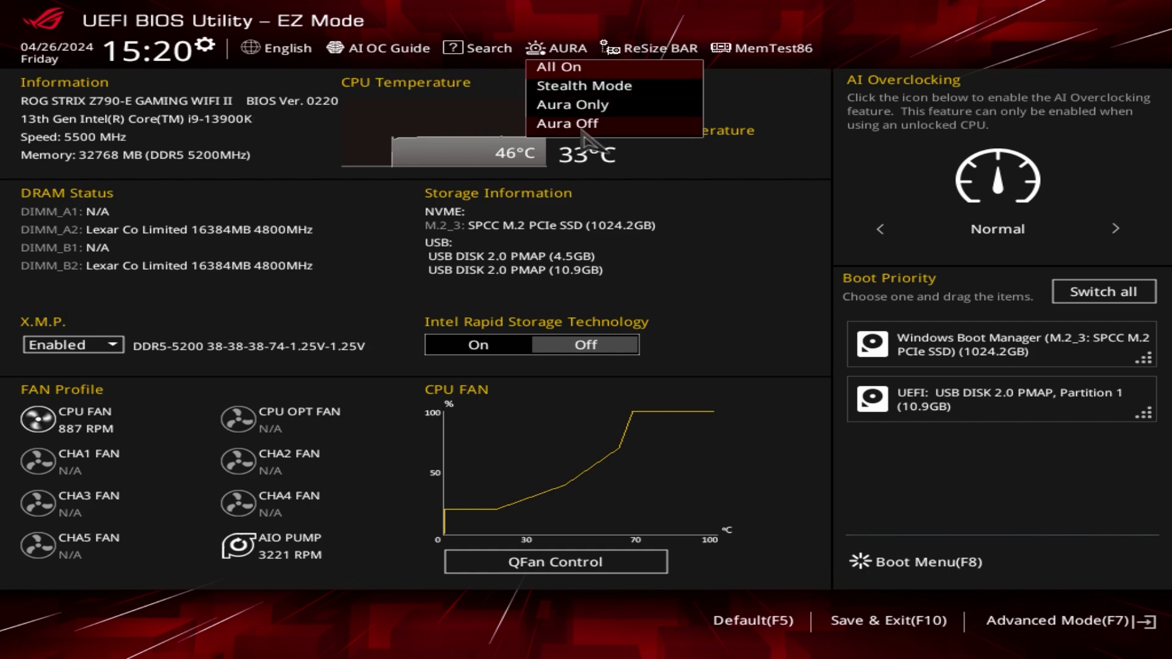
Step: Switch AURA lighting to All On and enable ReSize BAR
click(584, 68)
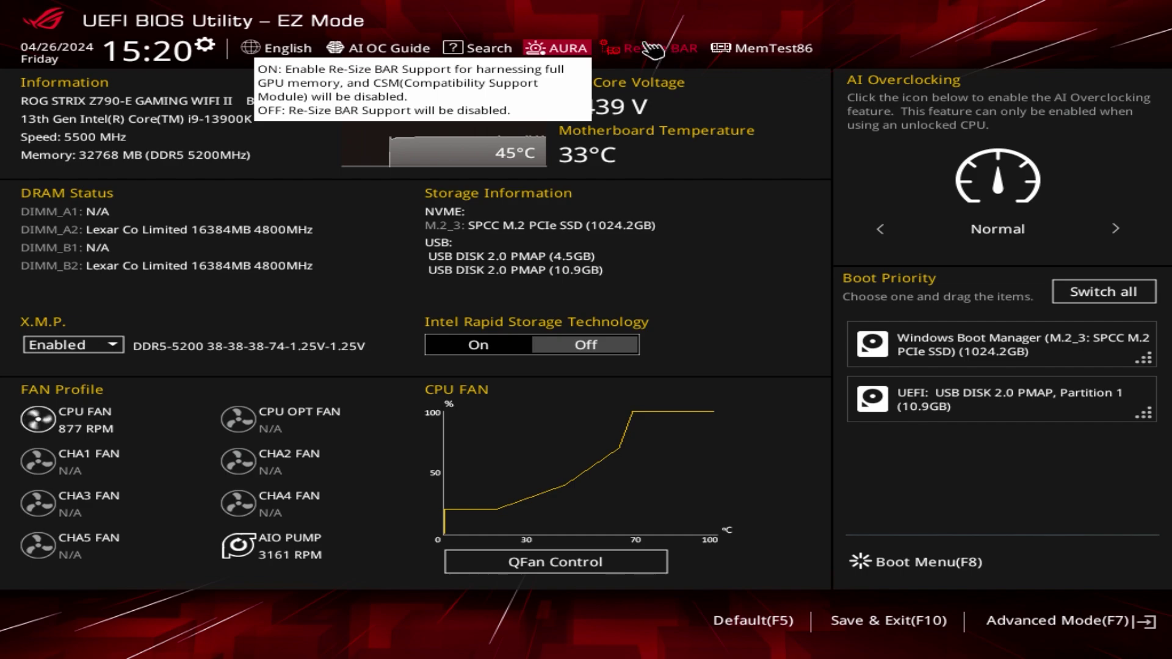
click(662, 49)
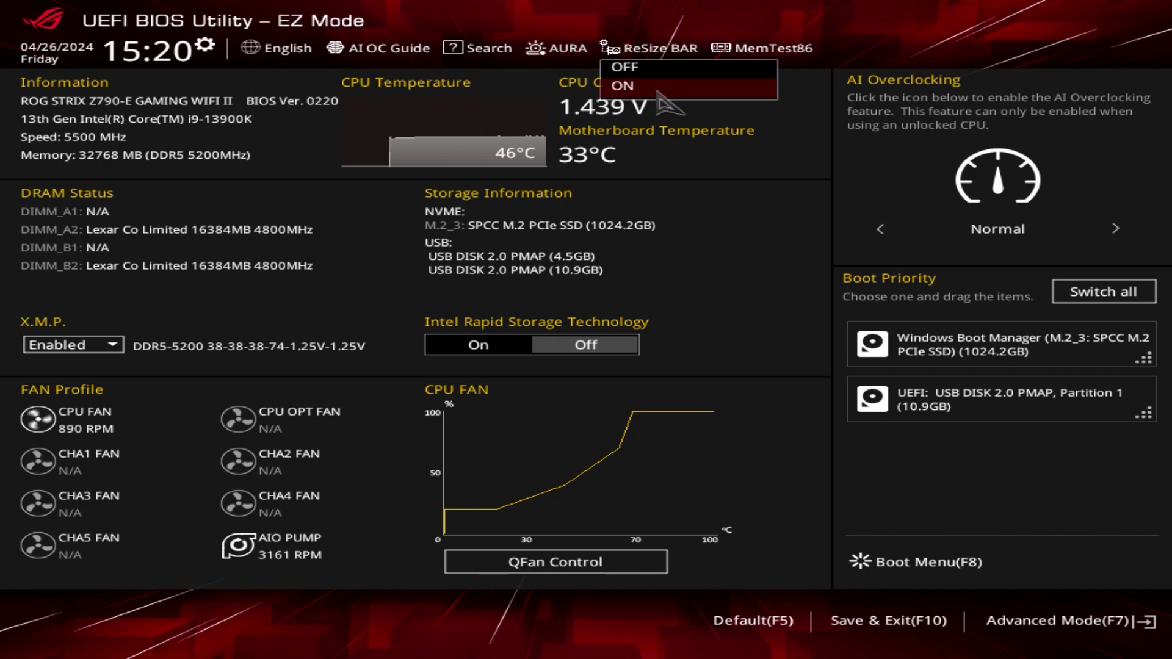
click(626, 85)
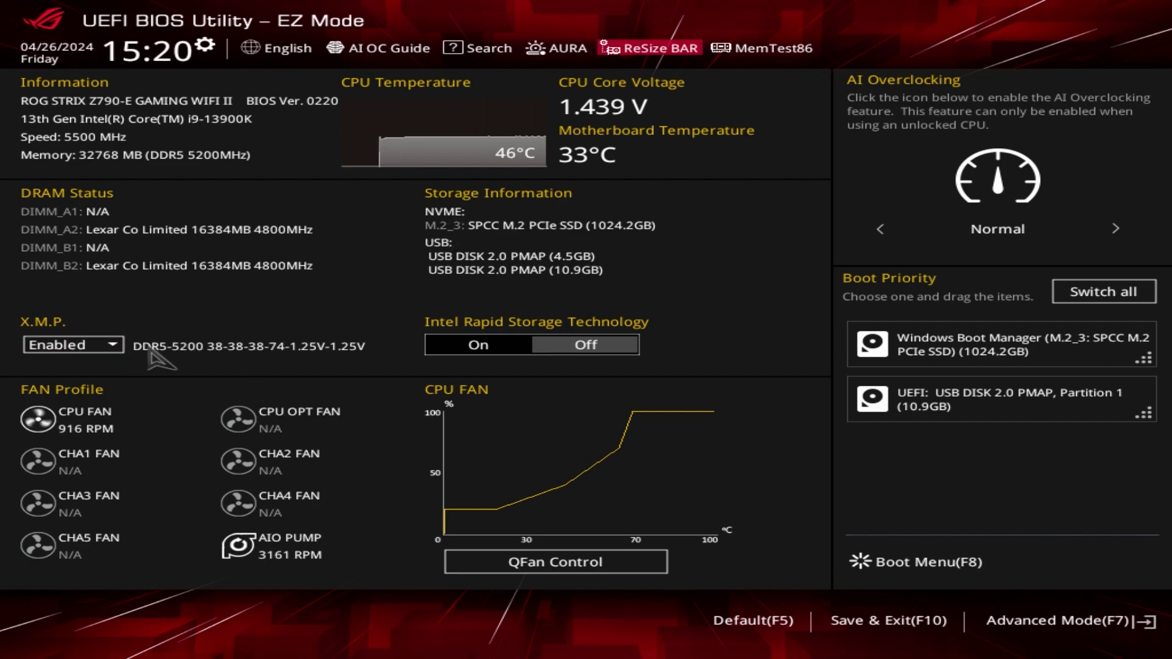
Step: Leave X.M.P. Enabled and bring up the Q-Fan Control CPU FAN curve on Standard
click(69, 346)
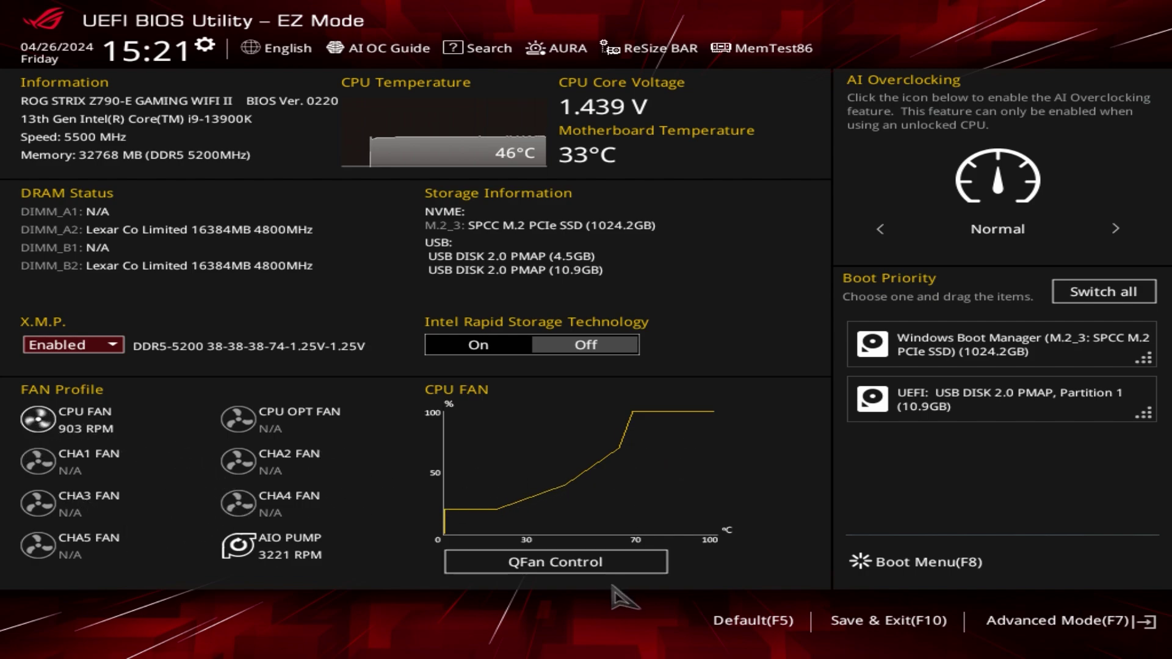
click(558, 558)
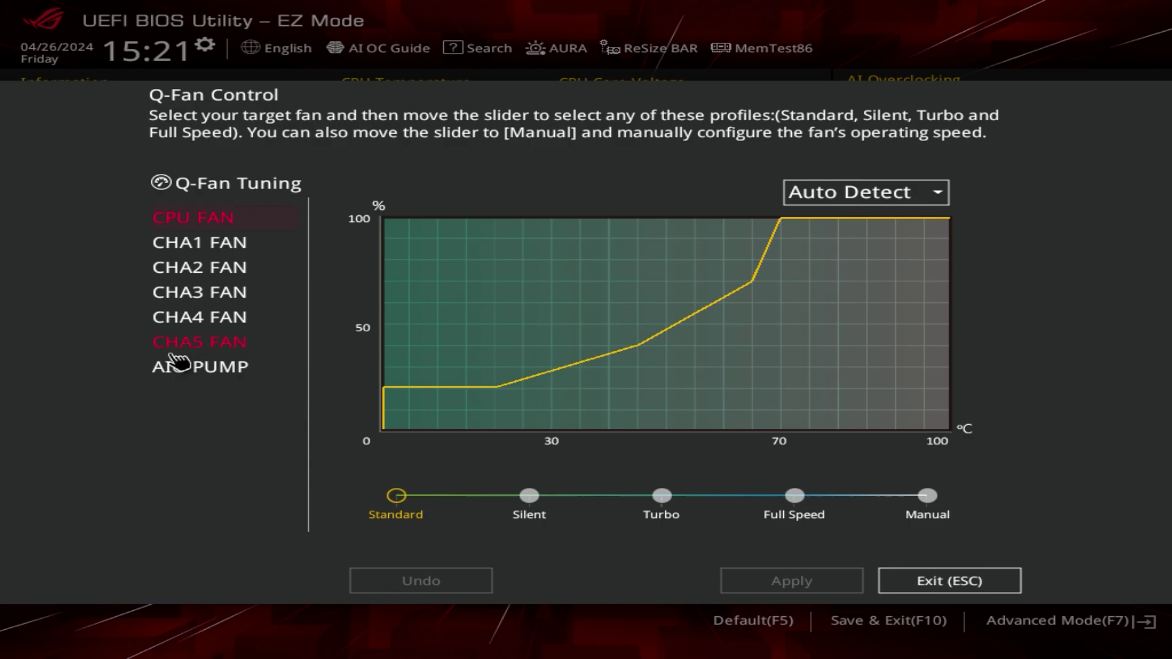
Step: Exit Q-Fan Control back to EZ Mode, where CPU FAN reads 900 RPM
key(Escape)
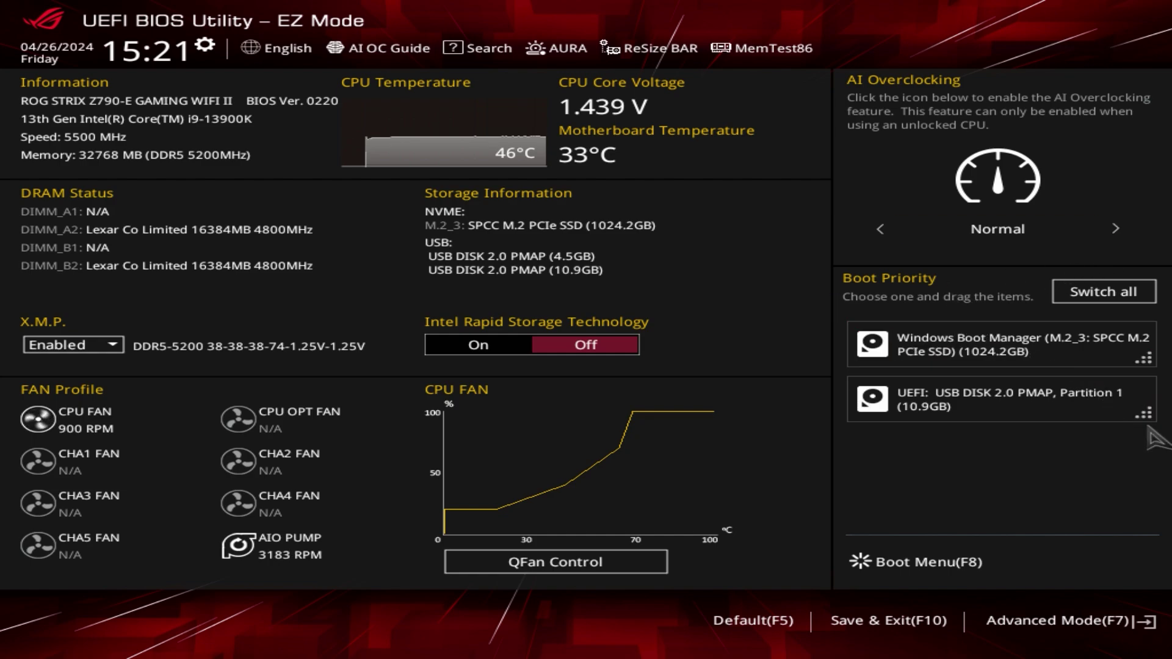
Step: Keep the USB entry second in Boot Priority and enter Advanced Mode's Main tab
mouse_move(1154, 416)
mouse_down()
mouse_move(1159, 343)
mouse_move(1145, 400)
mouse_move(1153, 359)
mouse_move(1170, 409)
mouse_up()
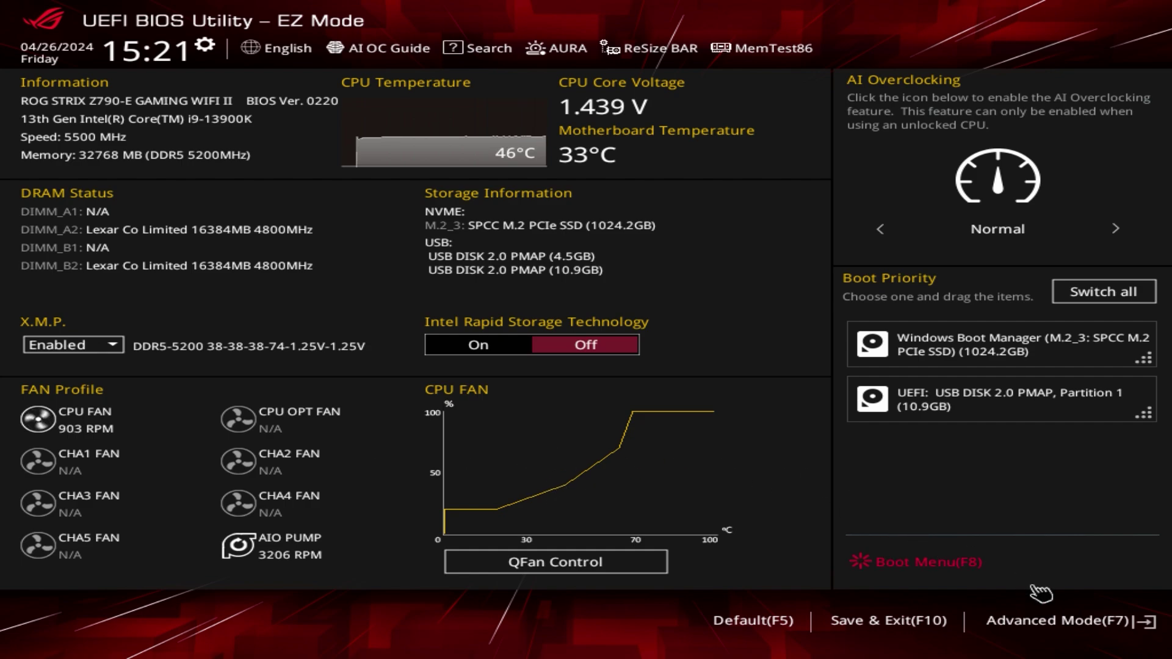
click(1019, 619)
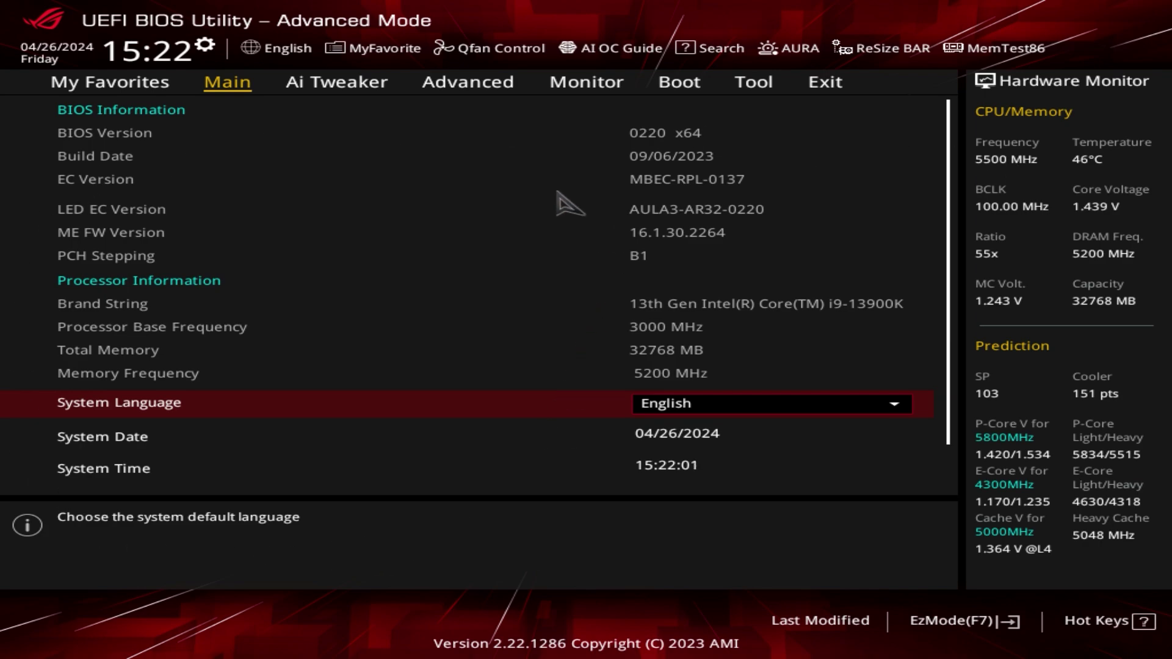
Step: Look over My Favorites, then view Ai Tweaker showing XMP I and 5200MHz DRAM
click(132, 86)
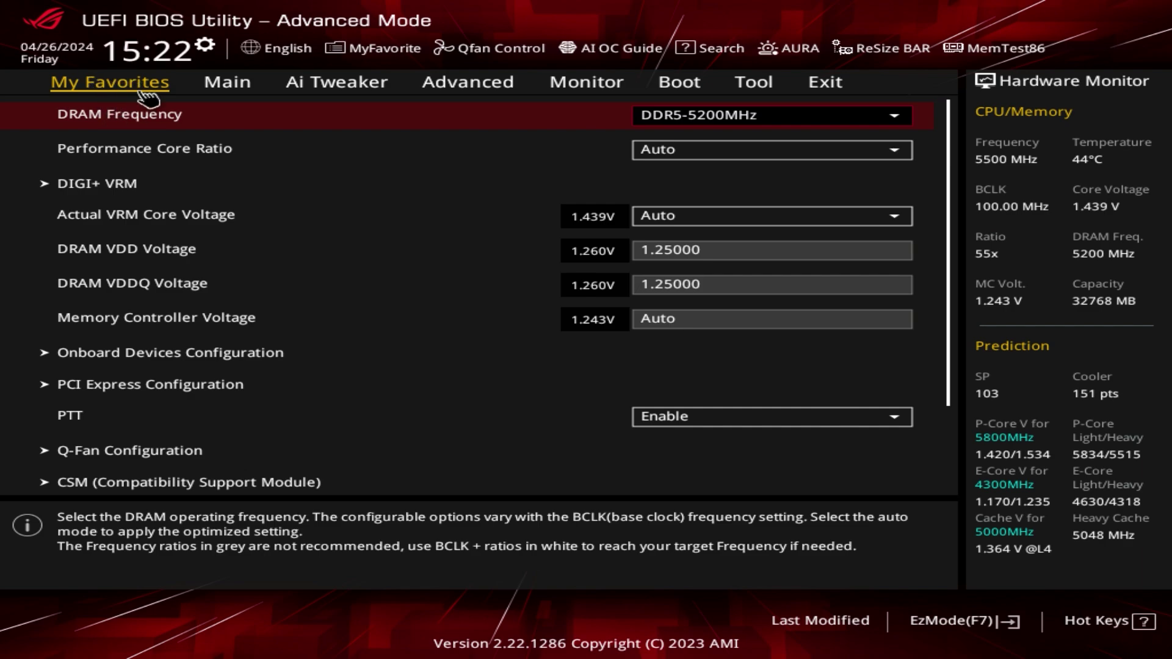
click(311, 88)
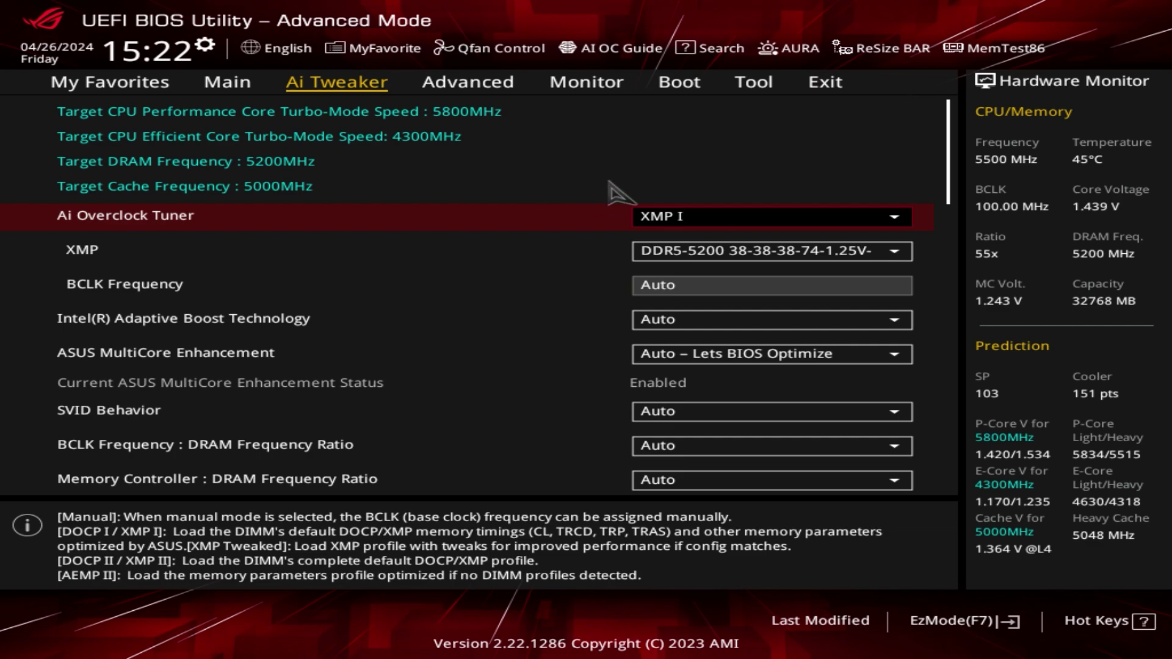
Step: Try Ai Overclock Tuner at Auto and Manual, then return it to XMP I
click(715, 217)
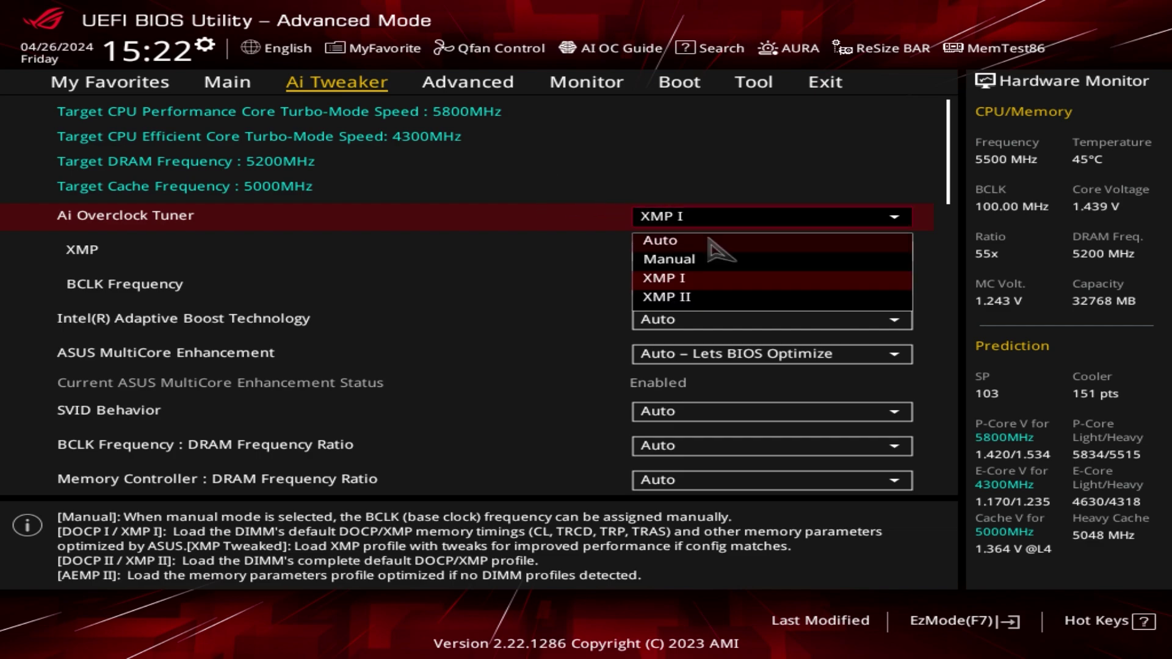
click(692, 285)
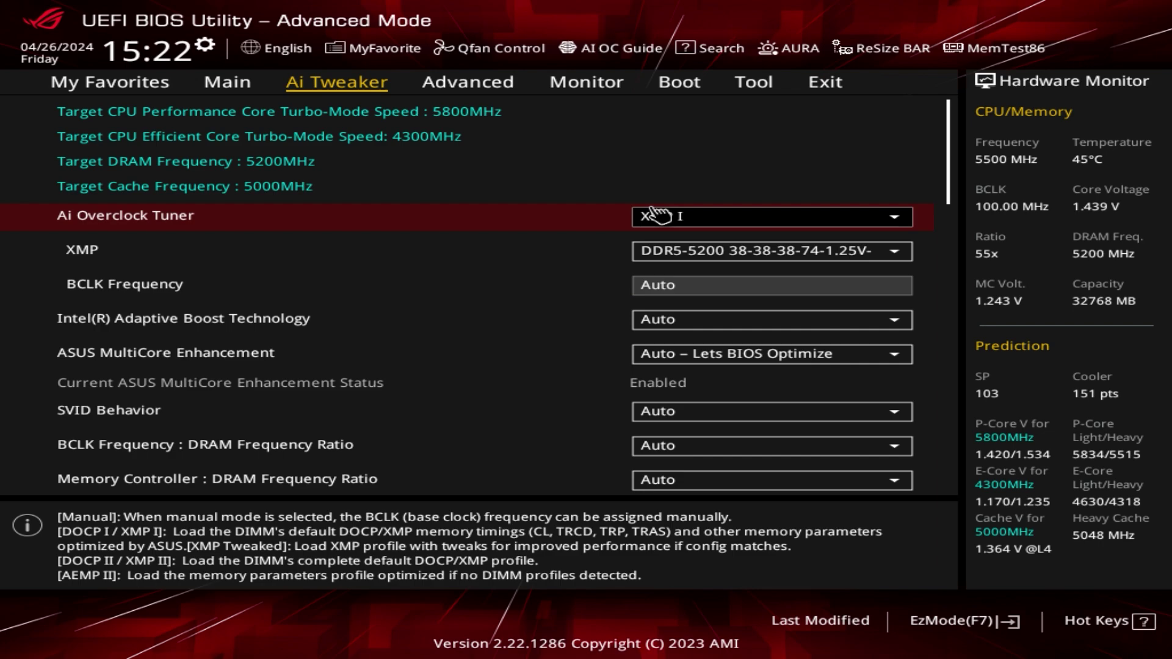
click(685, 221)
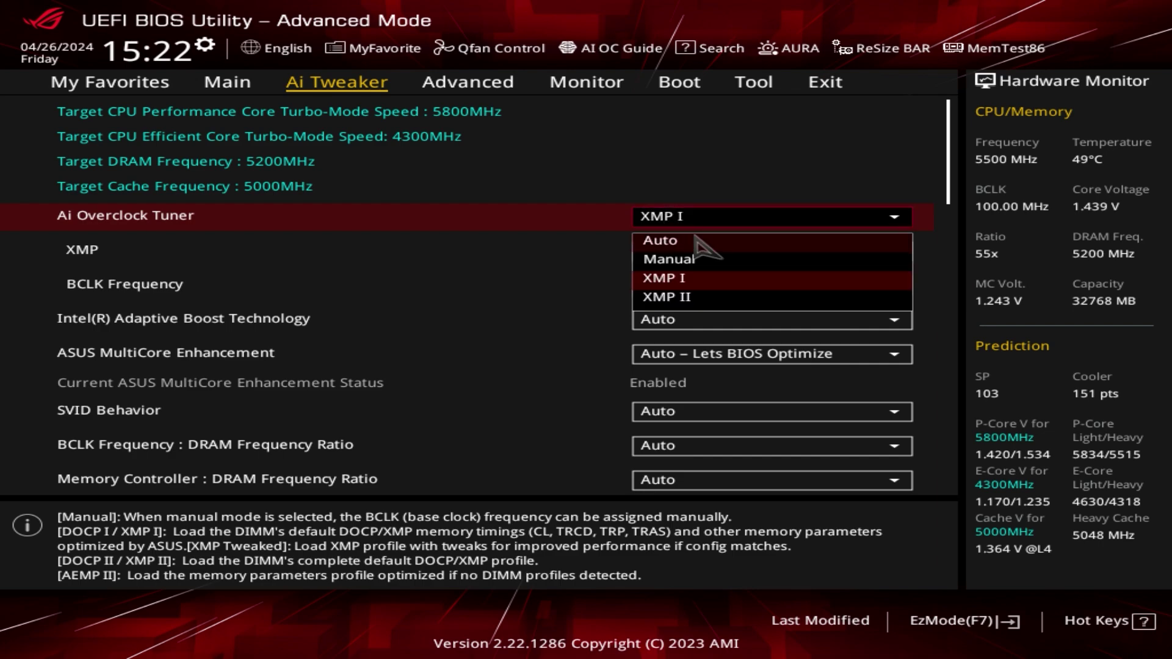
click(695, 239)
click(675, 218)
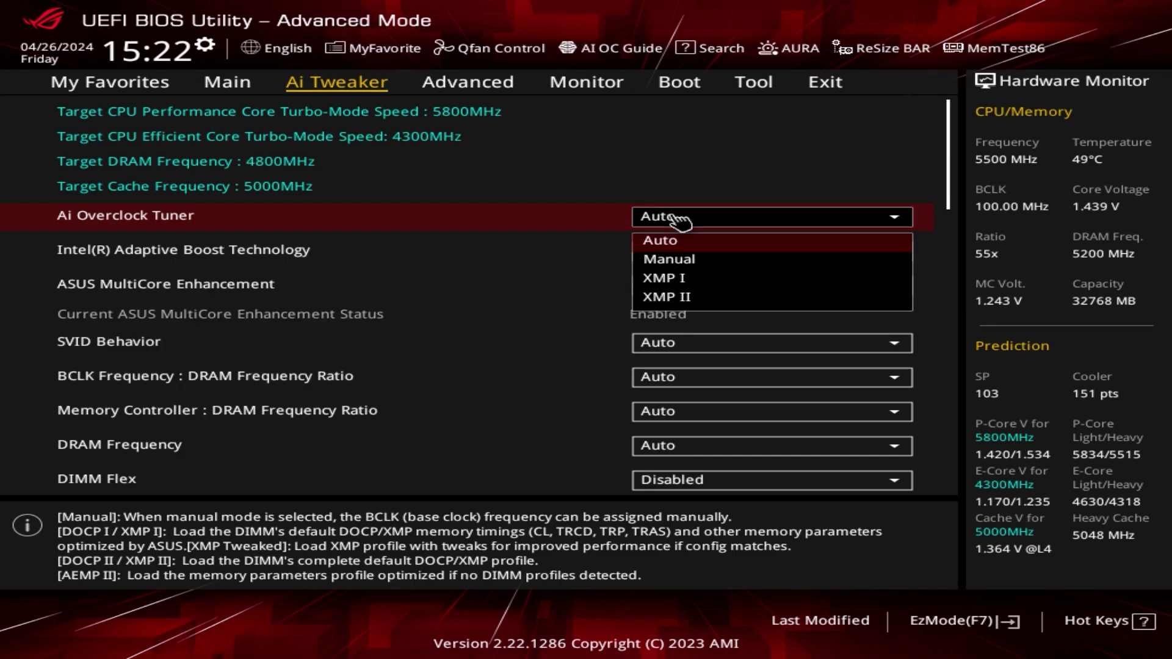
click(676, 261)
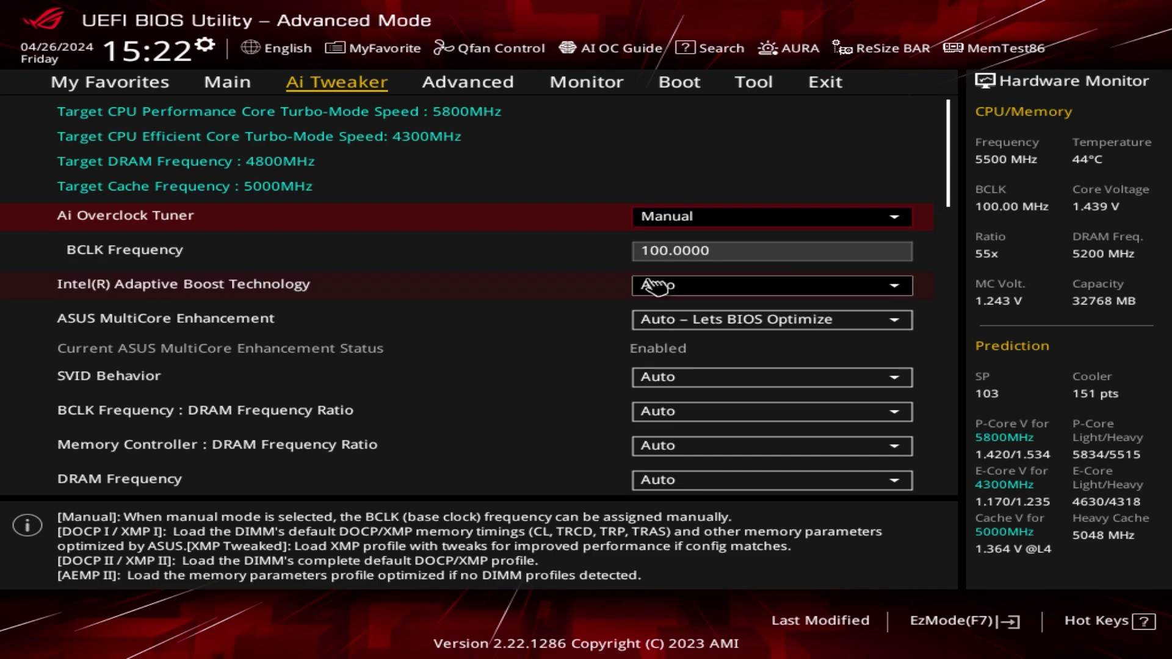
click(671, 221)
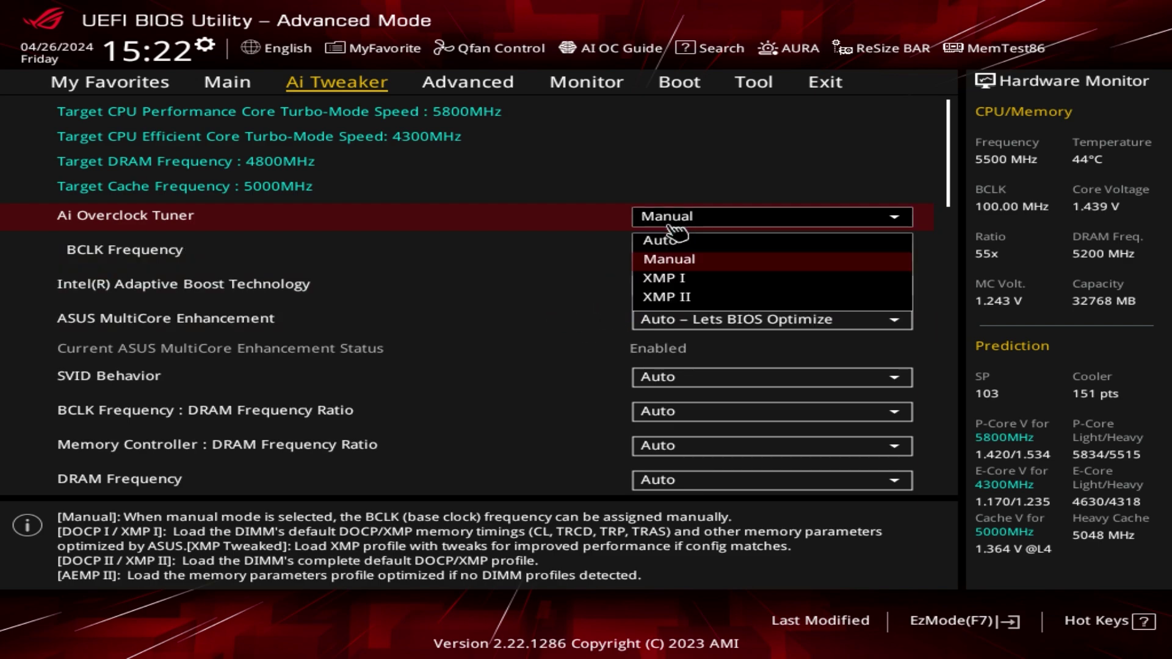
click(667, 285)
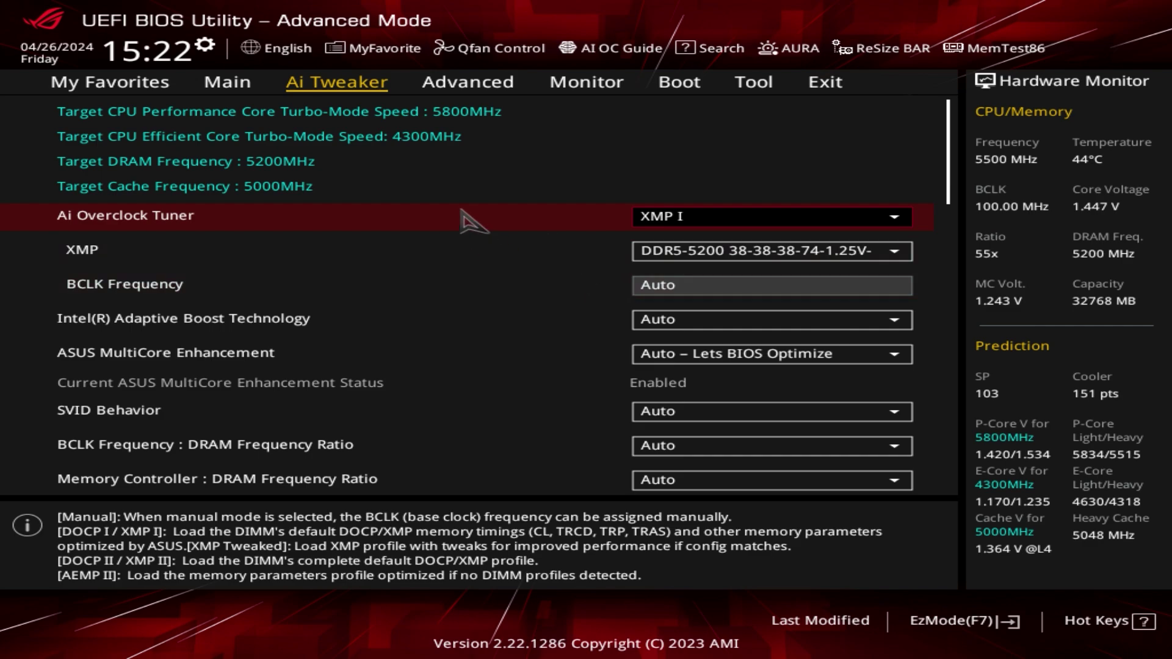
Step: Step through the Ai Tweaker list and reconfirm Ai Overclock Tuner at XMP I
key(Down)
key(Down)
key(Down)
key(Down)
key(Down)
key(Down)
key(Down)
key(Down)
key(Down)
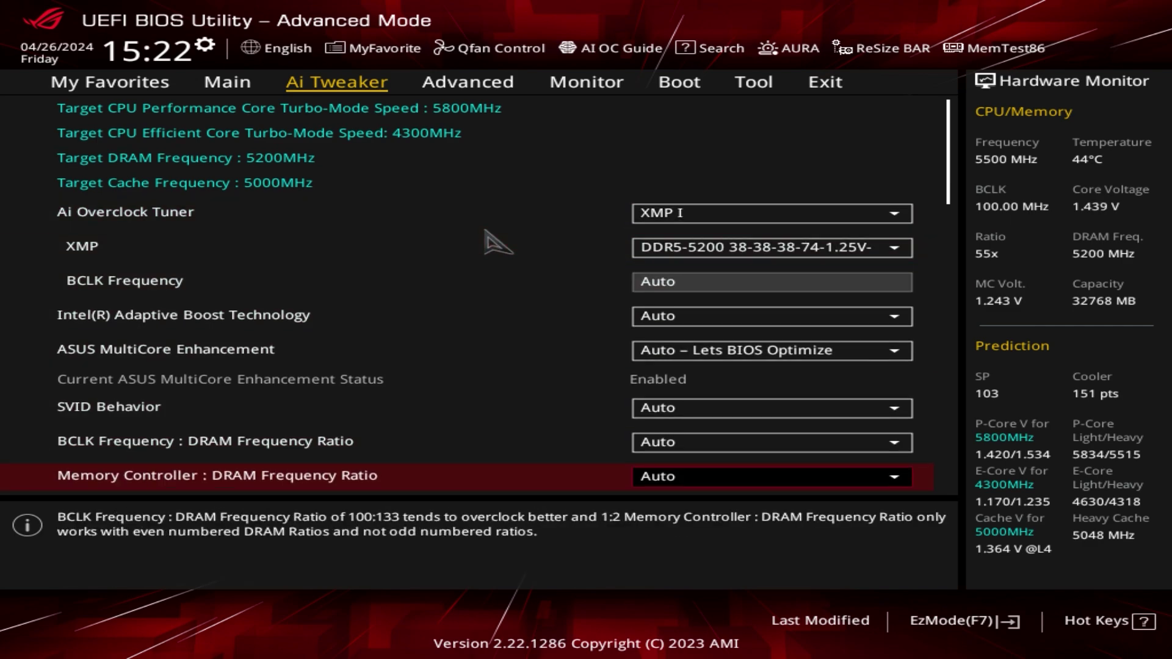
key(Down)
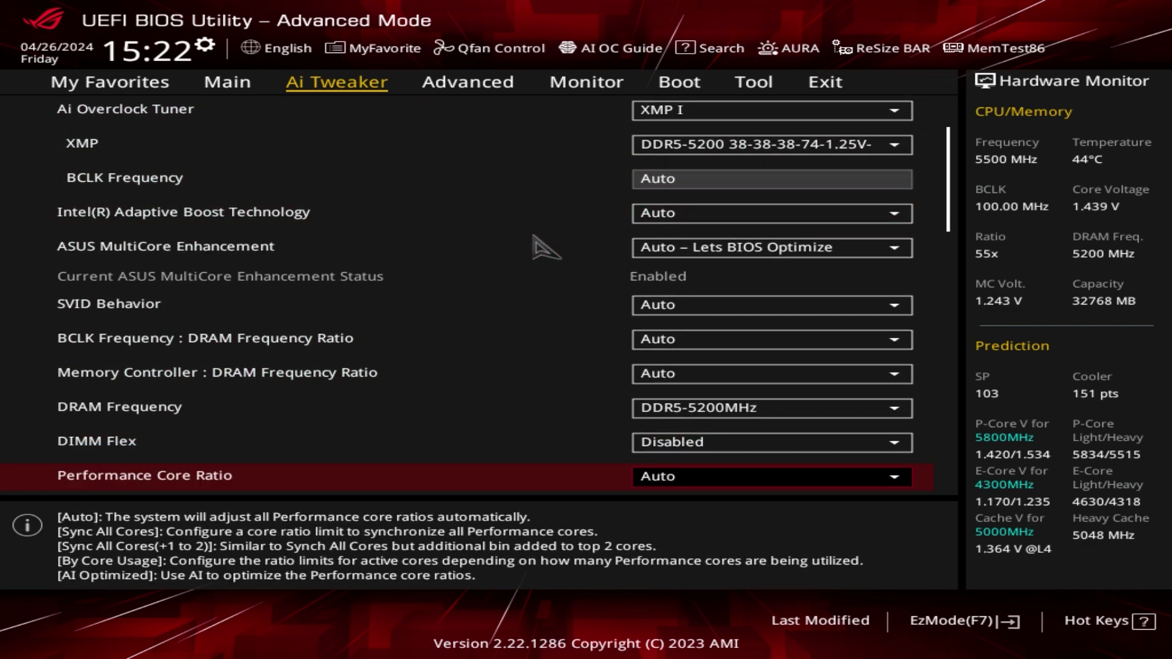
key(Up)
key(Up)
key(Up)
key(Up)
key(Up)
key(Up)
key(Up)
key(Up)
key(Up)
key(Up)
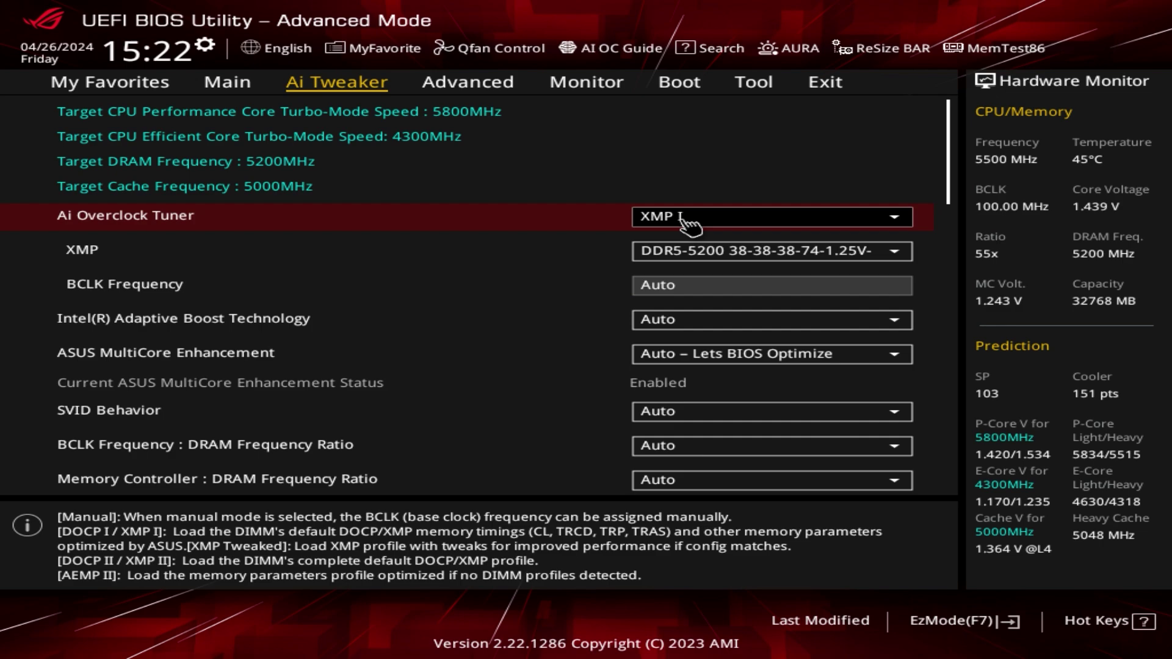
click(687, 218)
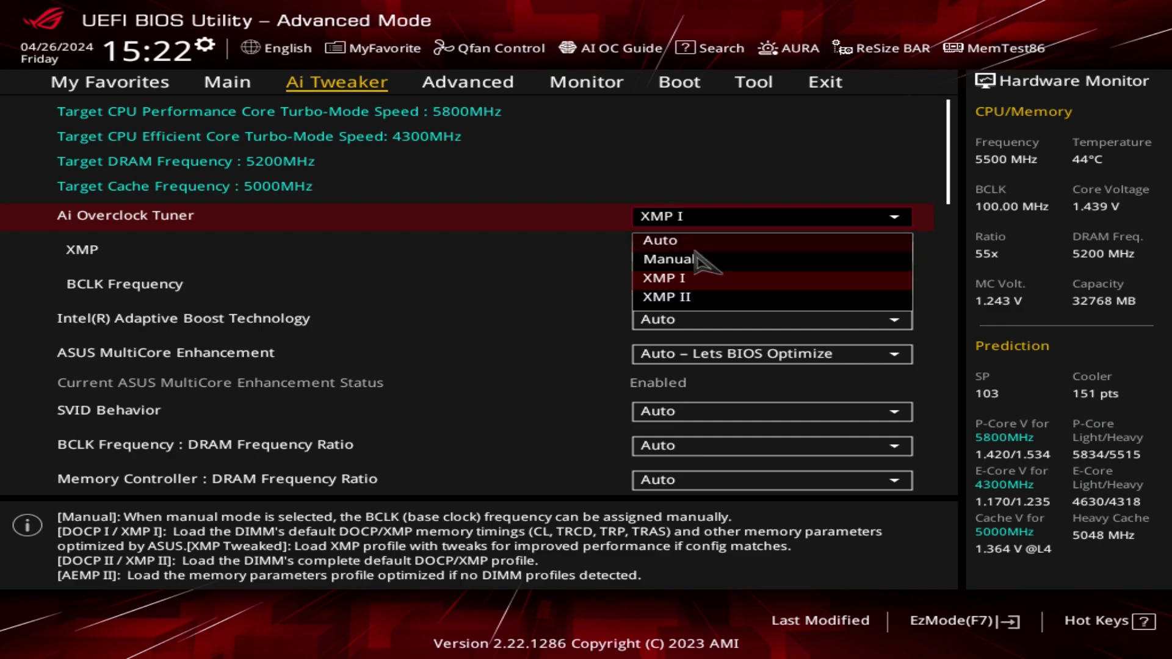
click(577, 282)
click(653, 221)
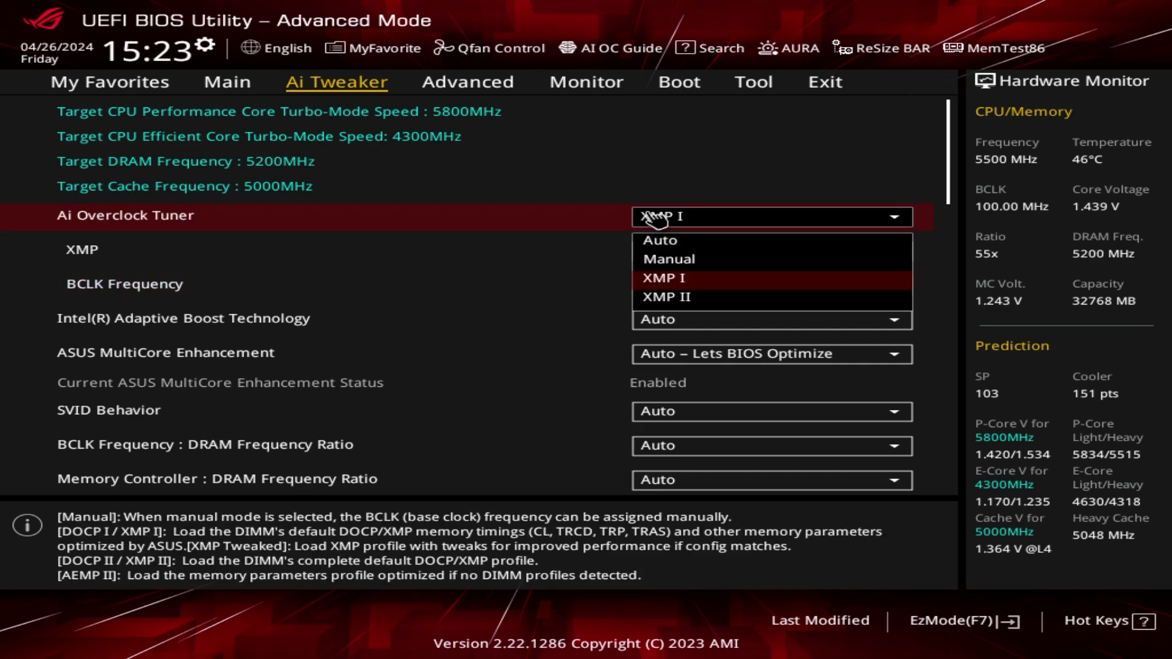
click(563, 197)
key(Down)
key(Down)
key(Down)
key(Down)
key(Down)
key(Down)
key(Down)
key(Down)
key(Down)
key(Down)
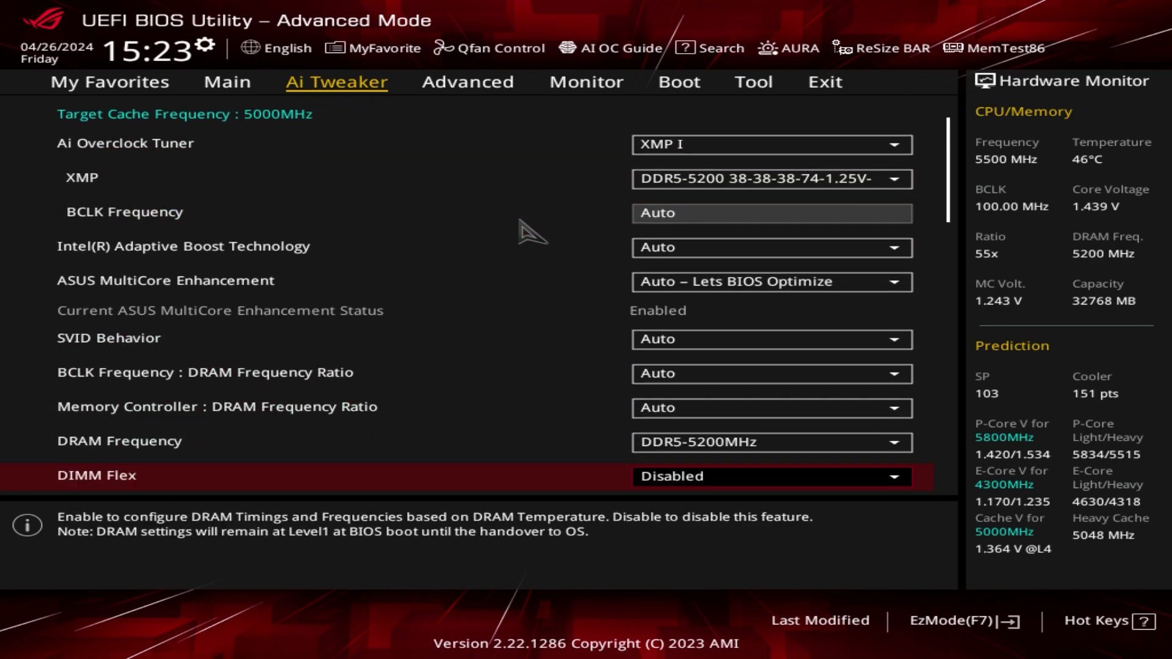
key(Down)
key(Down)
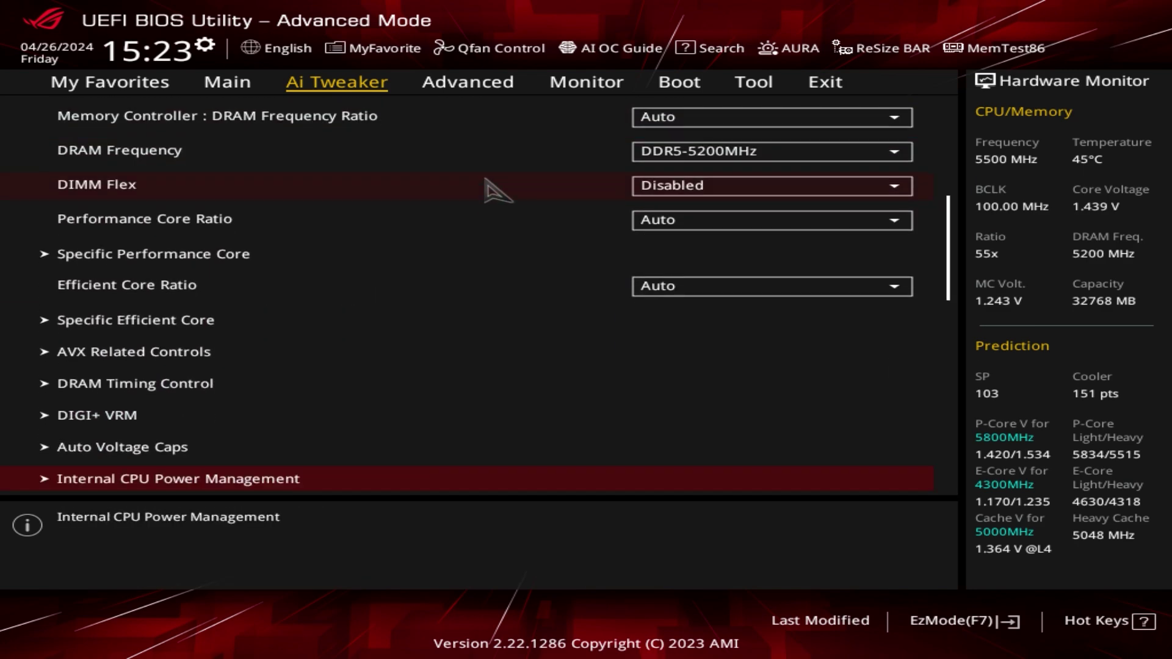
scroll(477, 247, down, 1)
key(Down)
key(Down)
key(Down)
key(Down)
key(Down)
key(Down)
key(Down)
key(Down)
key(Down)
key(Down)
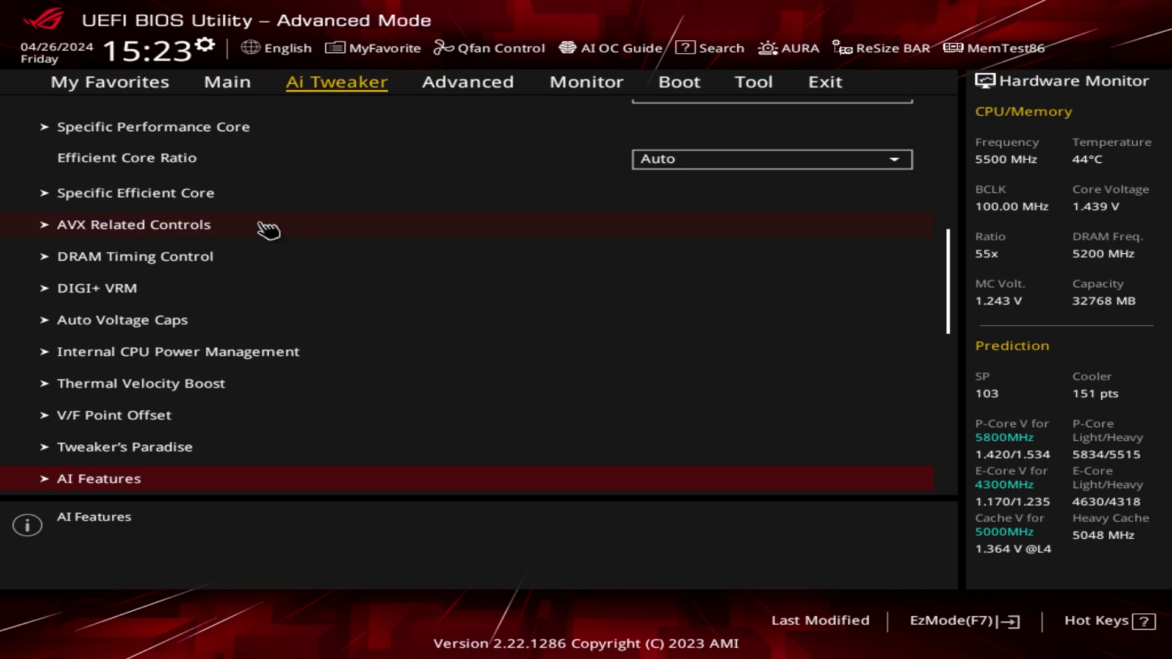
key(Down)
key(Down)
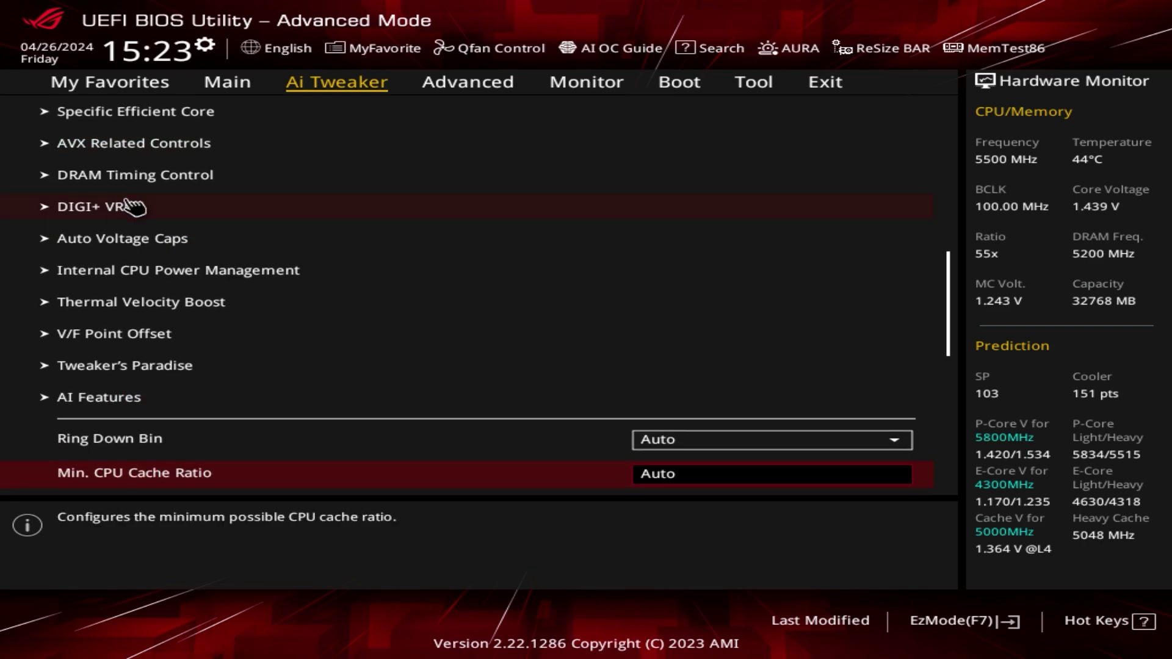
click(126, 207)
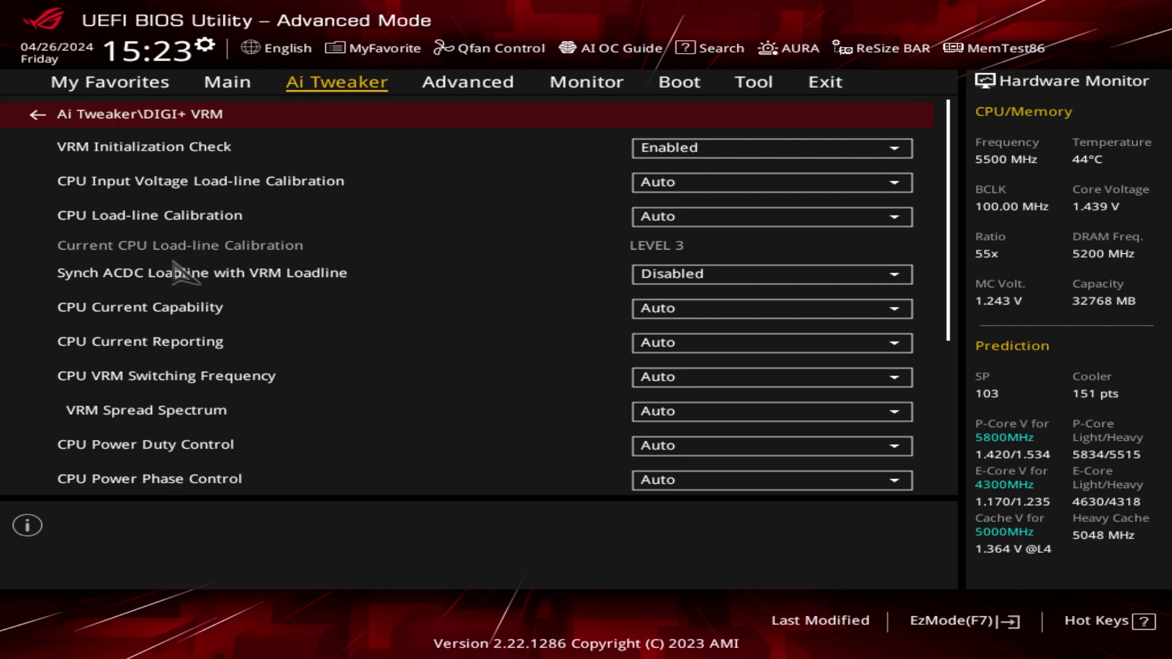
key(Escape)
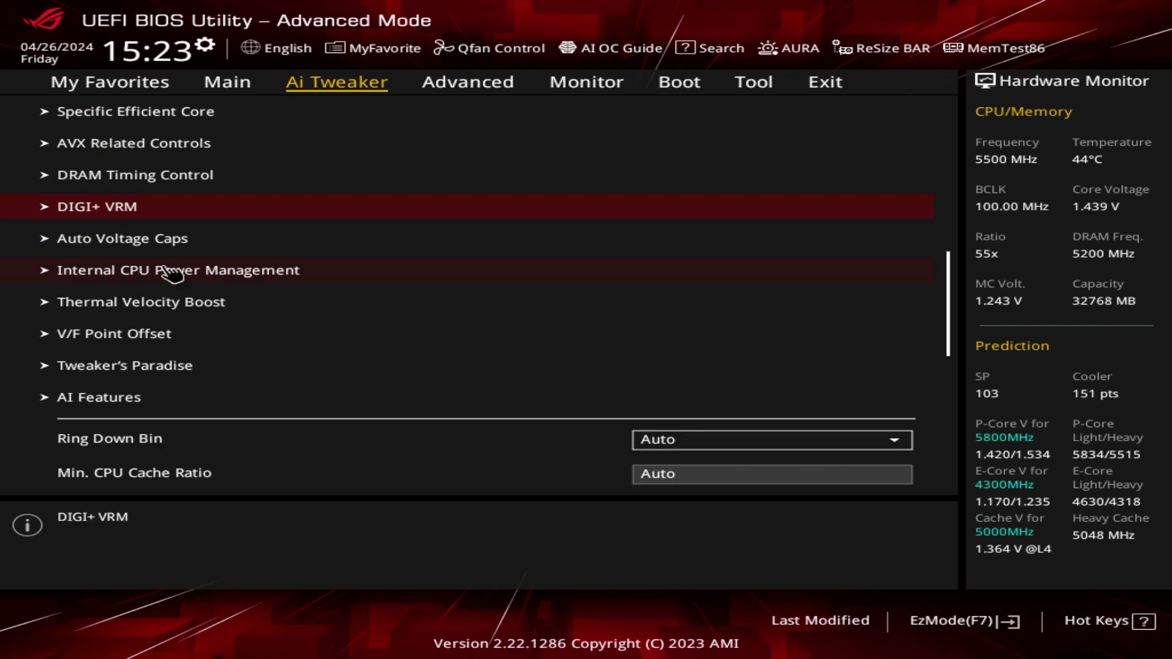
click(171, 368)
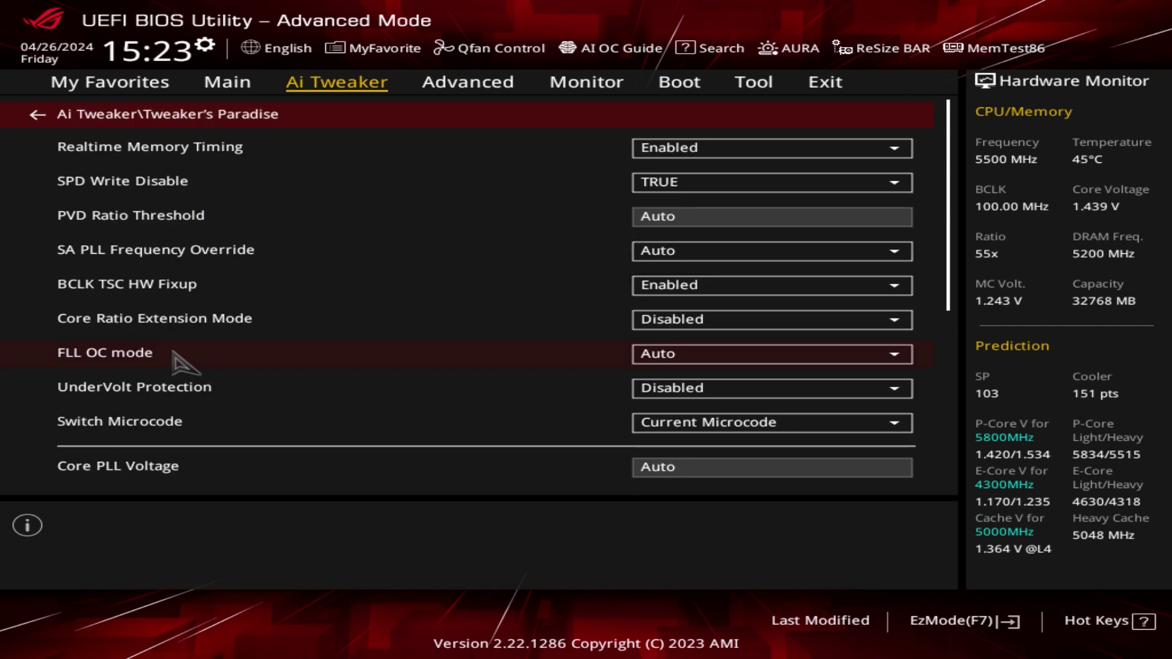
key(Escape)
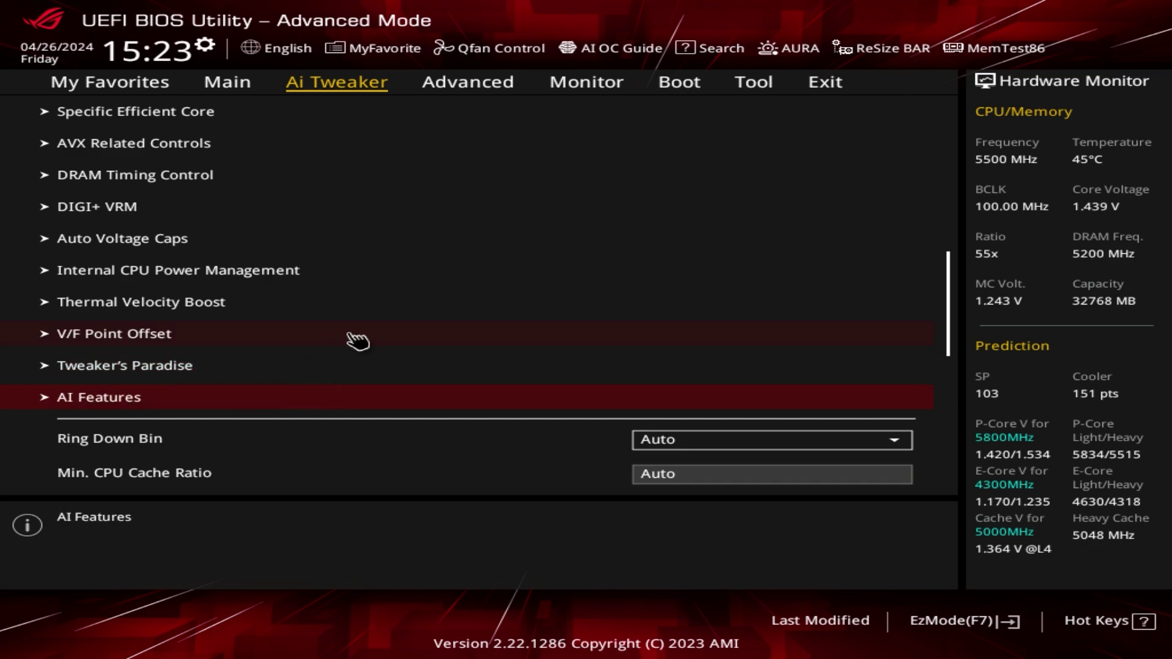
scroll(391, 323, down, 4)
scroll(394, 315, down, 3)
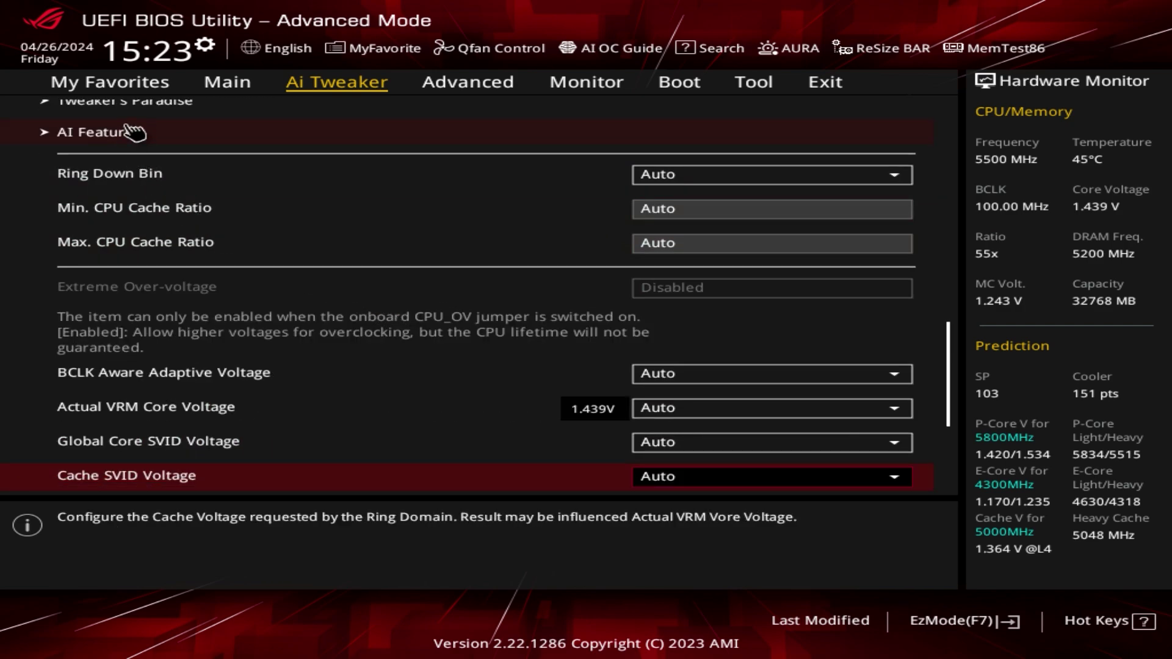
scroll(333, 299, down, 3)
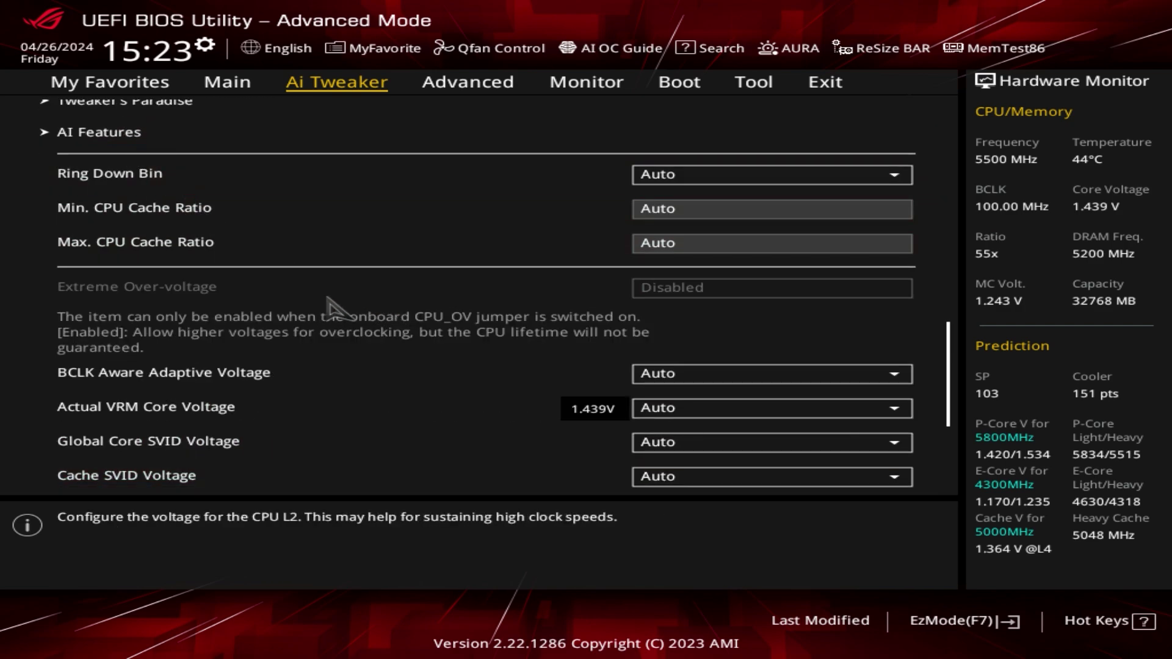
scroll(347, 299, down, 4)
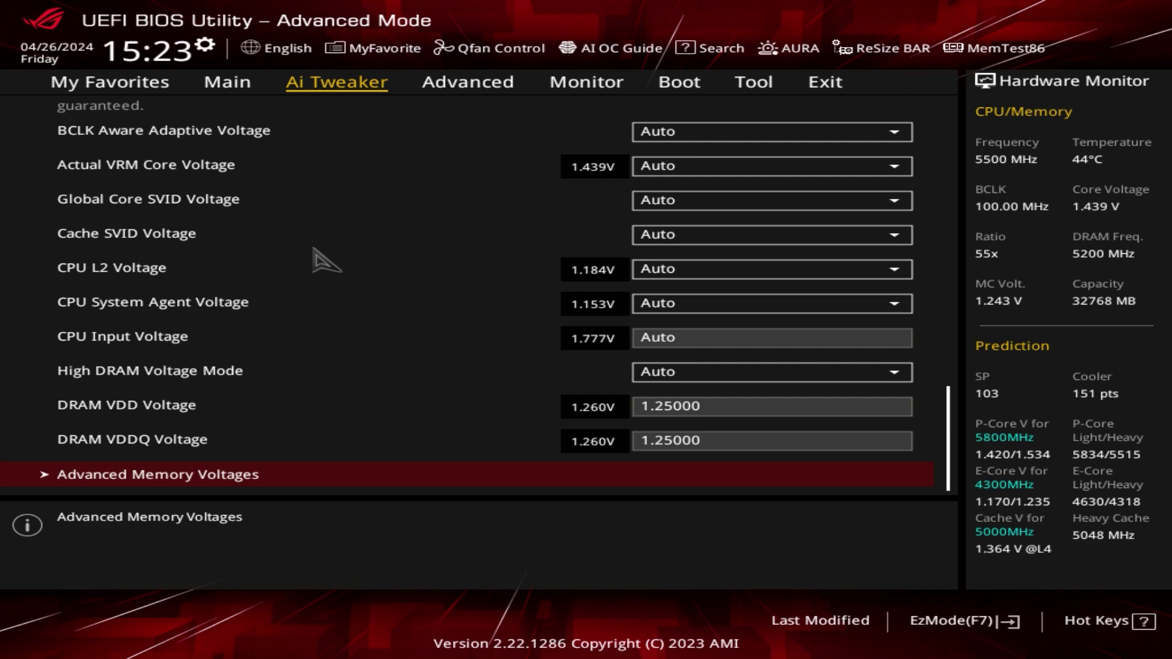
click(145, 477)
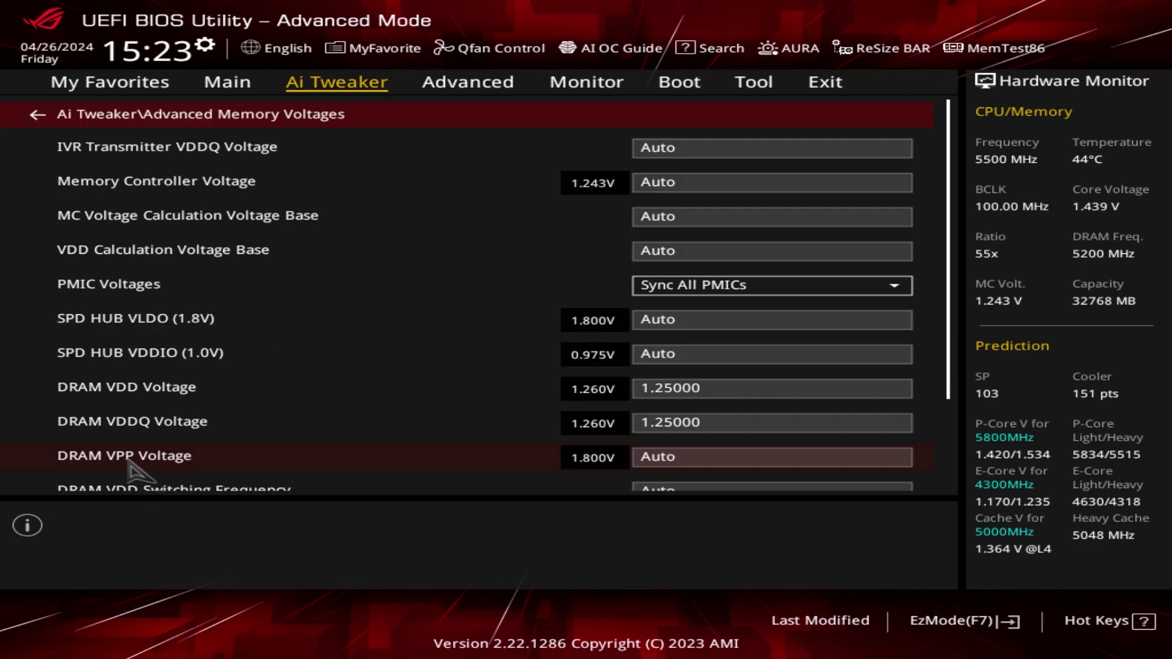
key(Escape)
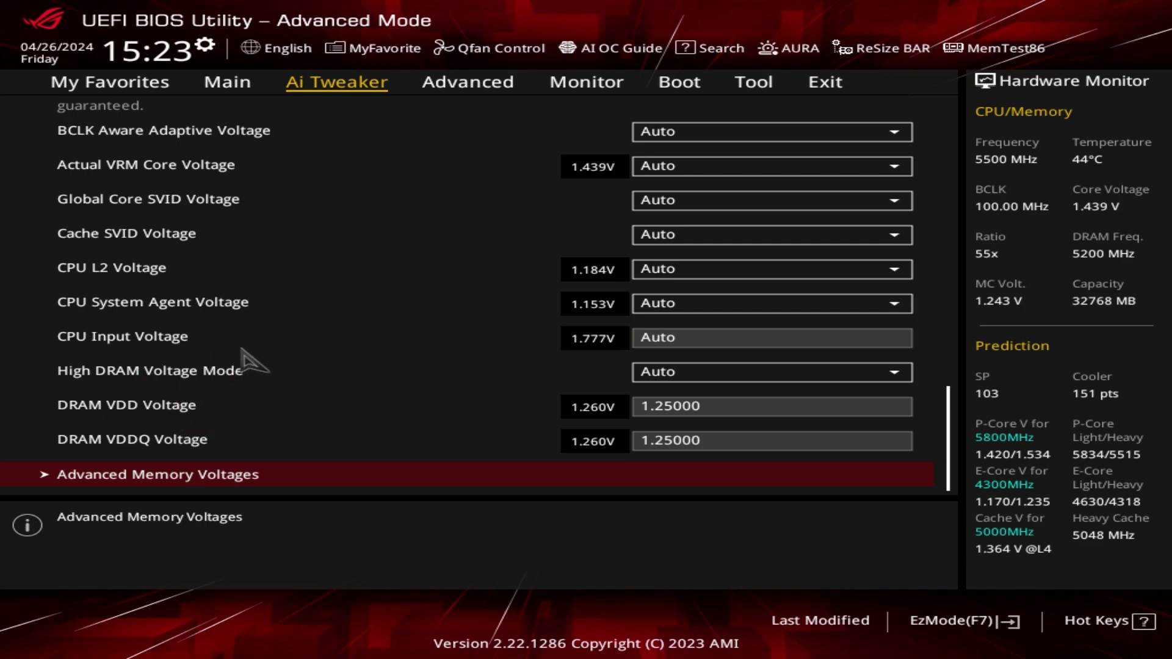
key(Up)
key(Up)
key(Up)
key(Up)
key(Up)
key(Up)
key(Up)
key(Up)
key(Up)
key(Up)
key(Up)
key(Up)
key(Up)
key(Up)
key(Up)
key(Up)
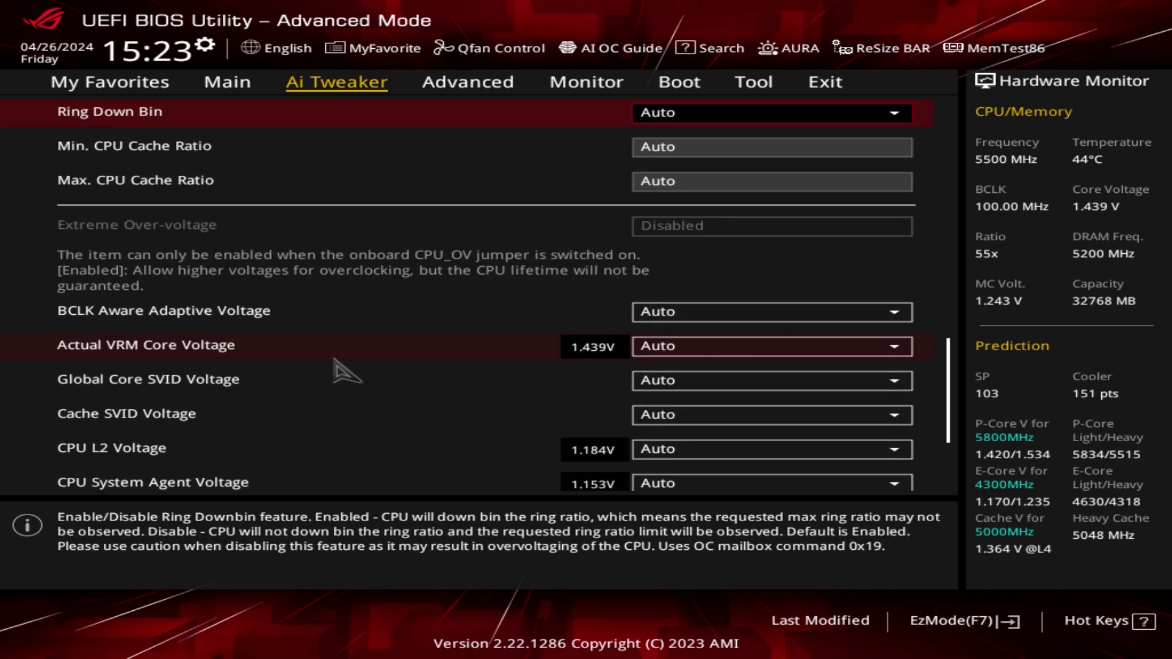
key(Up)
key(Up)
key(Up)
key(Up)
key(Up)
key(Up)
key(Up)
key(Up)
key(Up)
key(Up)
key(Up)
key(Up)
key(Up)
key(Up)
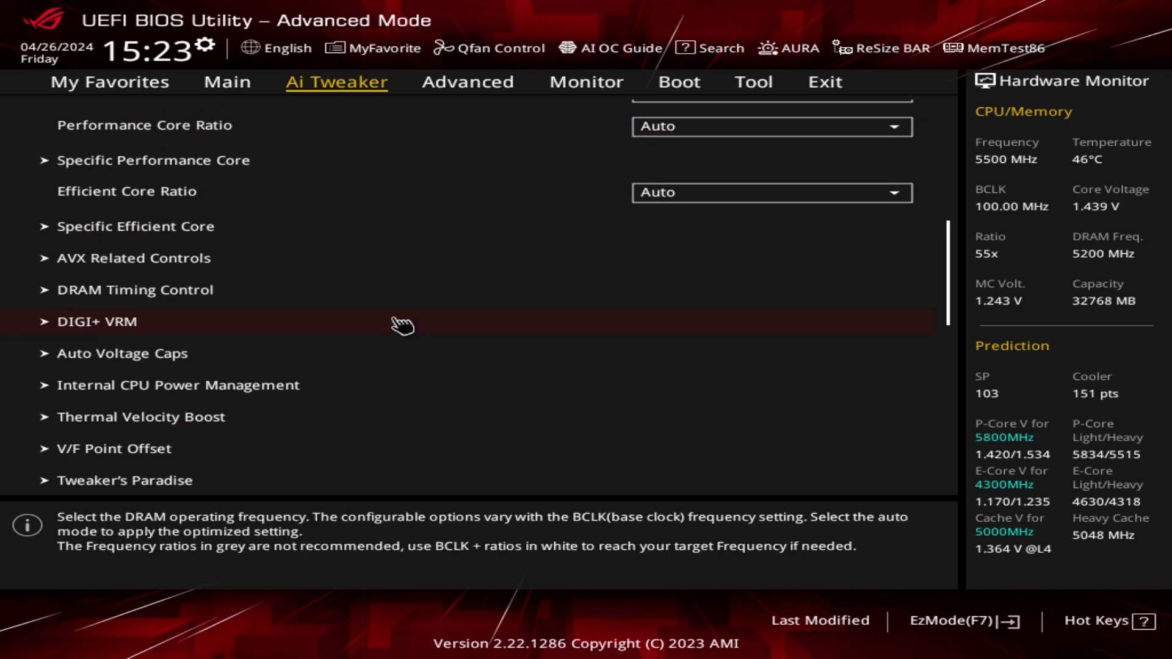
key(Up)
key(Up)
key(Up)
key(Up)
key(Up)
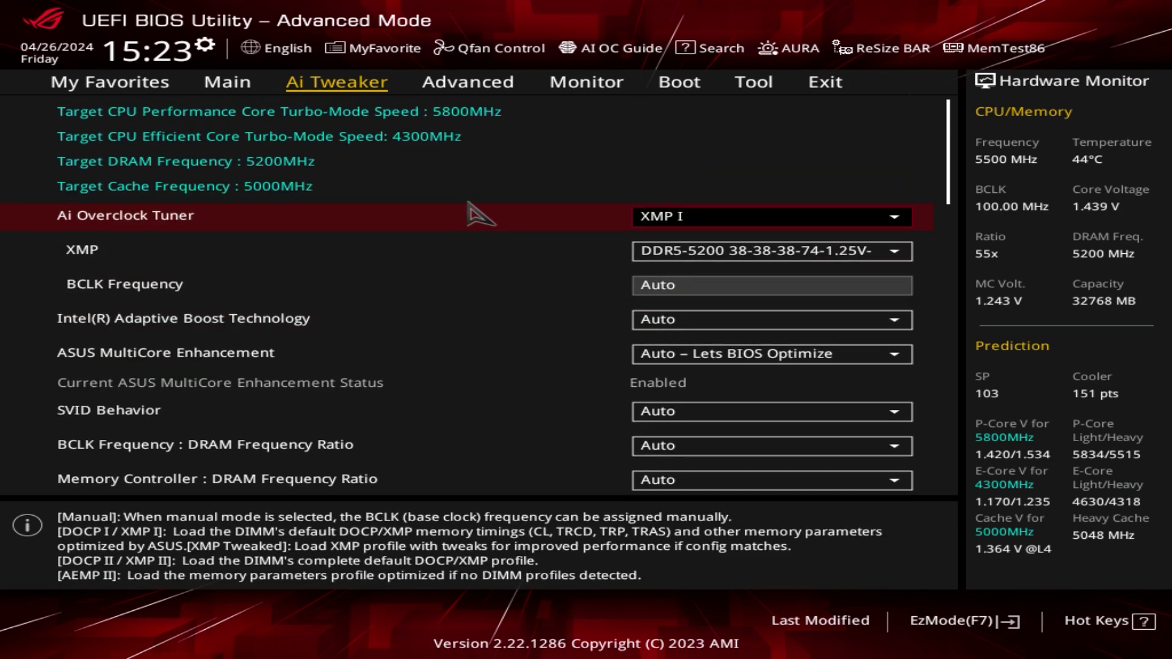
click(488, 89)
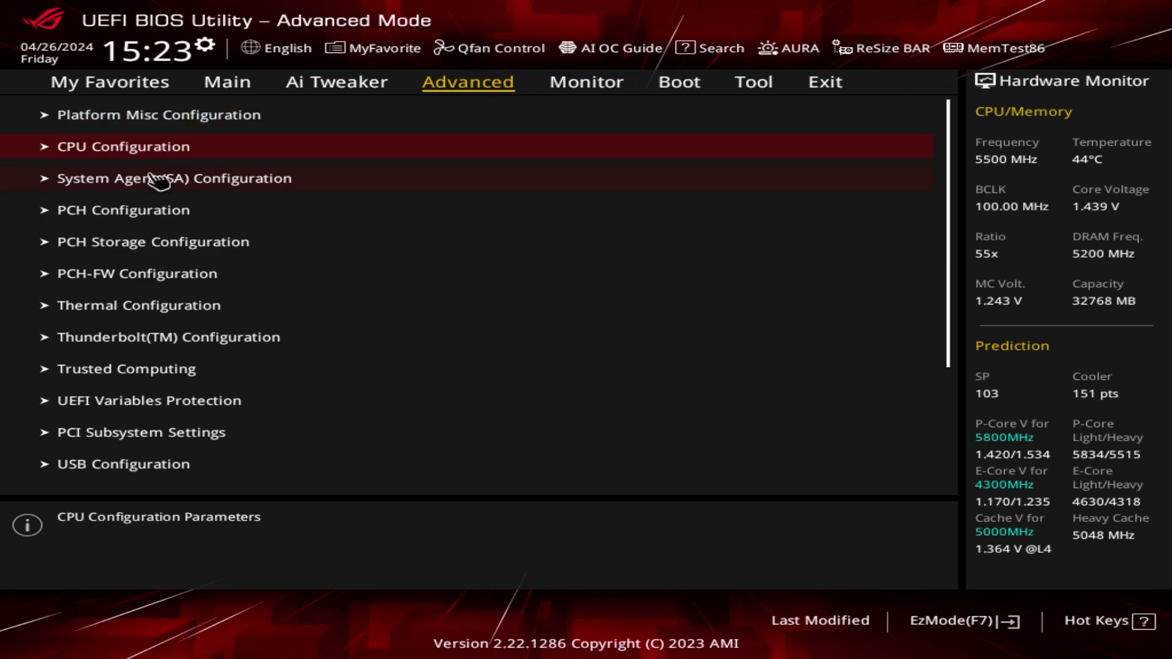
Step: Review Platform Misc Configuration's PCI Express power settings, then open CPU Configuration
click(211, 117)
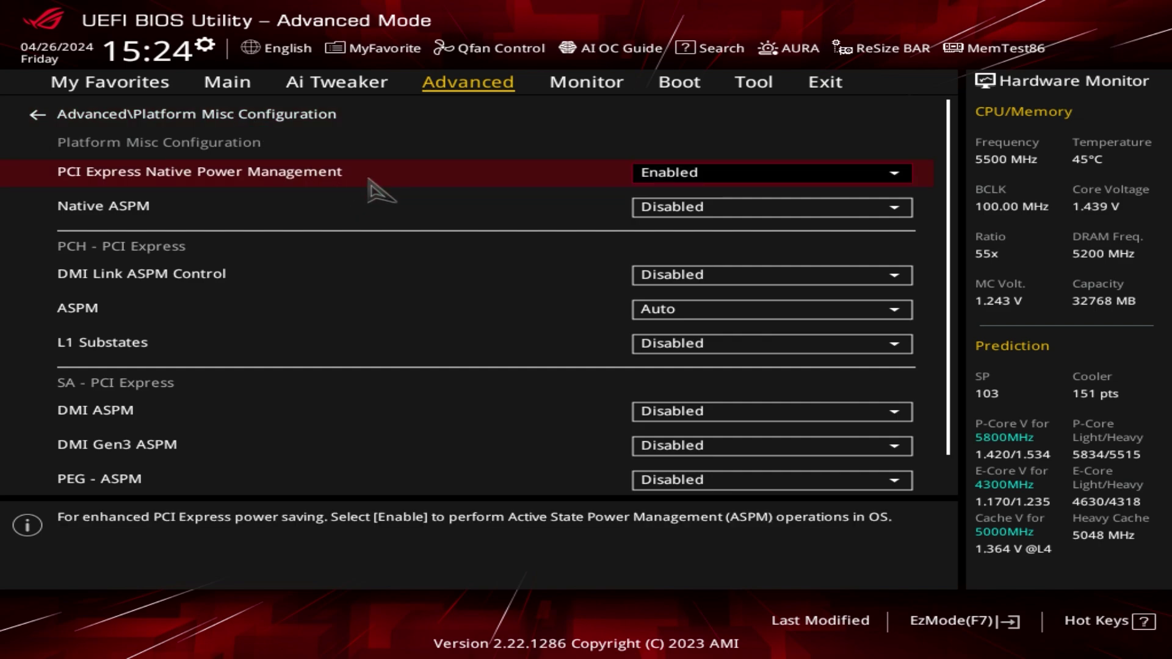
key(Down)
key(Down)
key(Down)
key(Down)
key(Down)
key(Down)
key(Down)
key(Down)
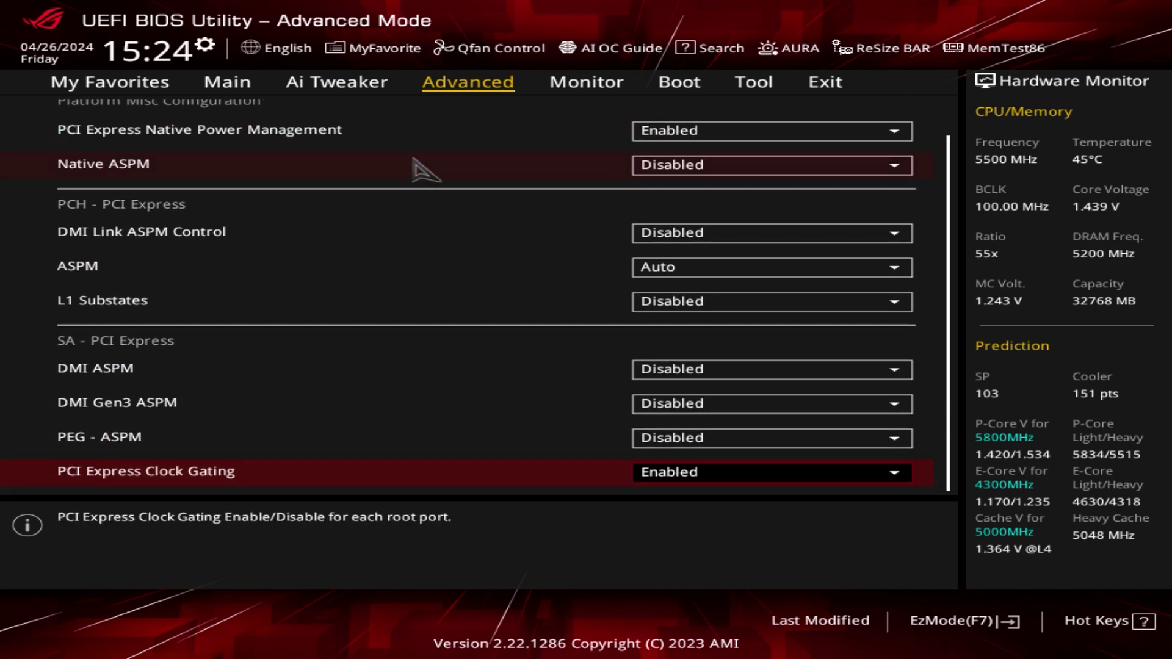
key(Escape)
click(176, 148)
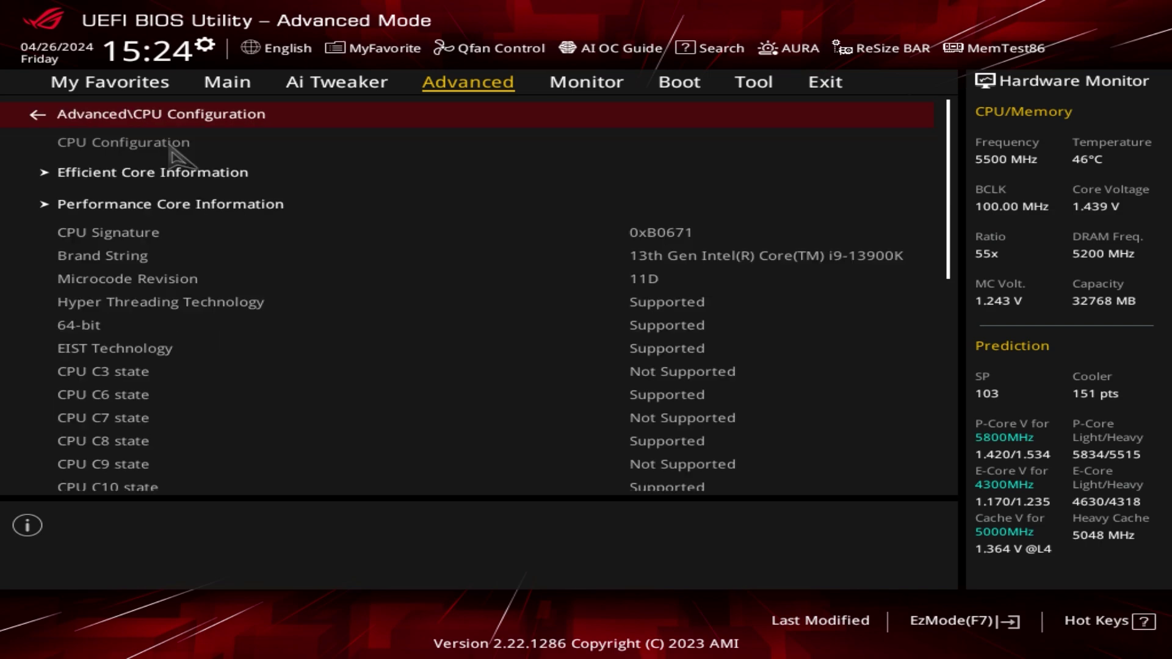
key(Down)
key(Down)
key(Down)
key(Down)
key(Down)
key(Down)
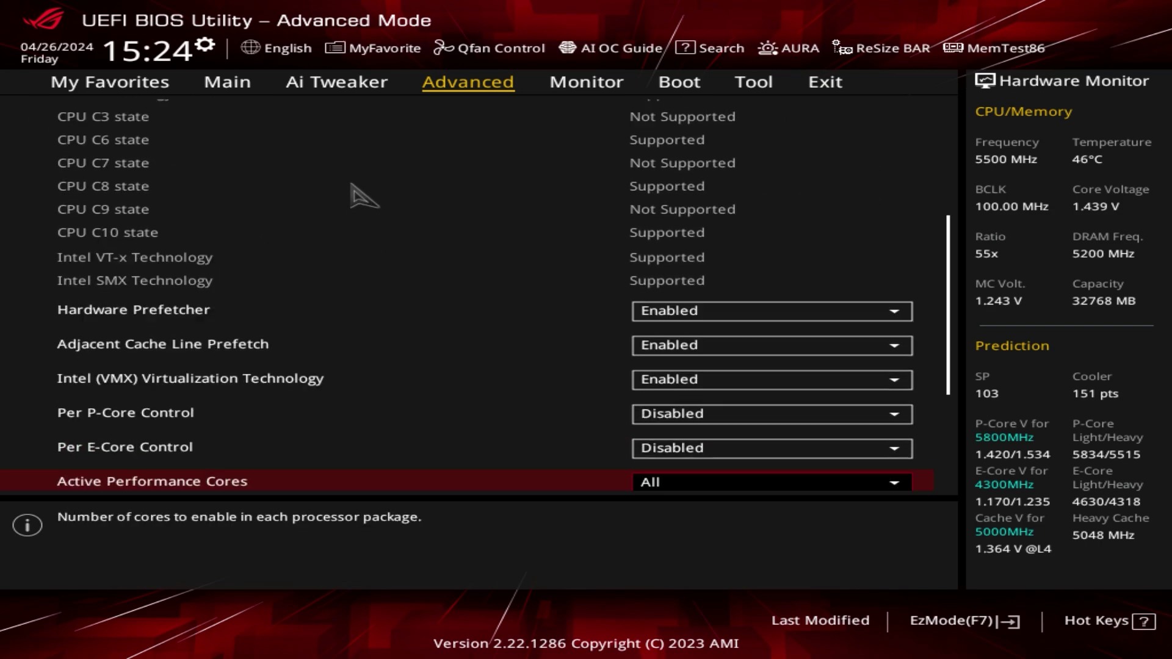
key(Up)
key(Up)
key(Up)
key(Up)
key(Up)
key(Up)
key(Up)
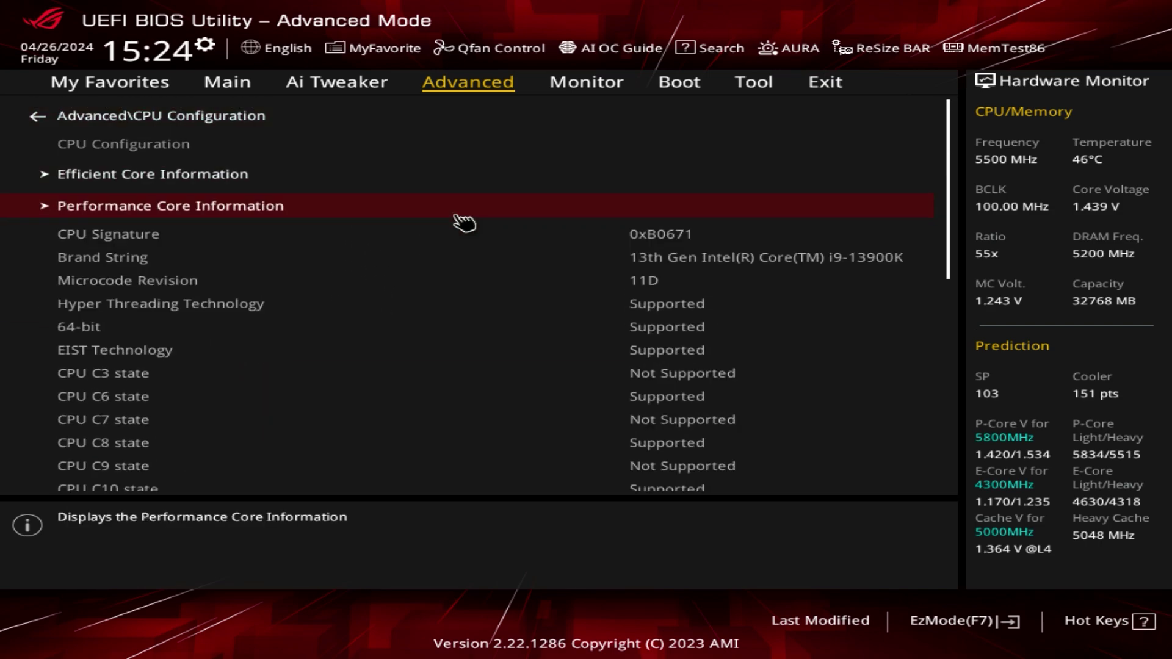
key(Up)
key(Up)
key(Up)
key(Down)
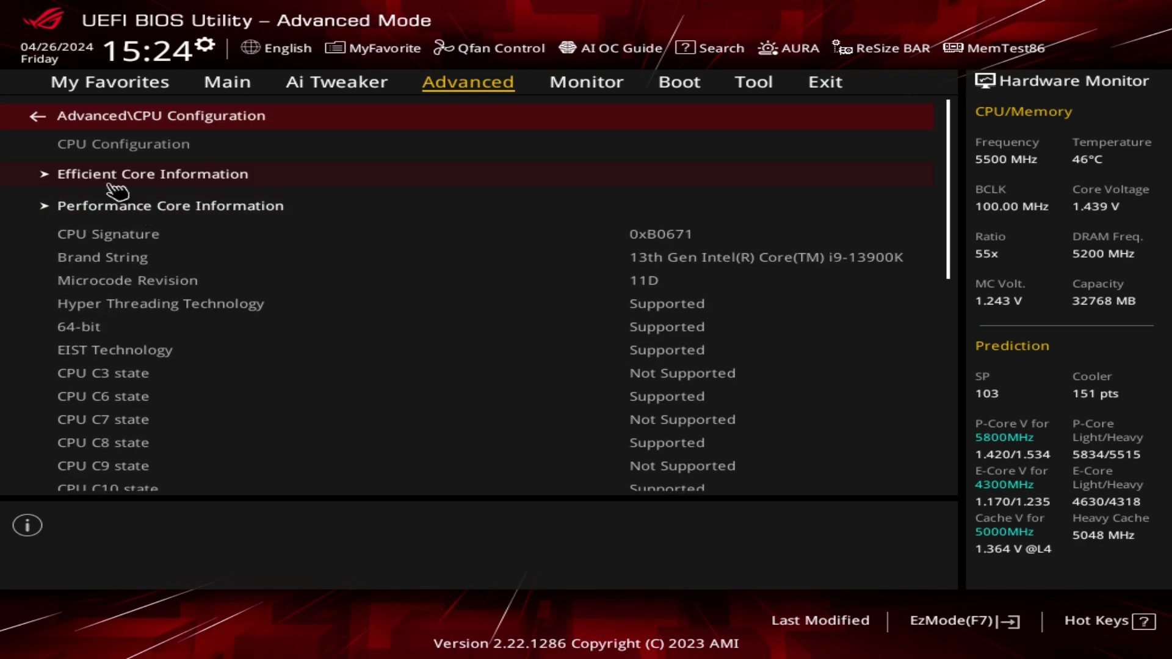
Step: Check Efficient Core and Performance Core Information, then scroll down the CPU Configuration list
click(160, 177)
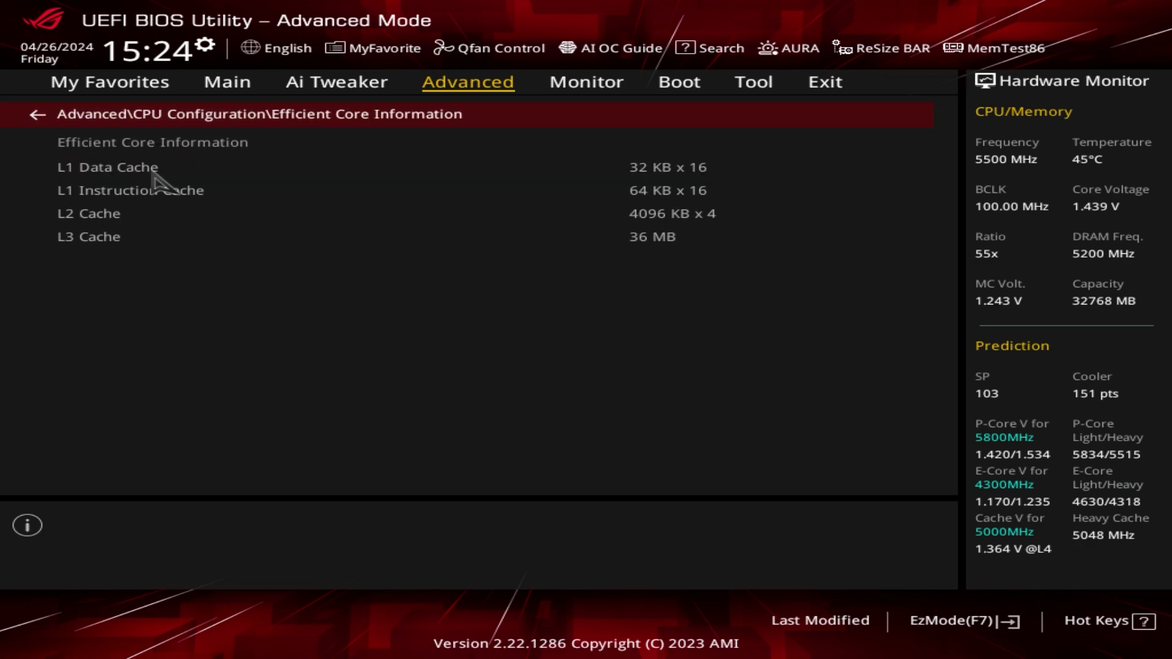
key(Escape)
click(174, 211)
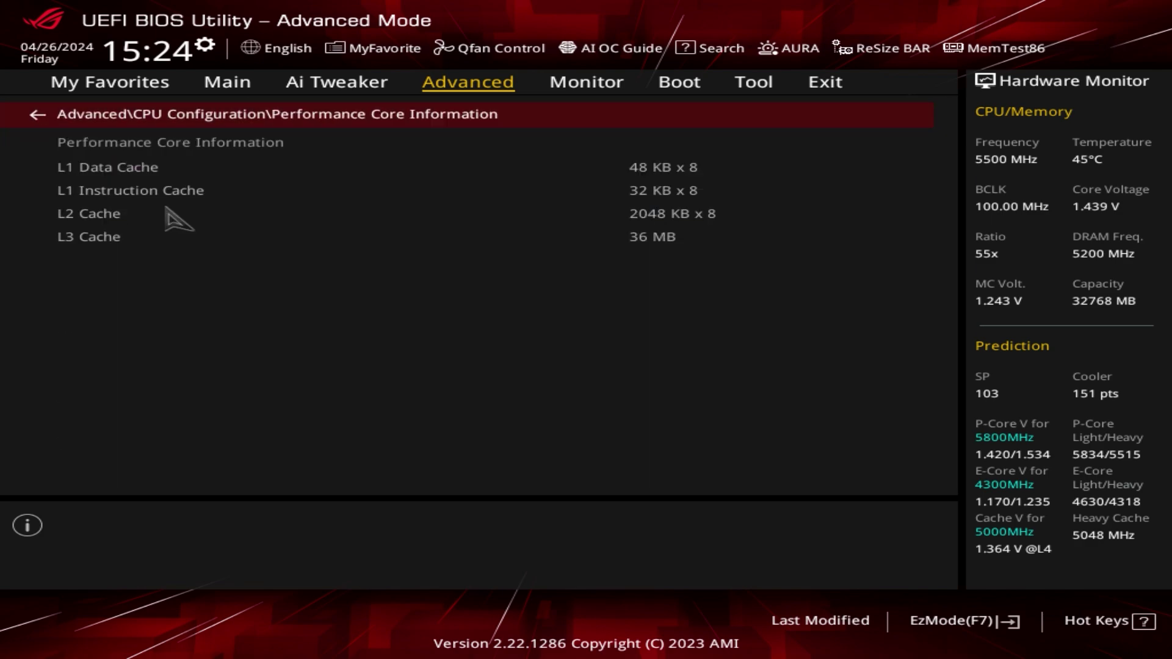
key(Escape)
scroll(288, 272, down, 5)
scroll(312, 274, down, 3)
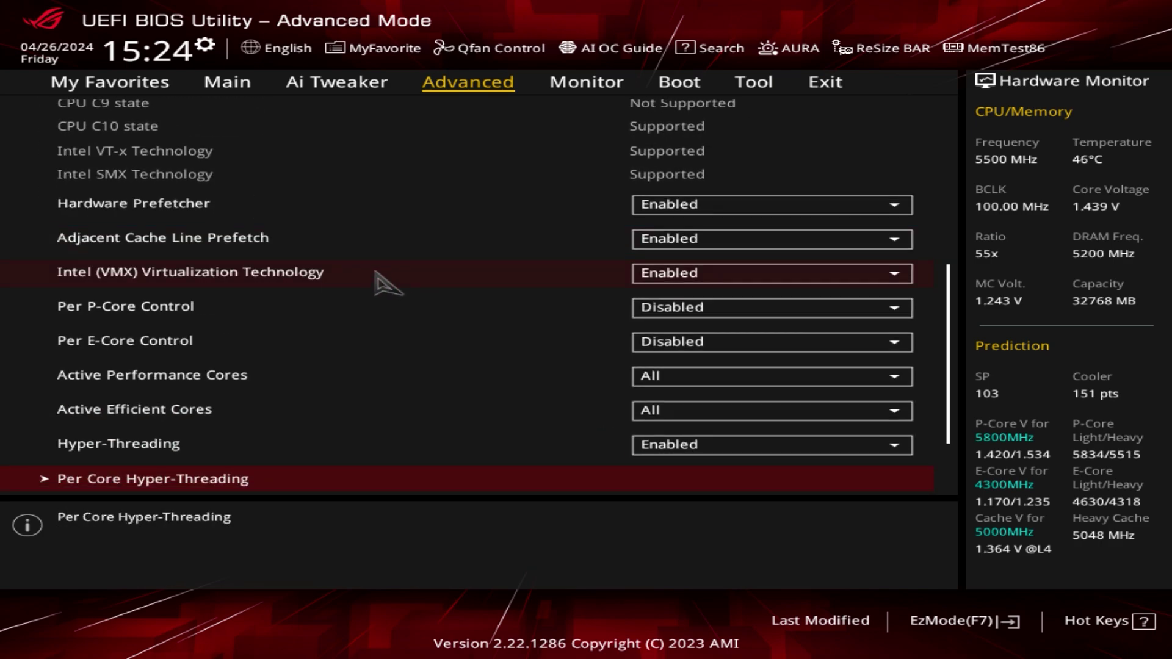
scroll(430, 267, down, 1)
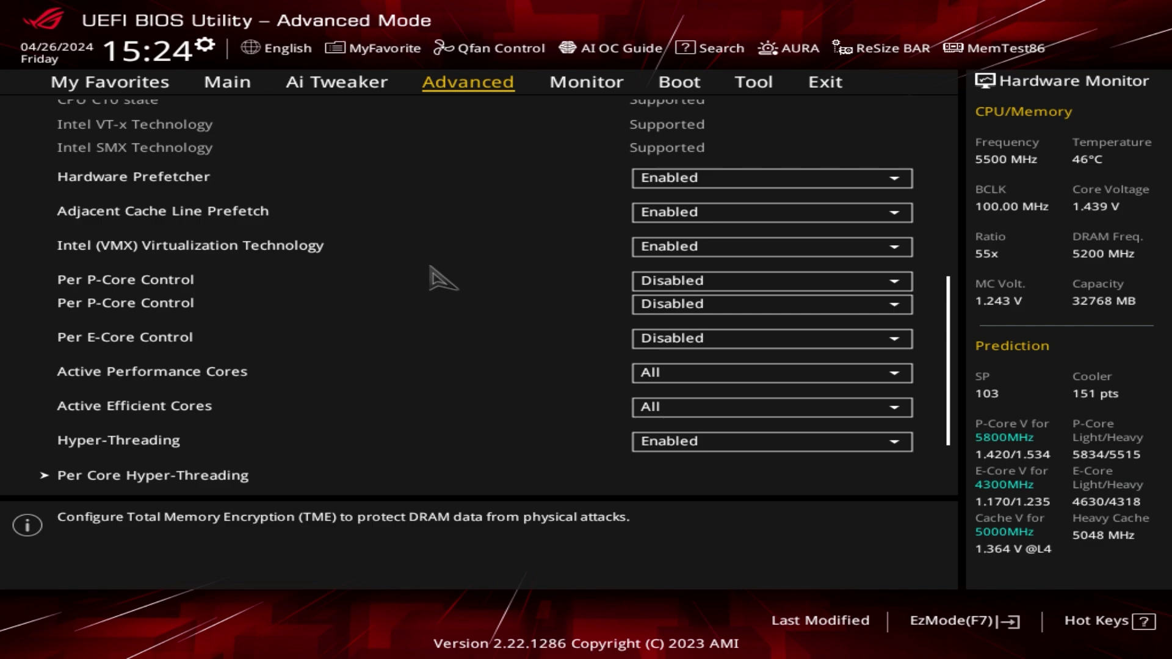
scroll(444, 280, down, 1)
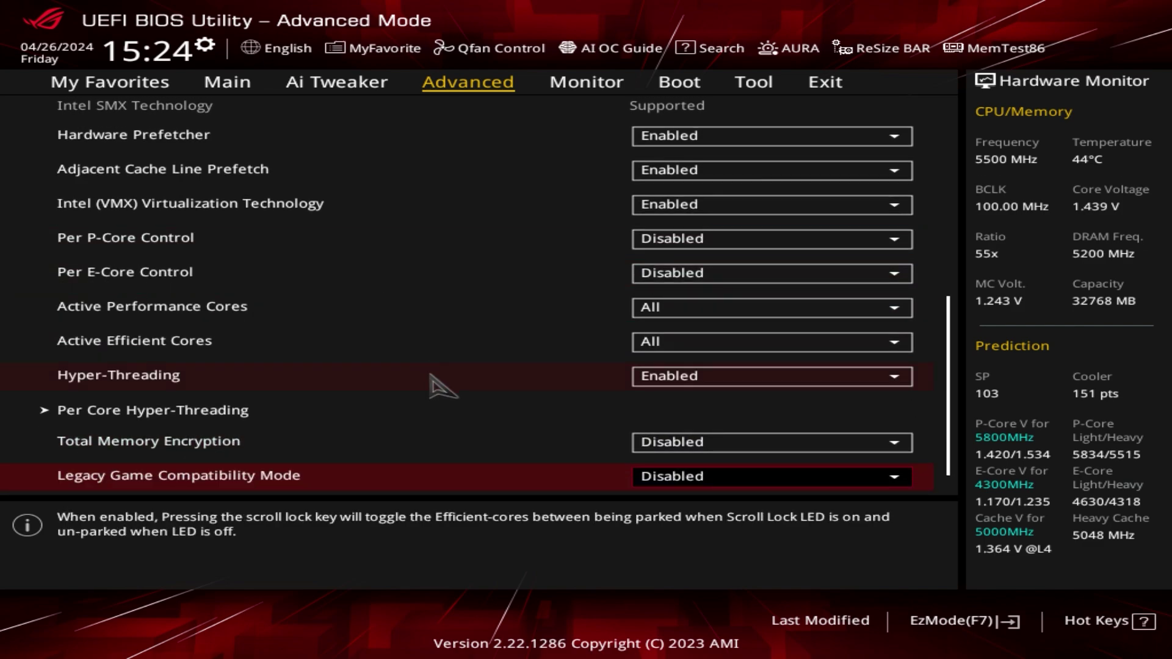
scroll(452, 370, down, 1)
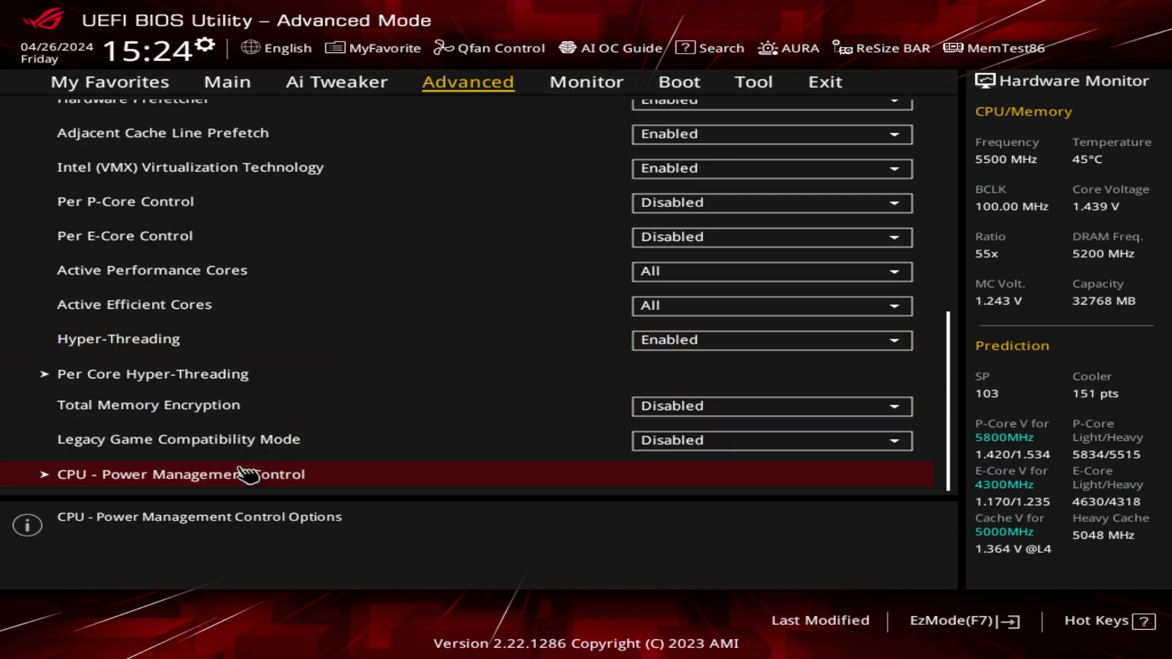
Step: Review Per Core Hyper-Threading and CPU Power Management Control settings, then back out
click(239, 380)
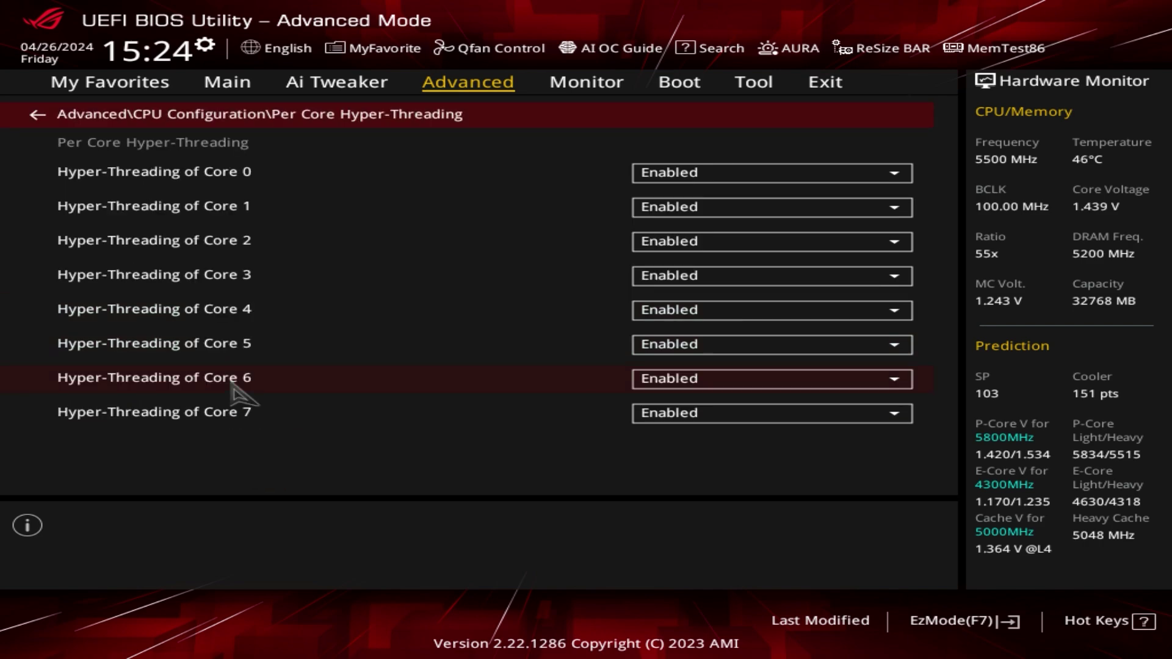
key(Escape)
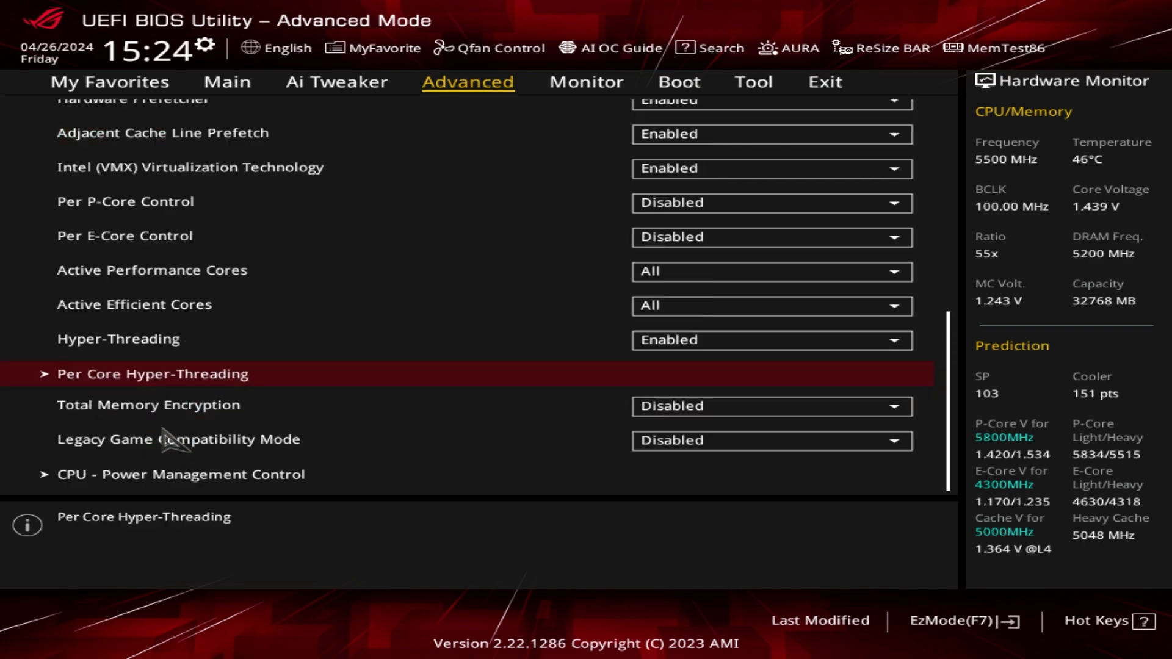
click(214, 472)
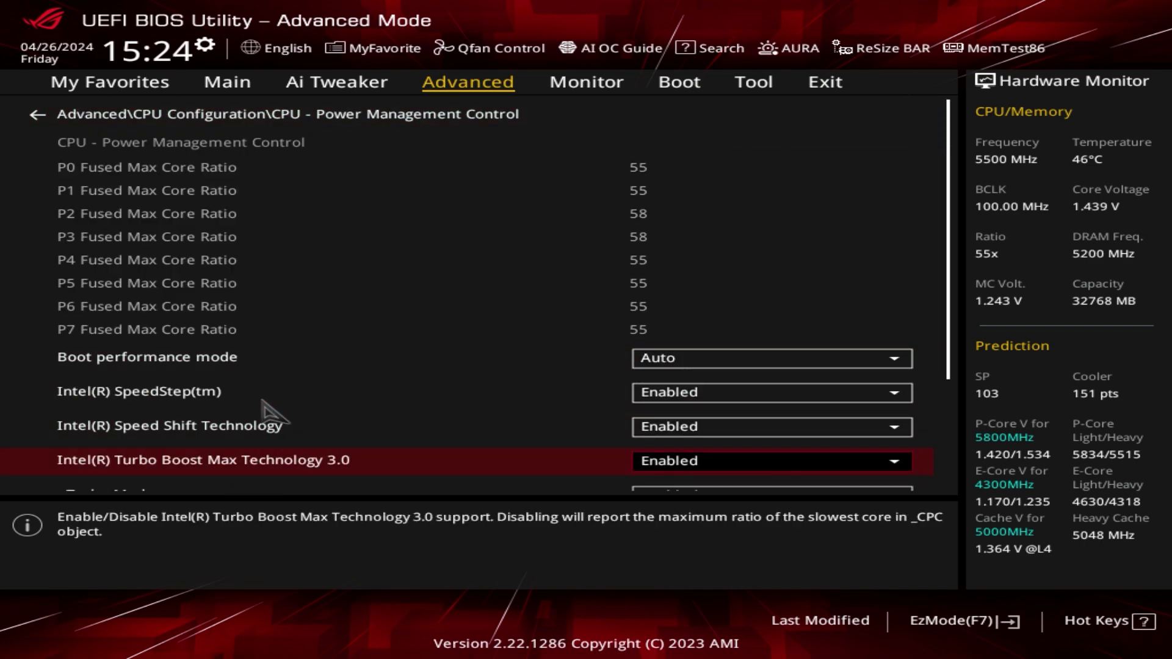
scroll(283, 406, down, 5)
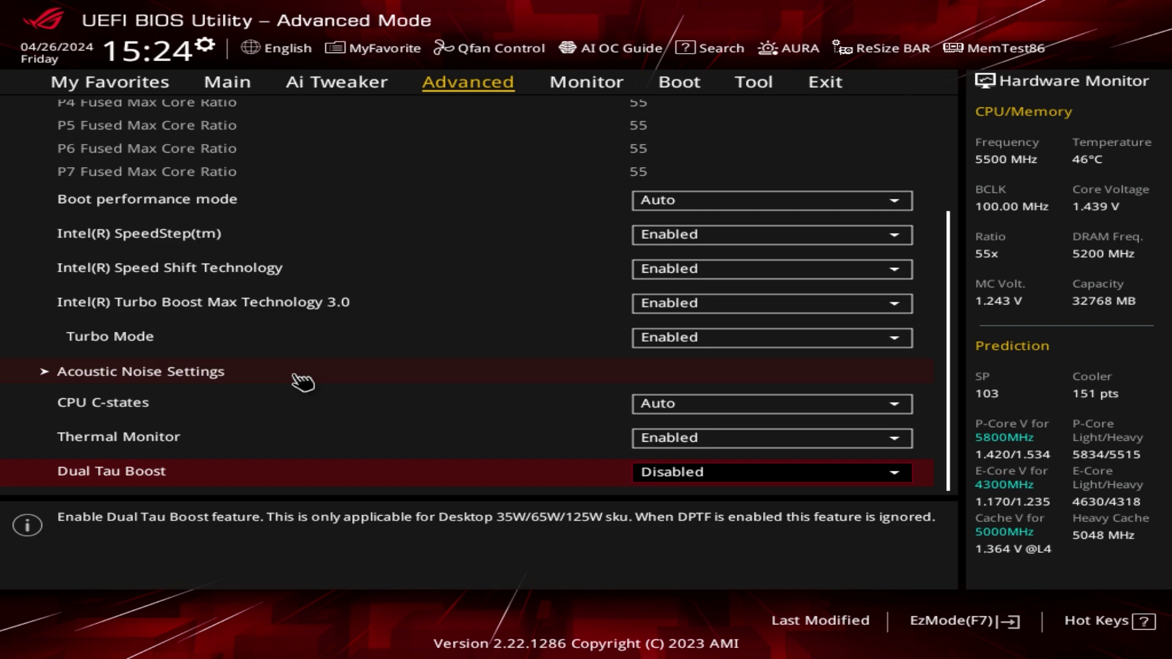
key(Escape)
key(Escape)
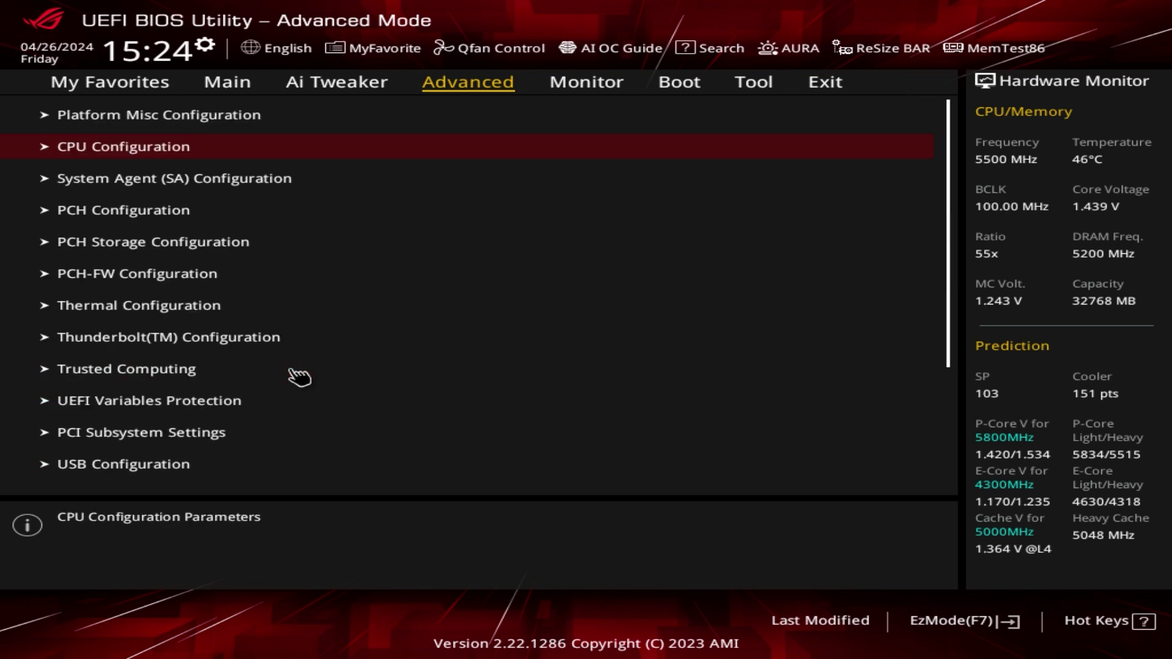
Step: Open System Agent Configuration and look over its Memory and Graphics settings
click(222, 186)
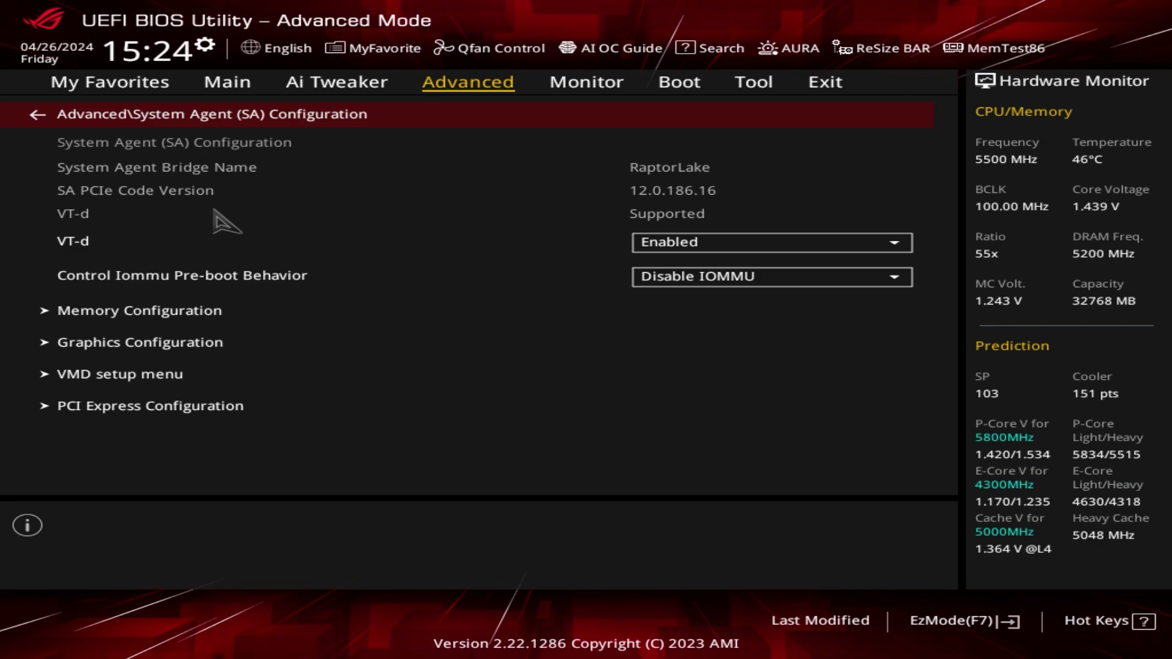
click(195, 316)
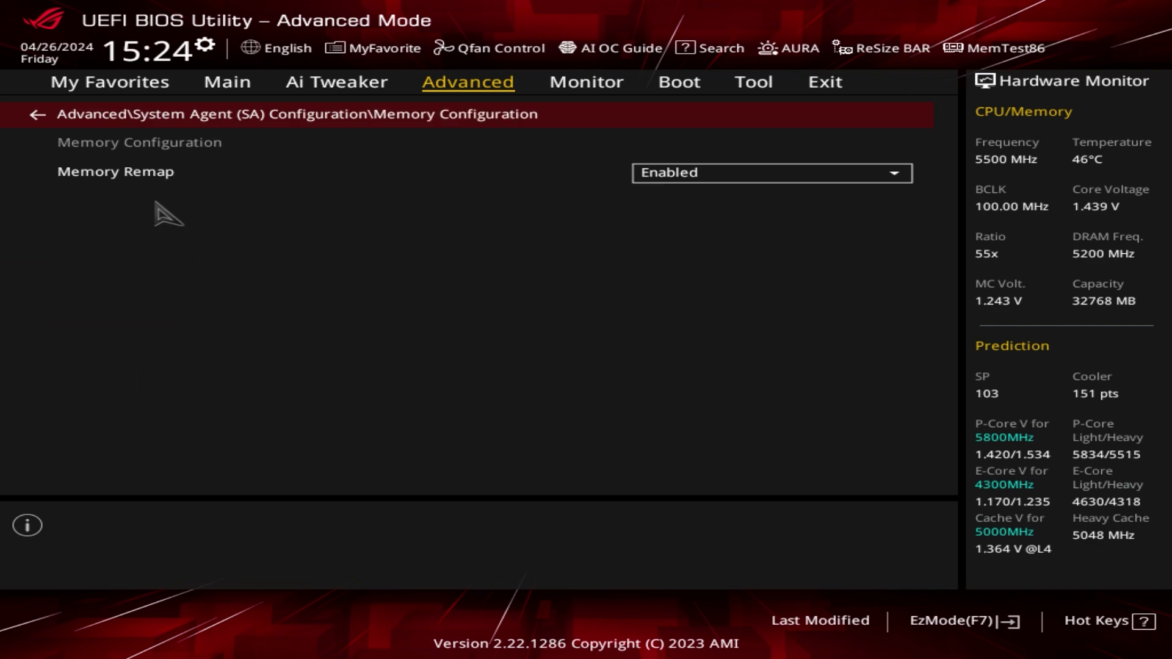
key(Escape)
click(197, 345)
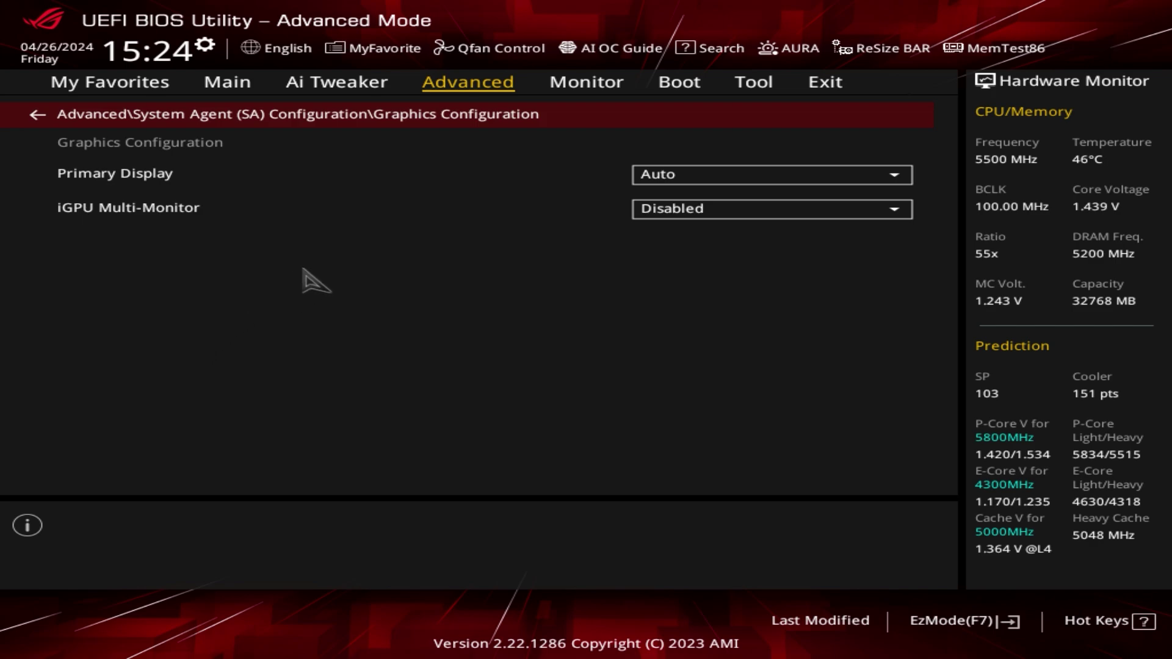
key(Escape)
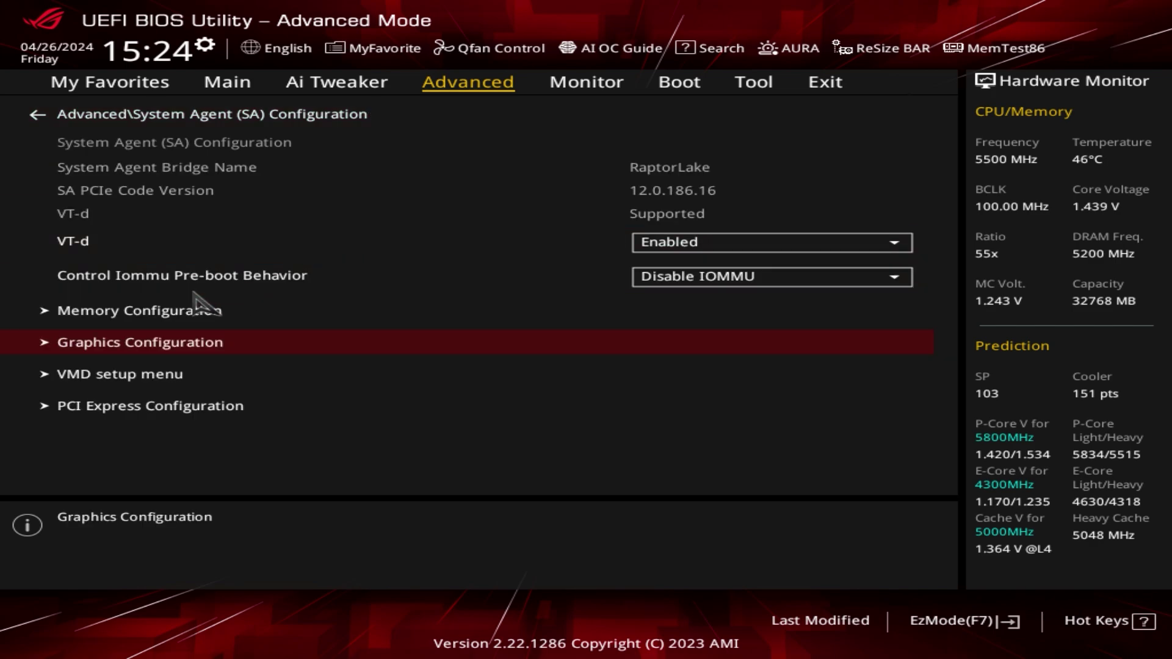
Step: Check the VMD setup and PCI Express Configuration pages, then return to the Advanced list
click(174, 376)
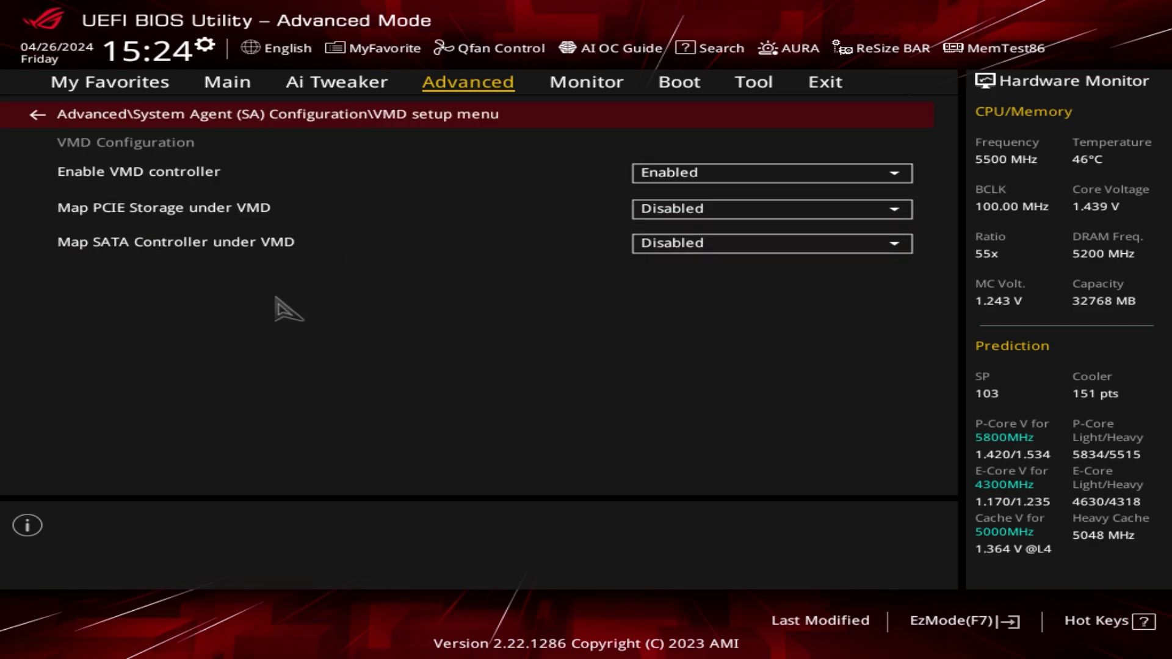
key(Escape)
click(156, 405)
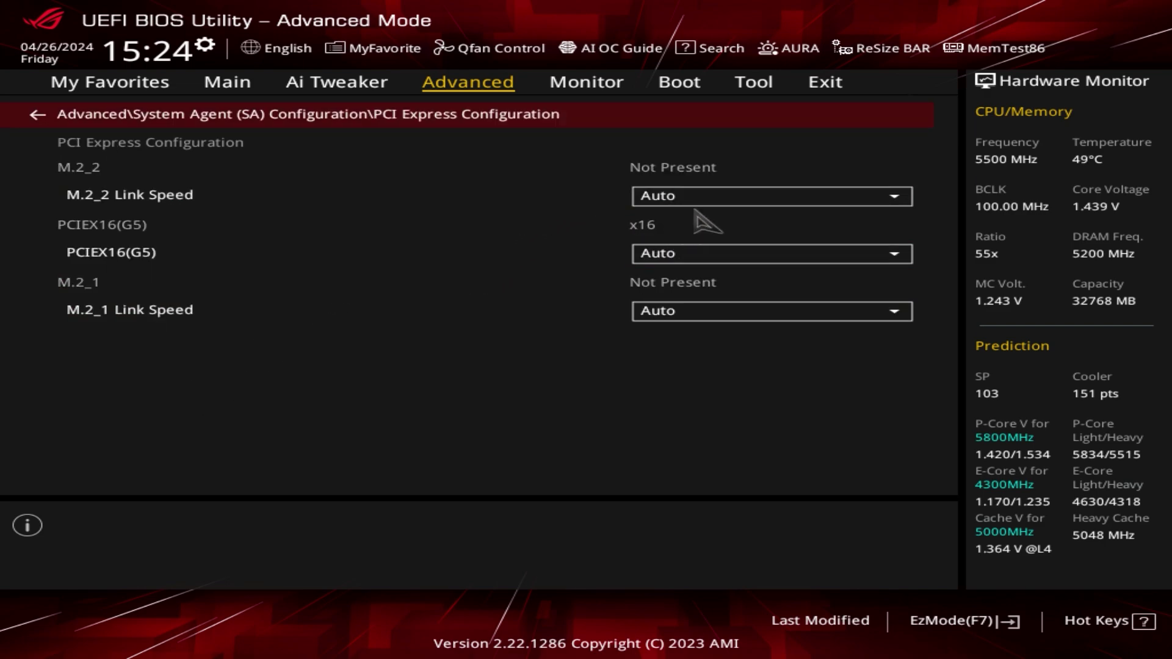
key(Escape)
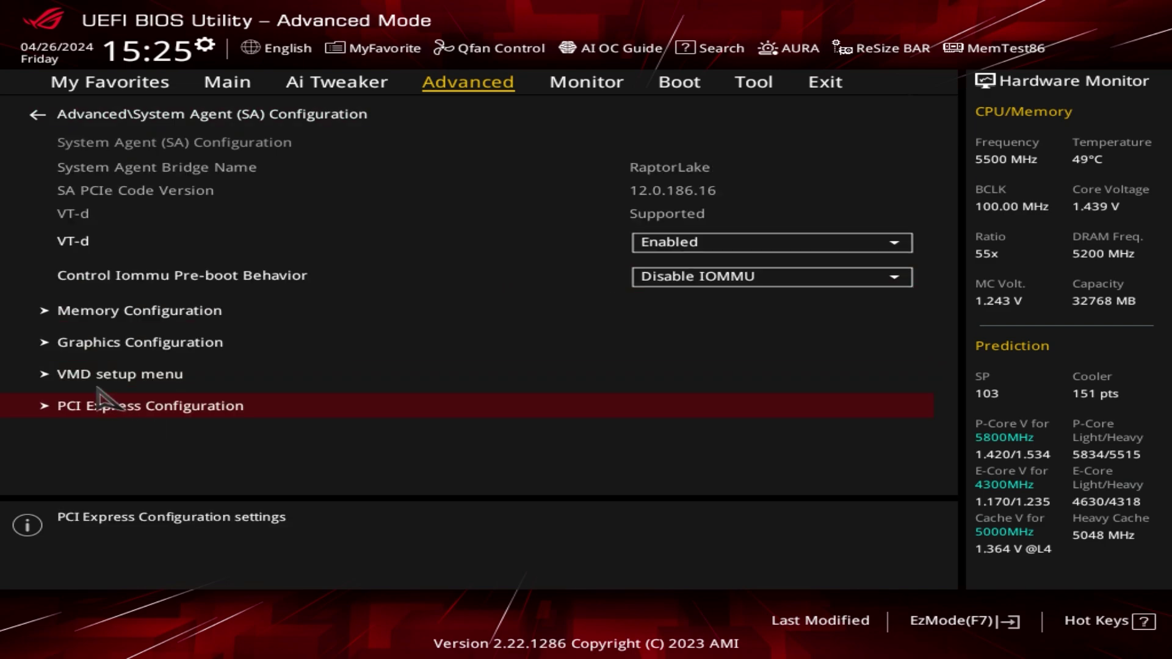
key(Escape)
Step: Open PCH Configuration and review the PCH PCI Express link speed settings
click(92, 213)
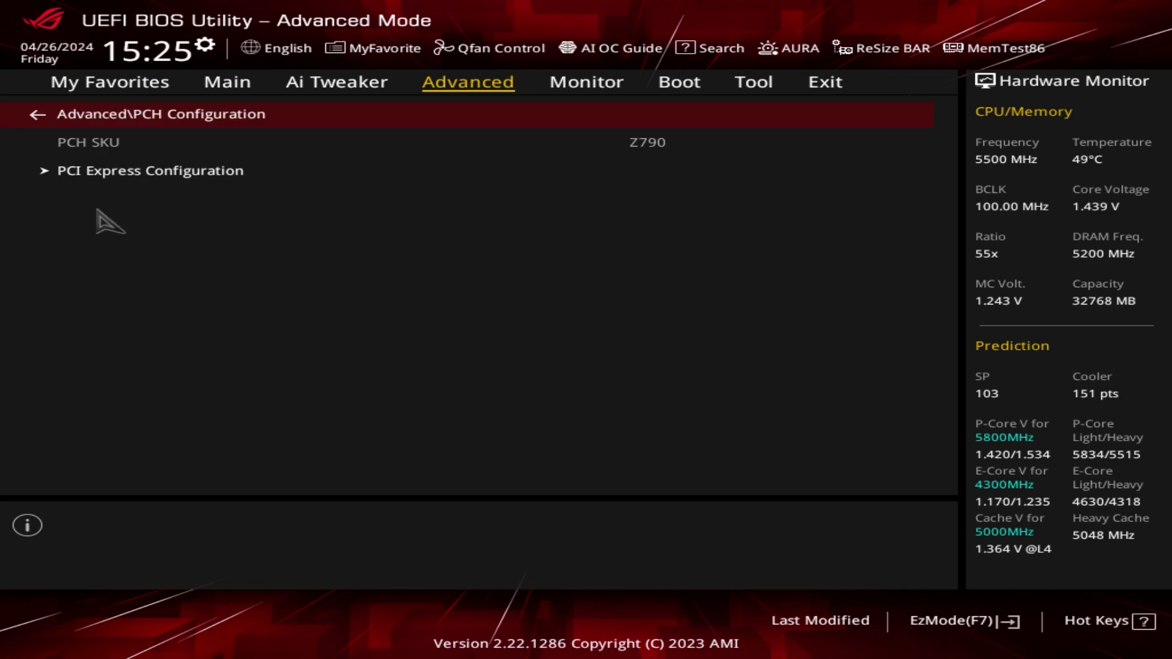
click(164, 177)
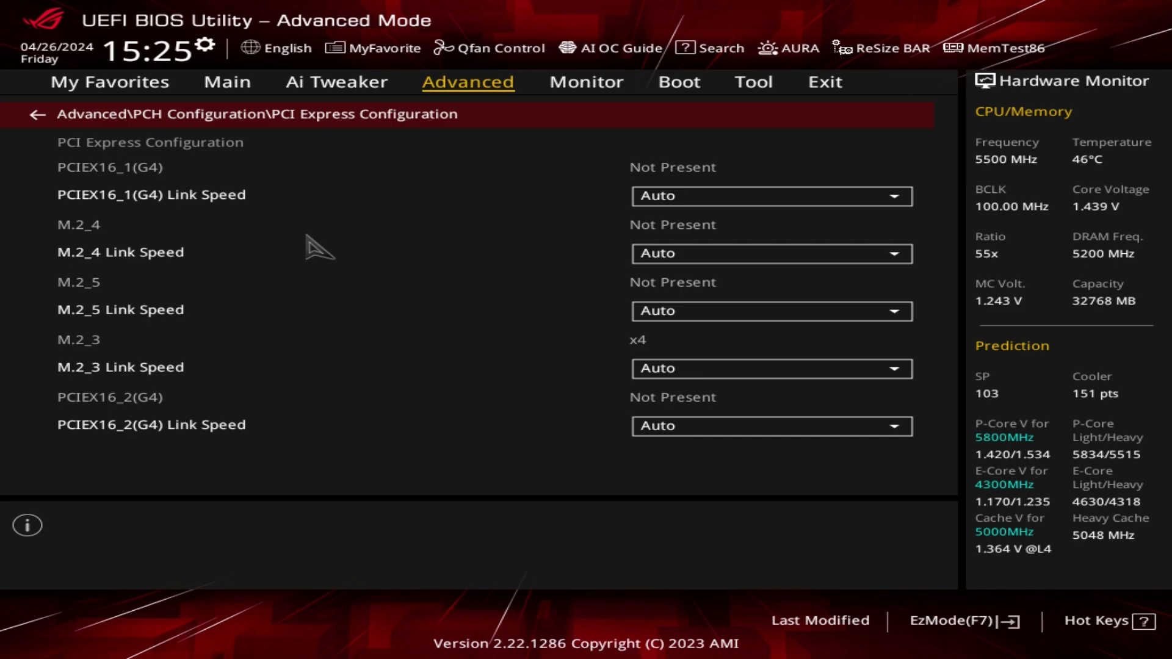
key(Escape)
key(Escape)
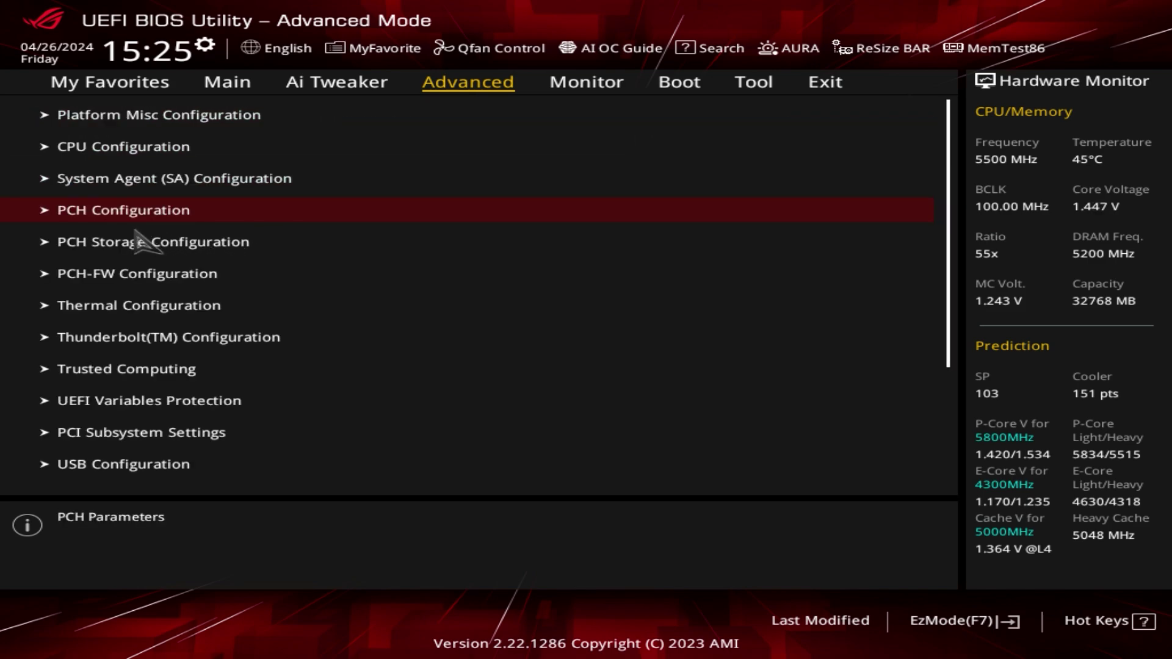
Step: Scroll through the PCH Storage SATA port settings, then open PCH-FW Configuration showing PTT Enabled
click(147, 250)
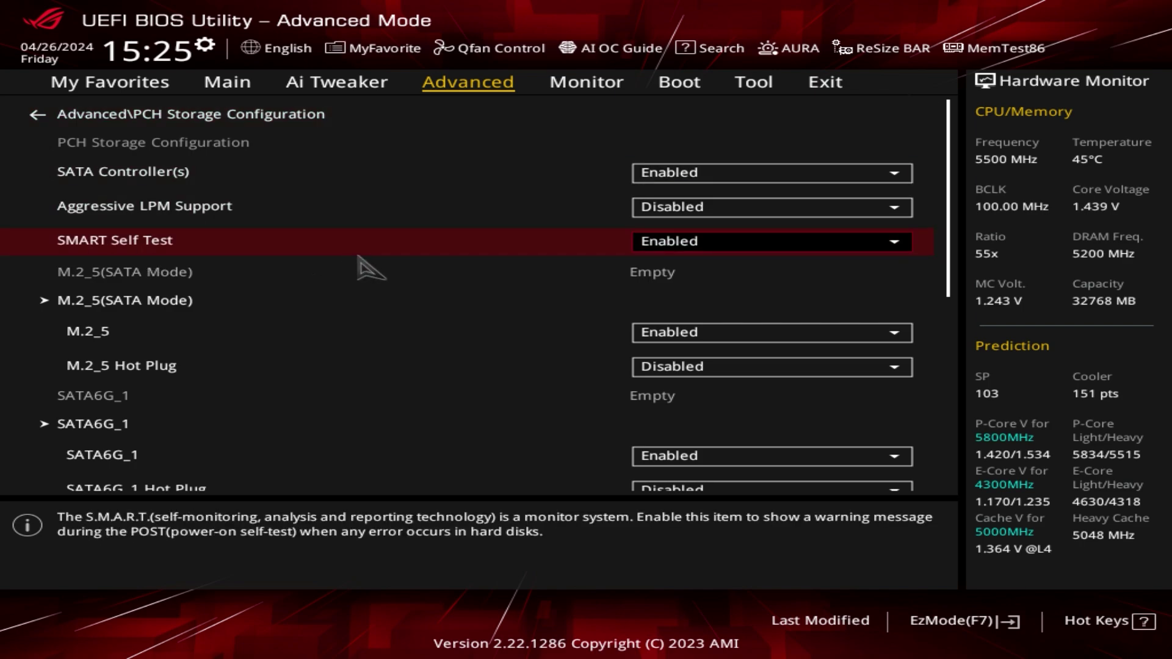
scroll(336, 274, down, 7)
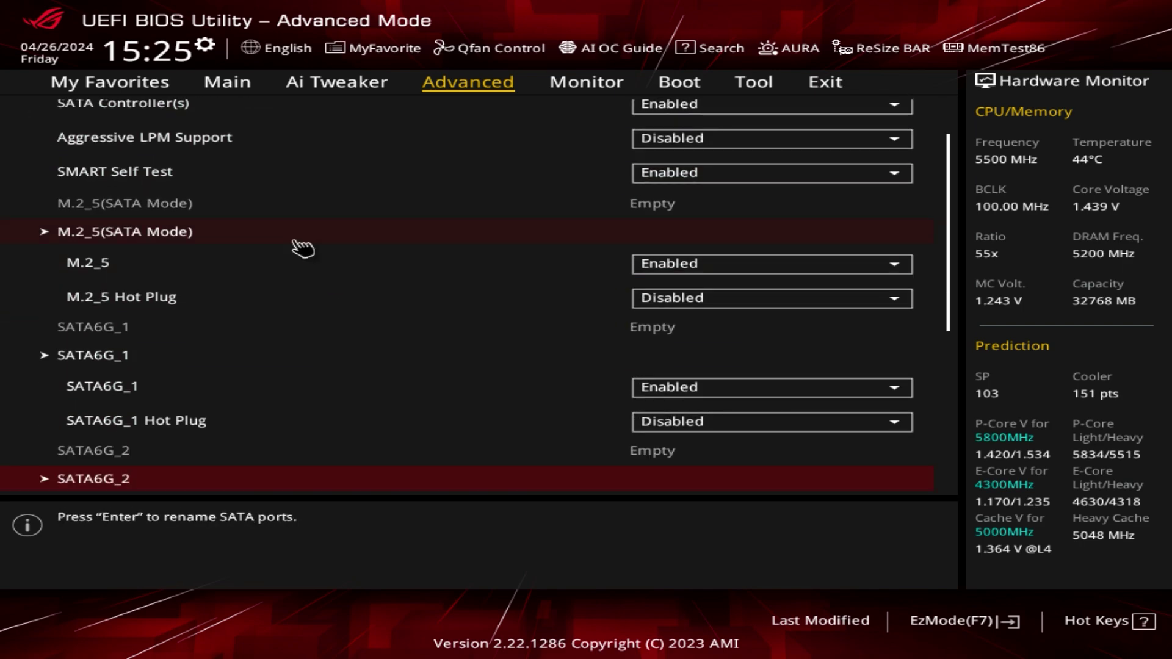
scroll(287, 250, down, 8)
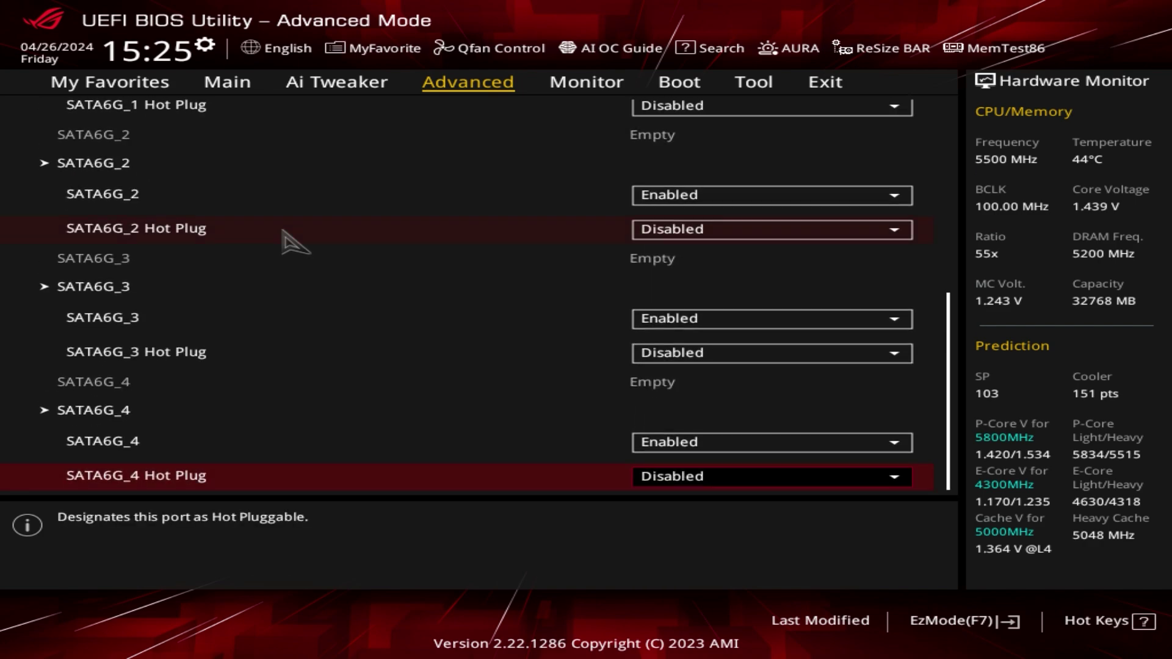
key(Escape)
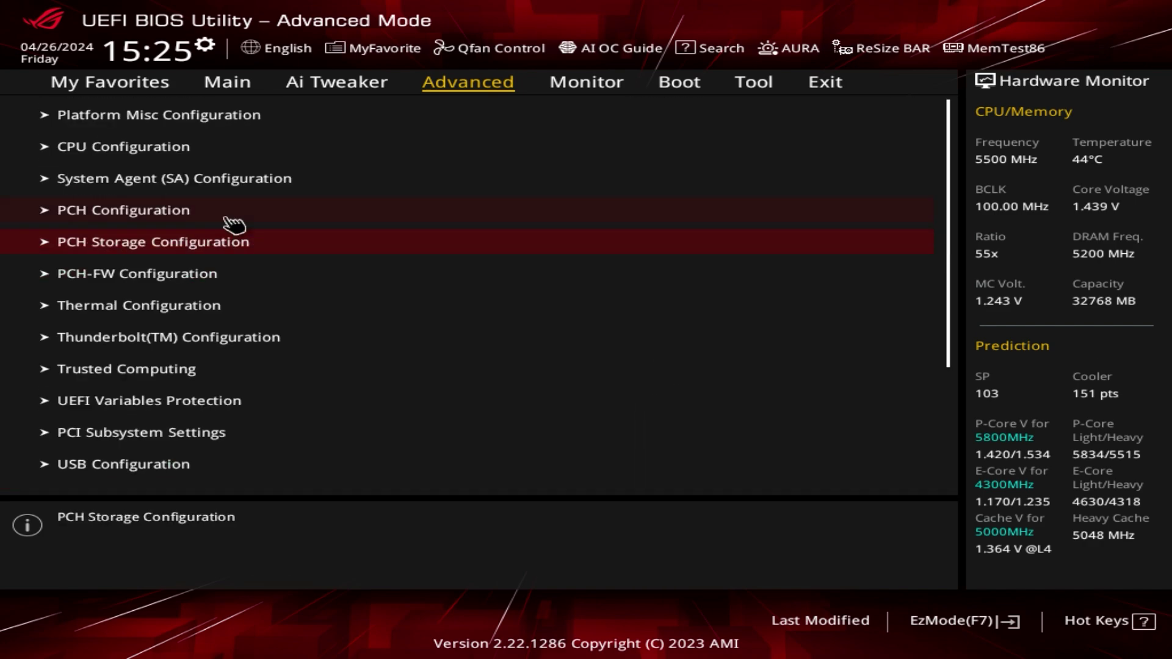
click(168, 278)
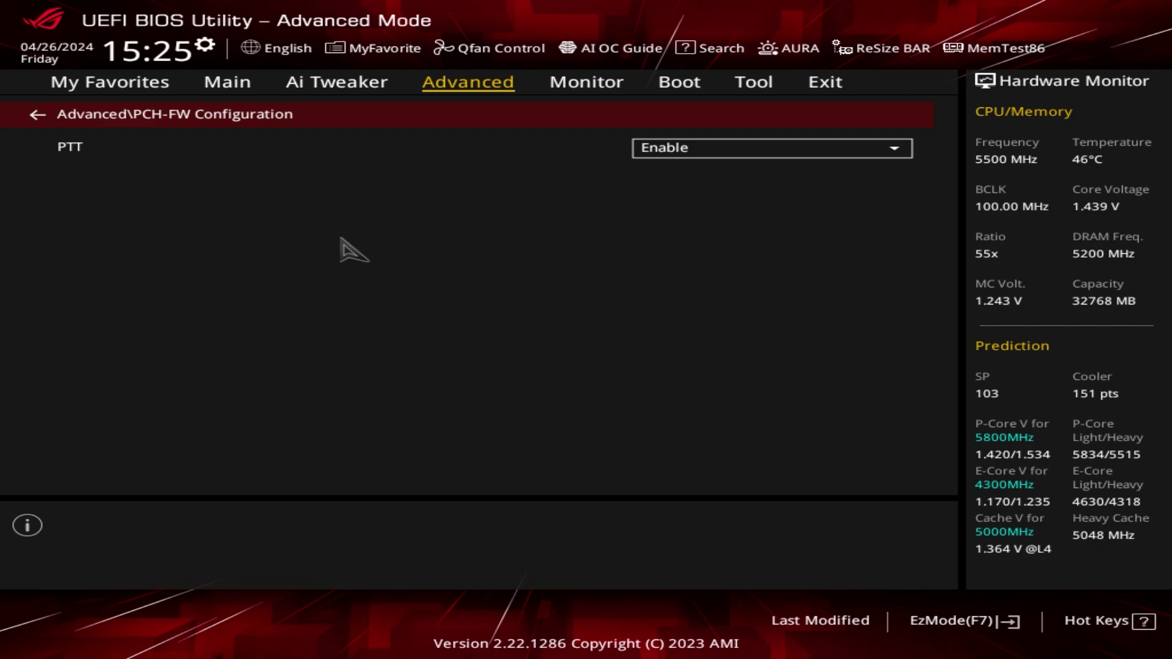
Step: Check Thermal Configuration's Dynamic Tuning Technology setting, leaving it Disabled
key(Escape)
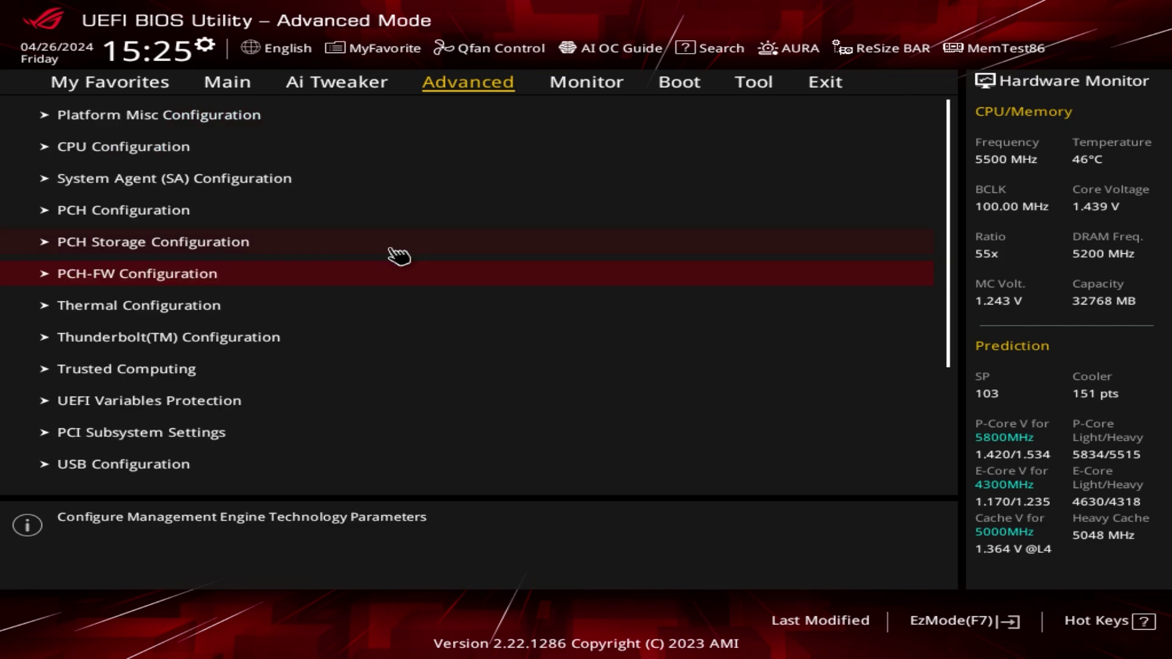
click(138, 304)
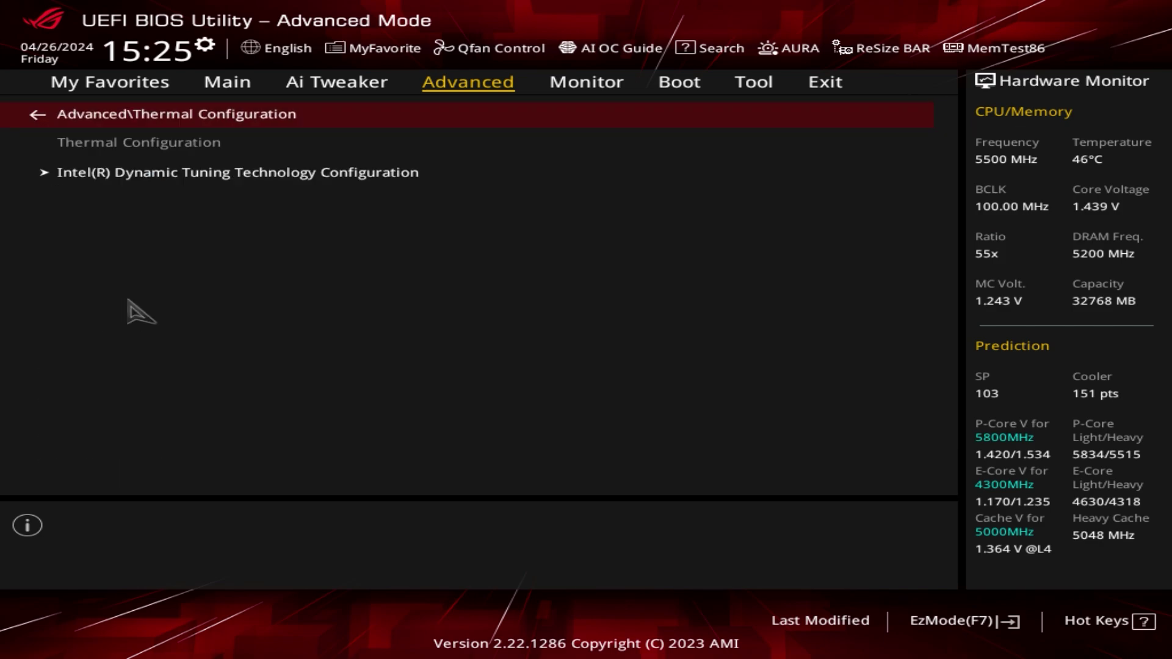
click(259, 181)
click(674, 171)
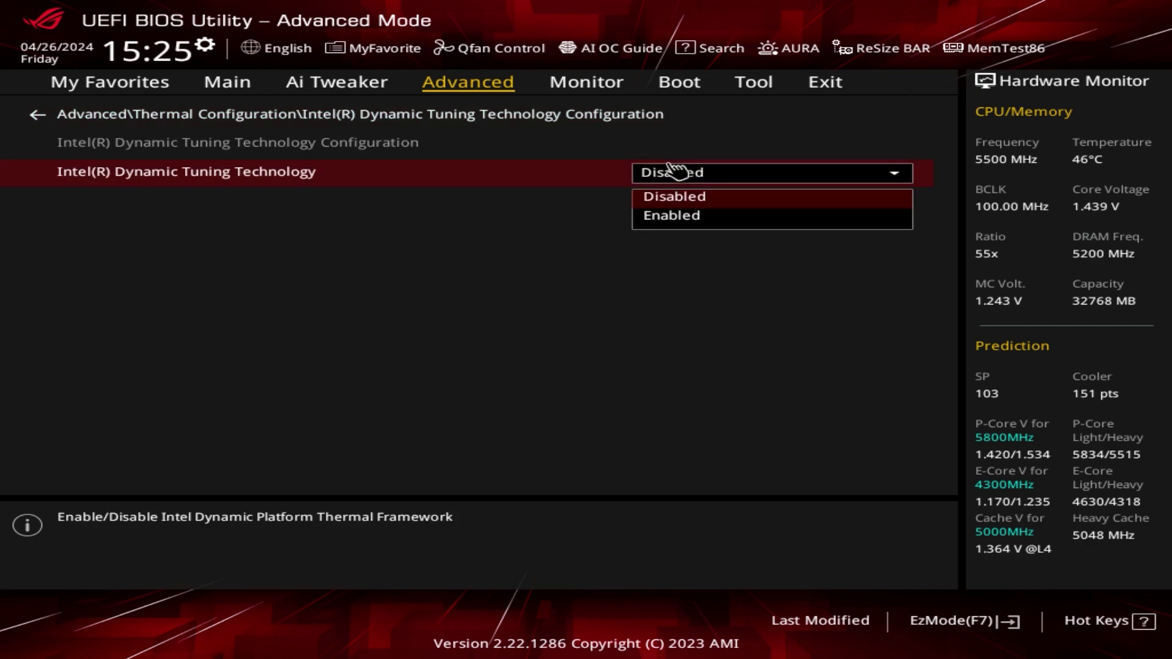
click(496, 264)
Step: Review Thunderbolt(TM) Configuration, leaving USB4 tunneling Enabled, and return to the Advanced list
key(Escape)
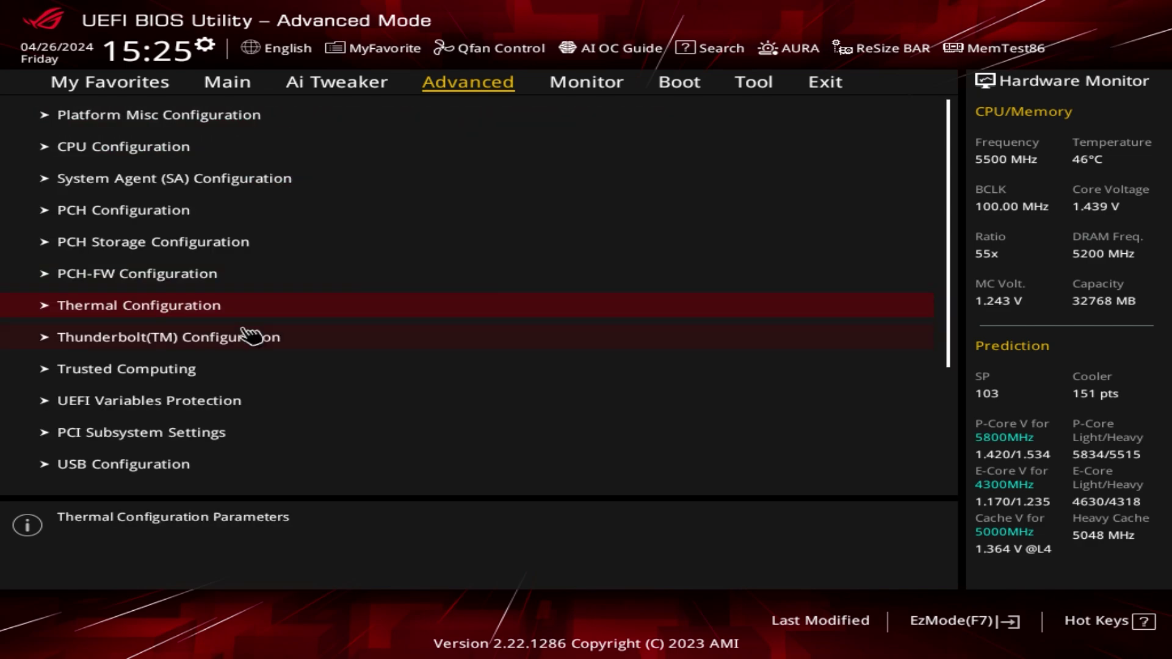
click(215, 339)
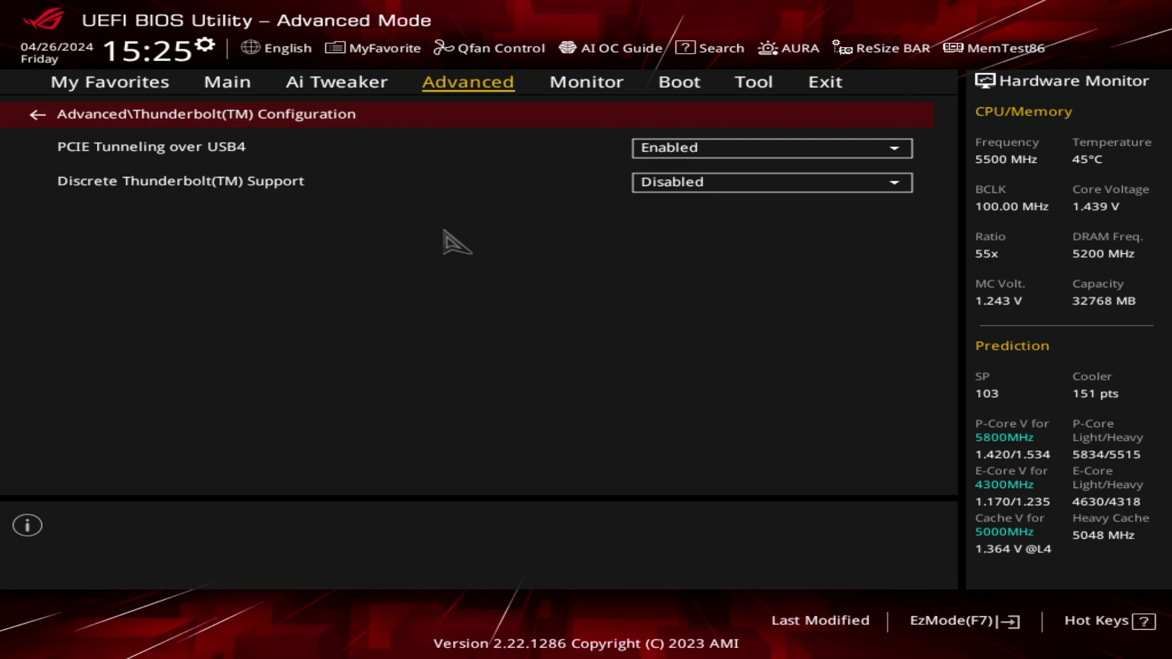
key(Escape)
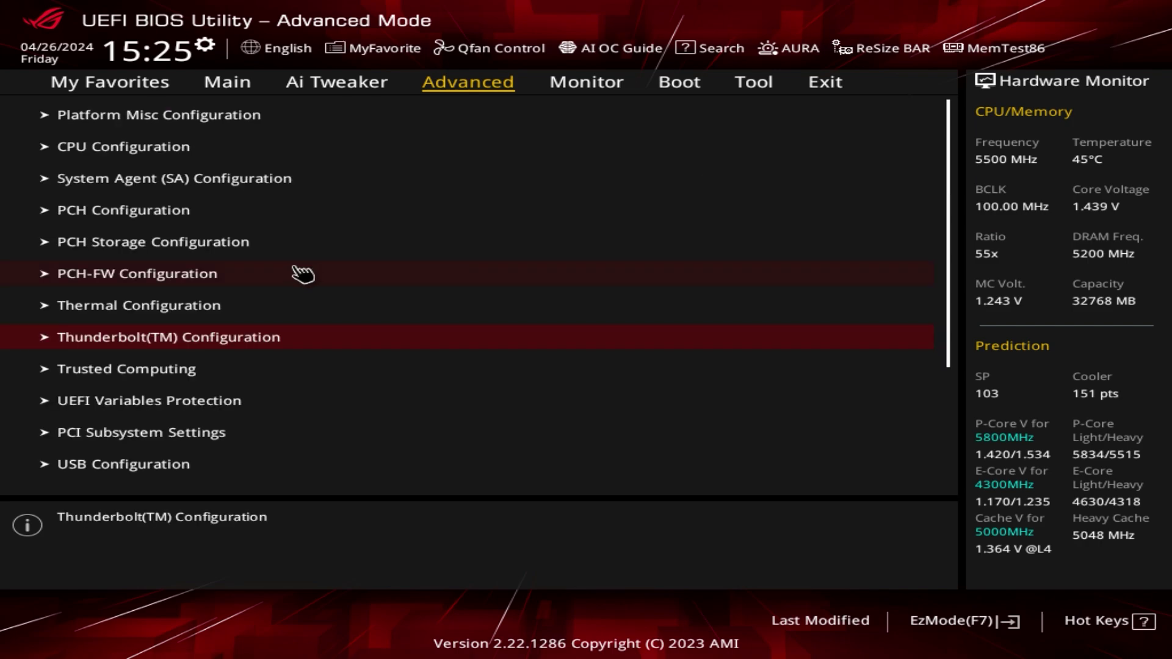
Step: View the Trusted Computing, UEFI Variables Protection and PCI Subsystem Settings pages in turn without changes
click(152, 382)
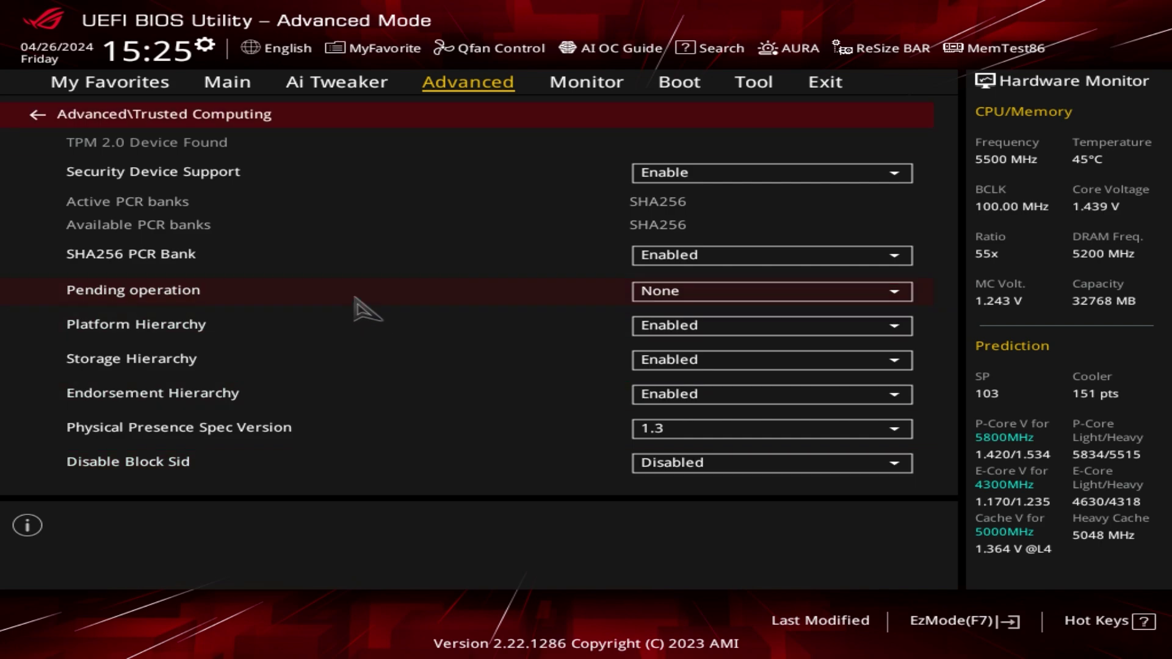
key(Escape)
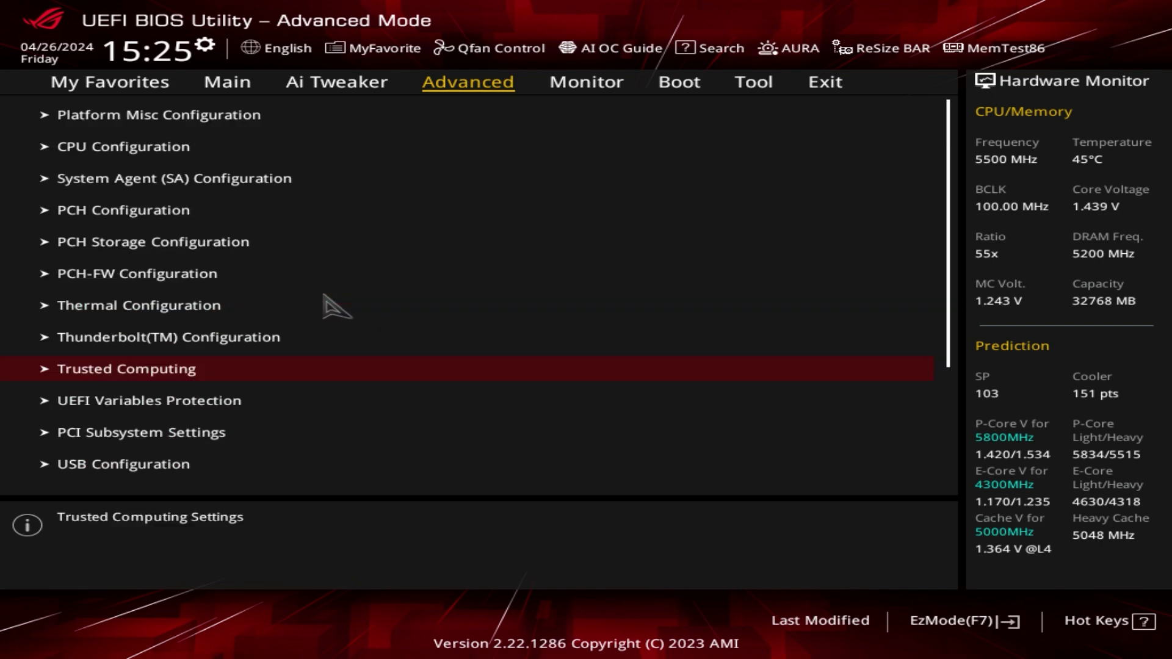
click(163, 403)
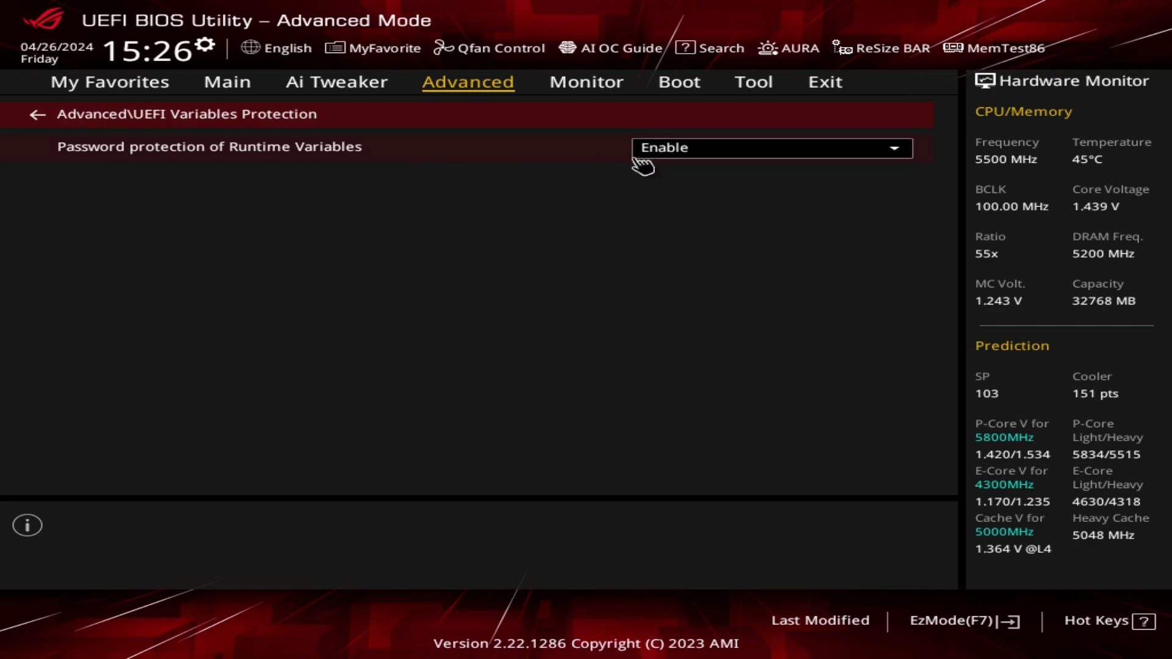
key(Escape)
click(150, 434)
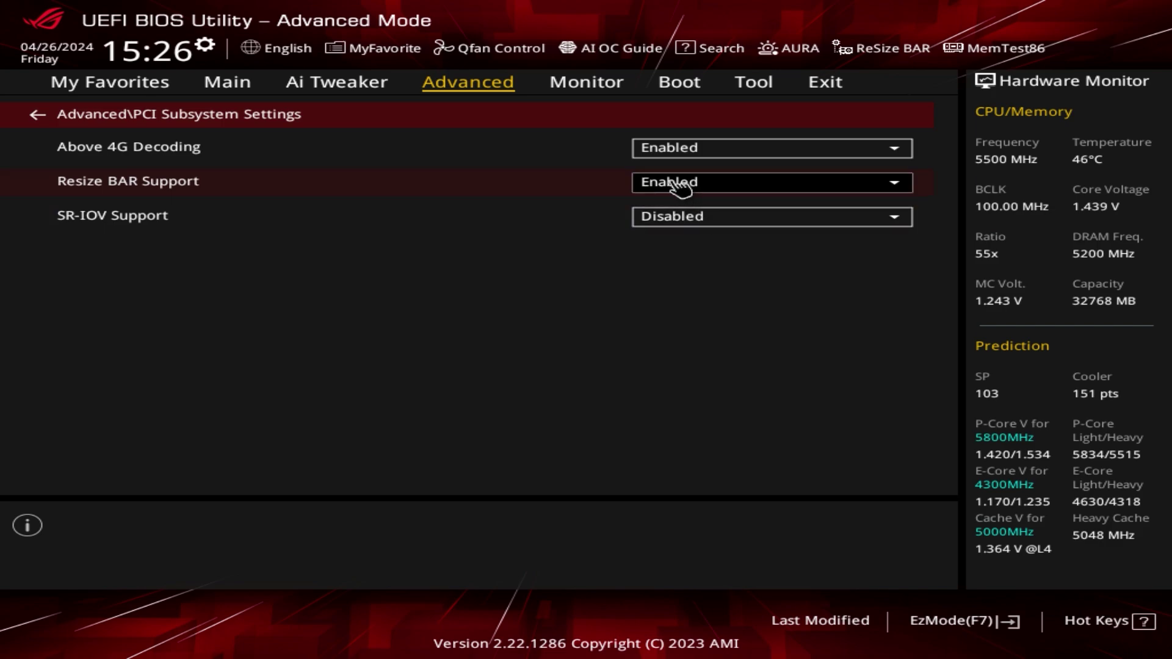
key(Escape)
Step: In USB Configuration, confirm every USB Single Port Control port is Enabled, then scroll the Advanced list
click(174, 465)
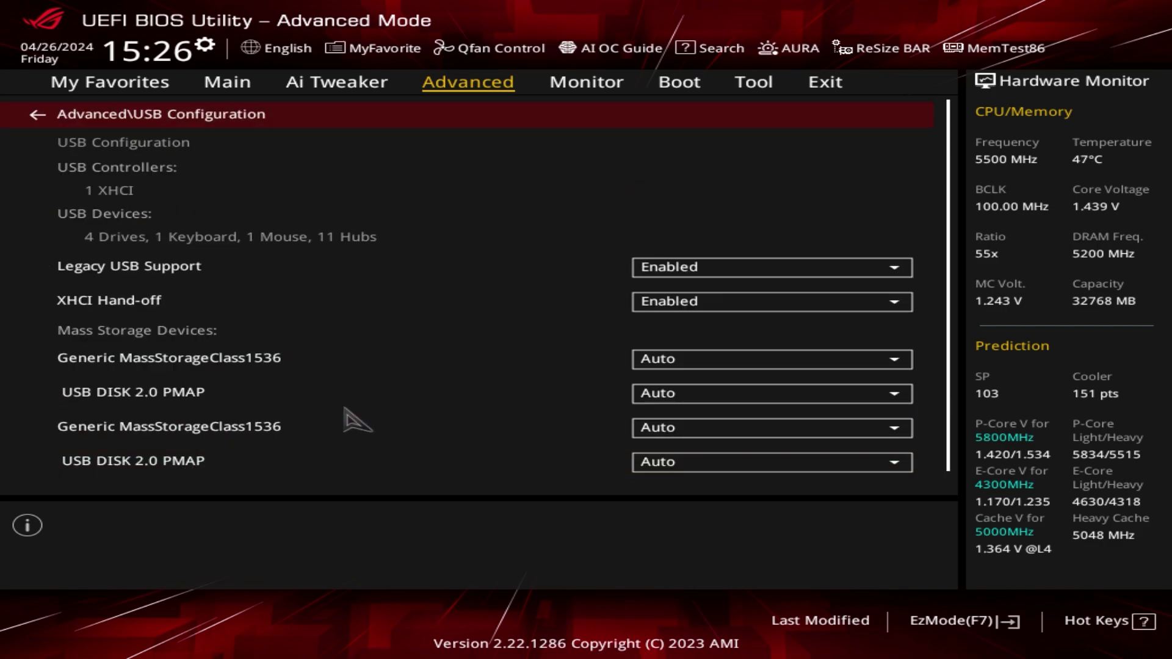
scroll(523, 222, down, 7)
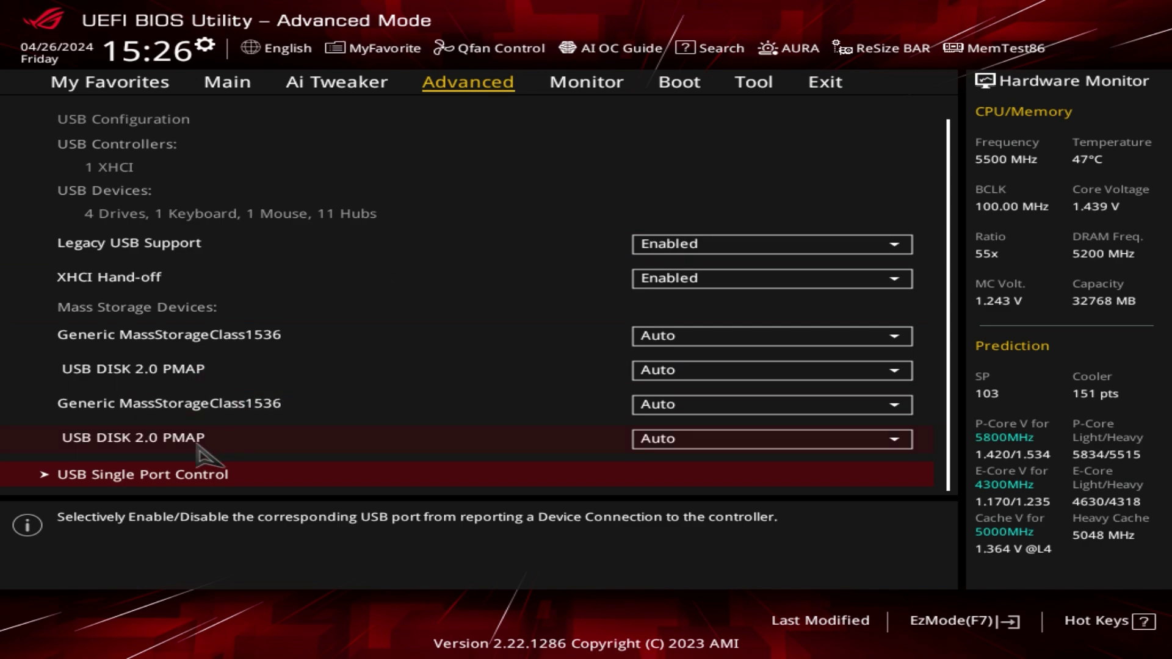
click(190, 481)
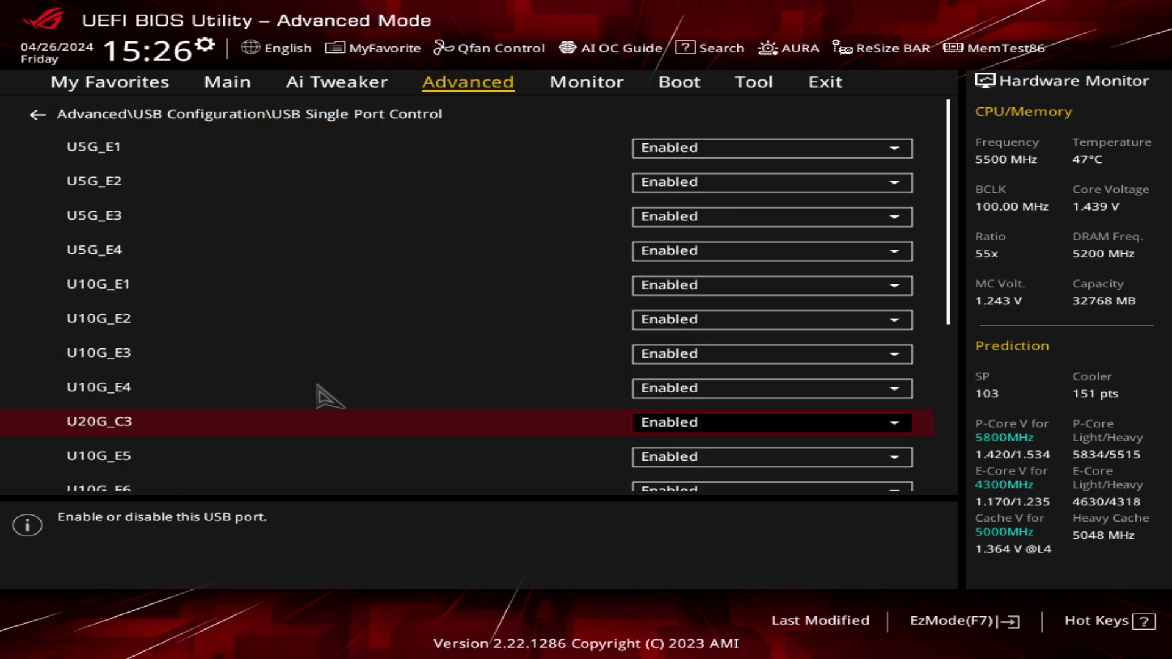
scroll(318, 391, down, 2)
scroll(309, 379, down, 8)
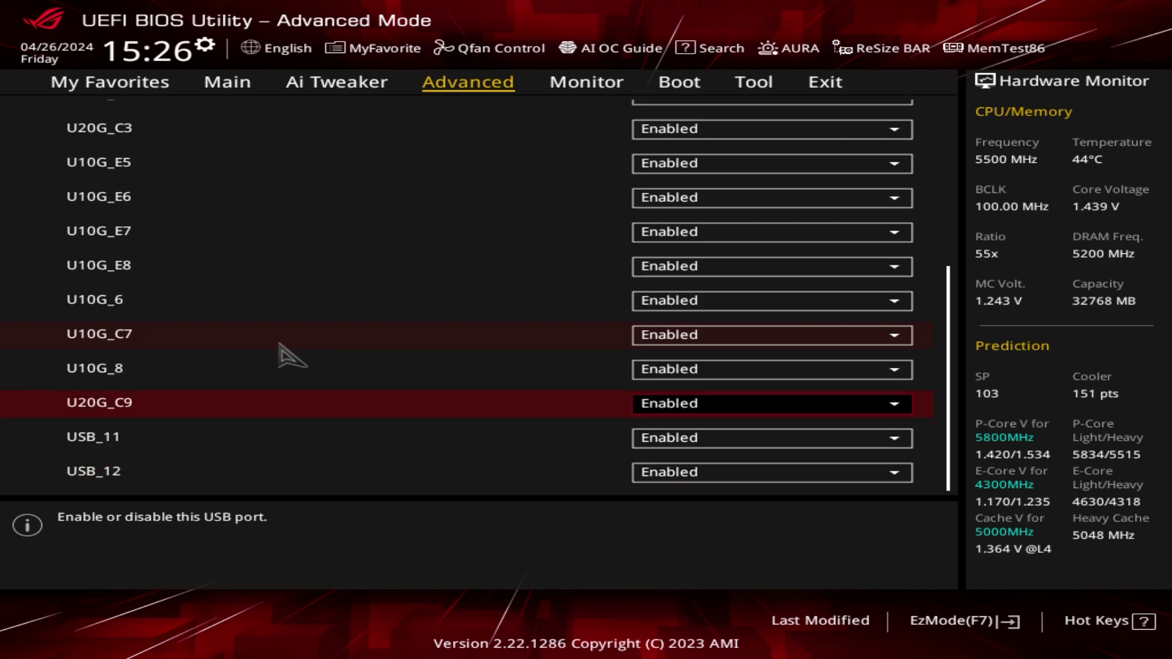
scroll(298, 351, up, 8)
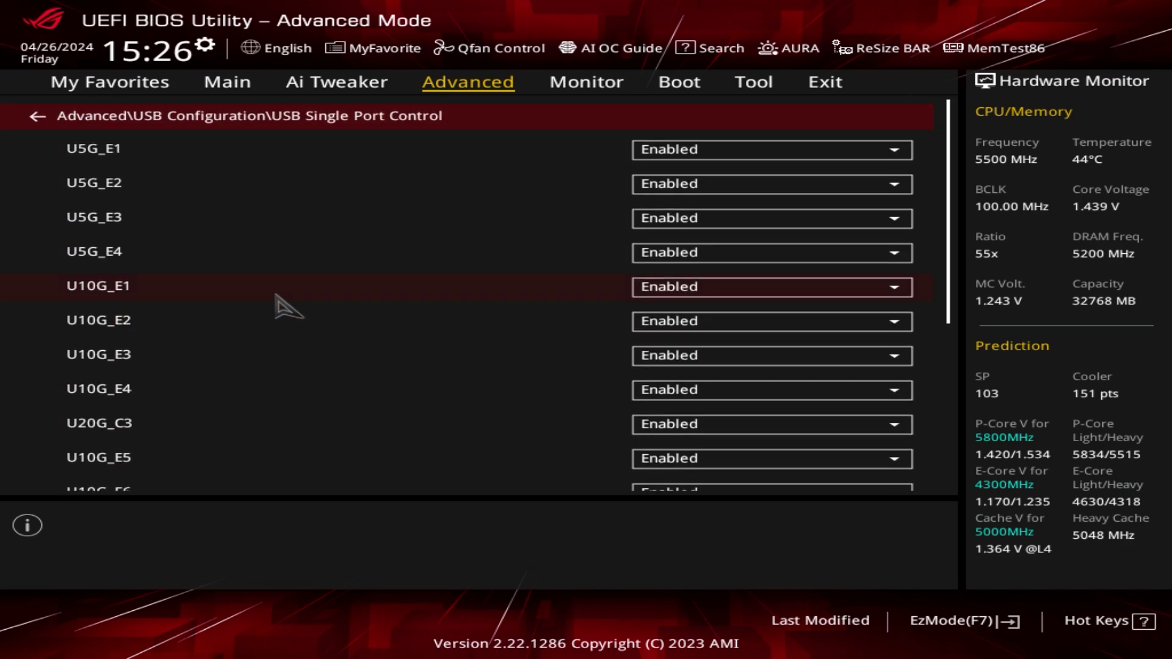
key(Escape)
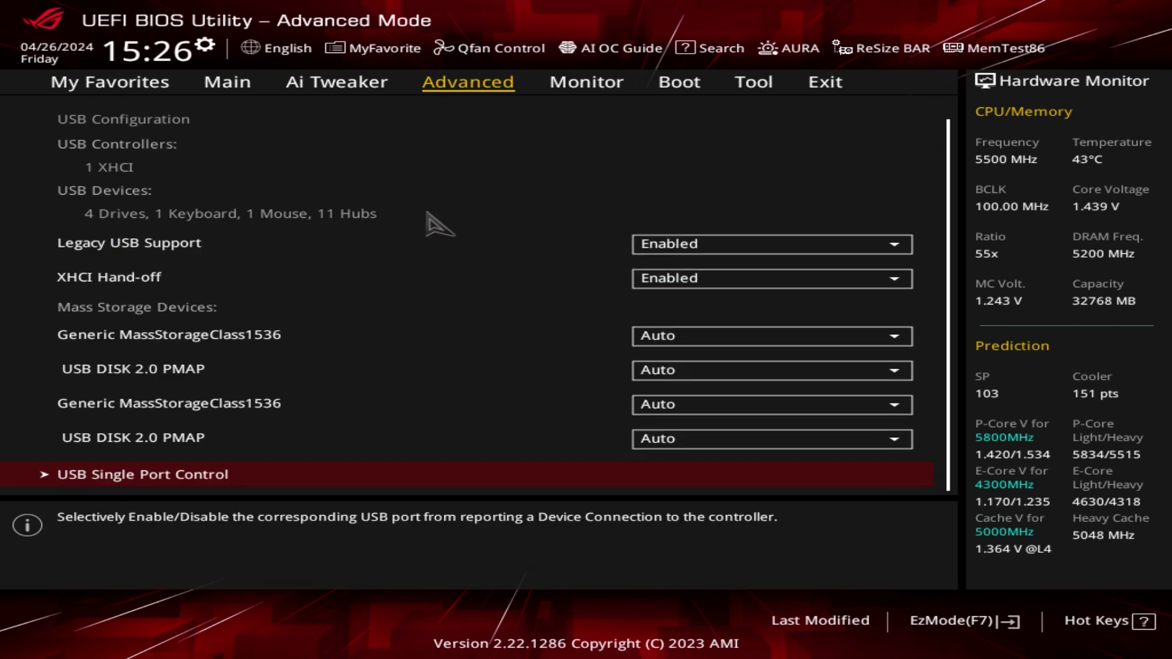
key(Escape)
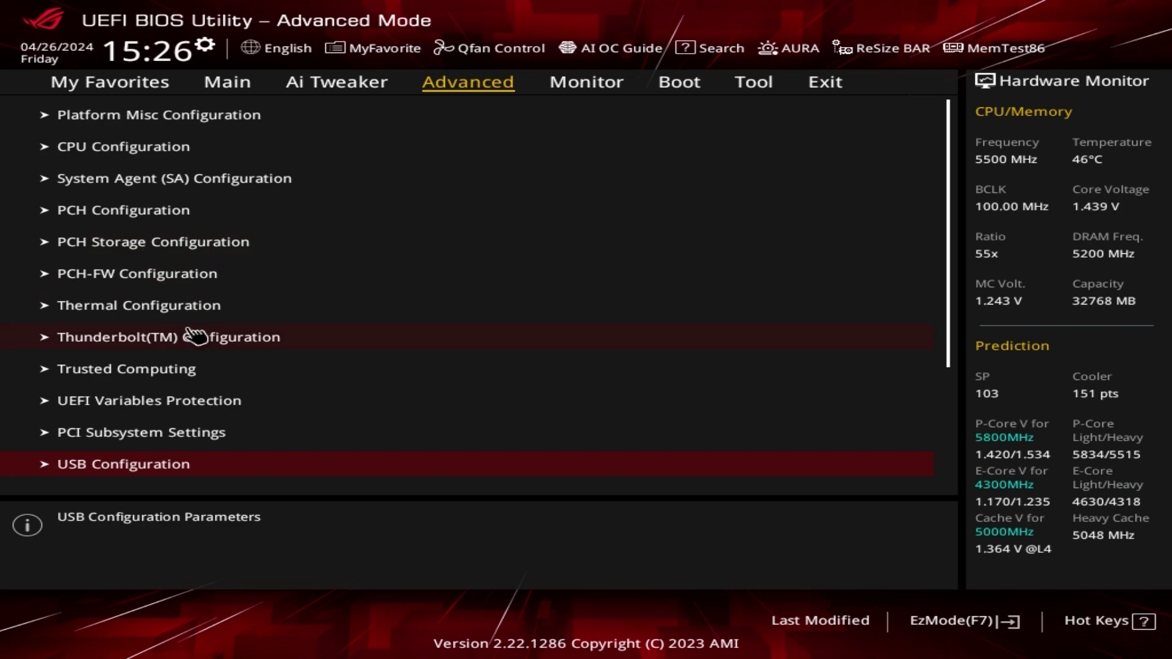
scroll(243, 370, down, 3)
scroll(251, 362, down, 1)
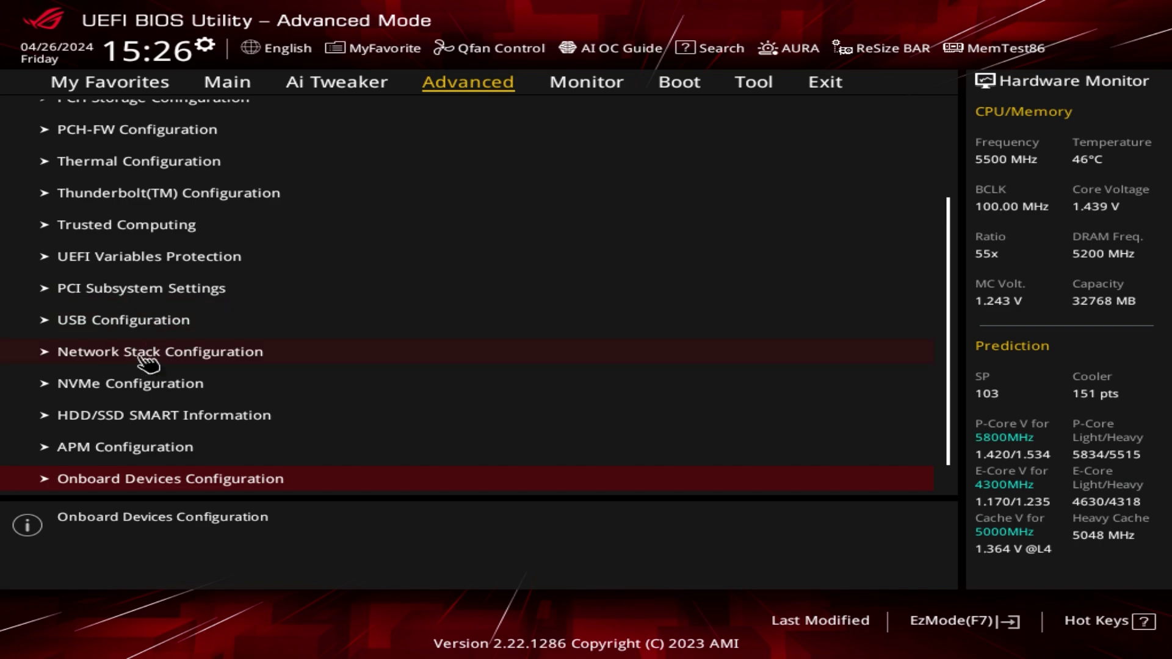
click(141, 357)
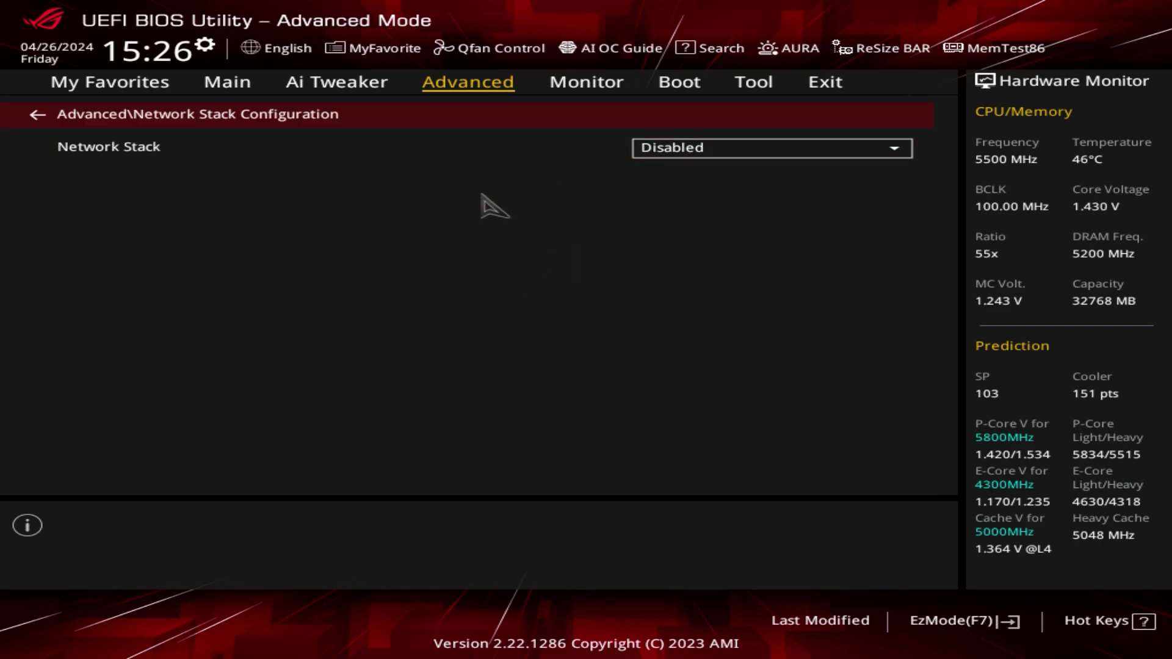
key(Escape)
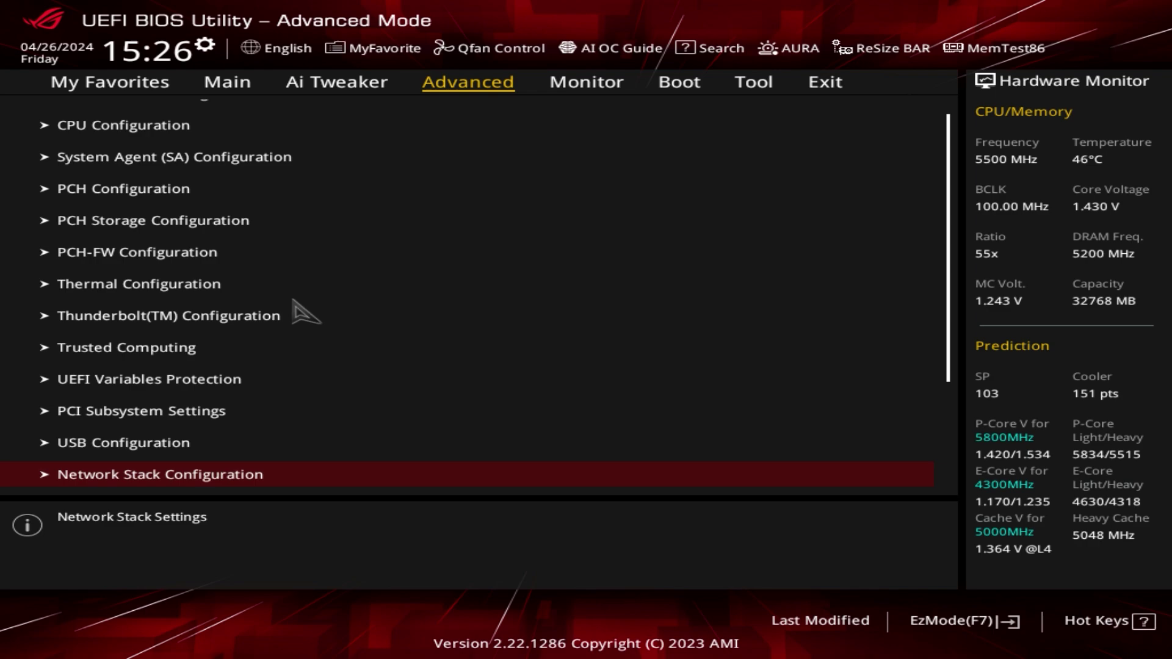
scroll(293, 314, down, 1)
click(126, 481)
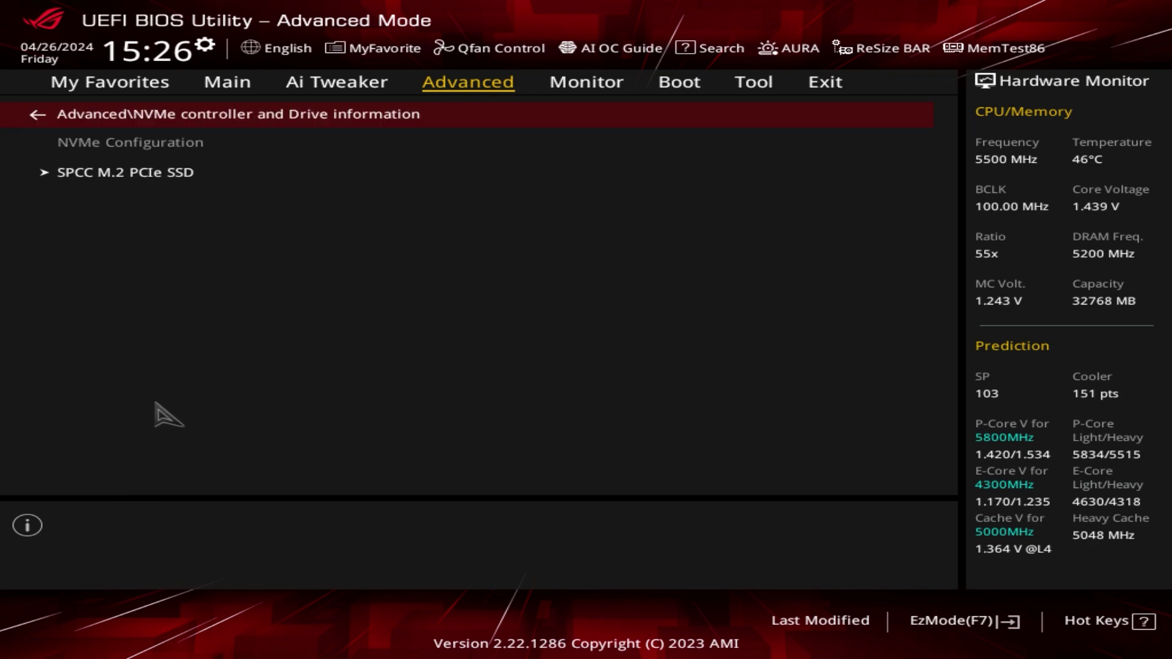
click(127, 177)
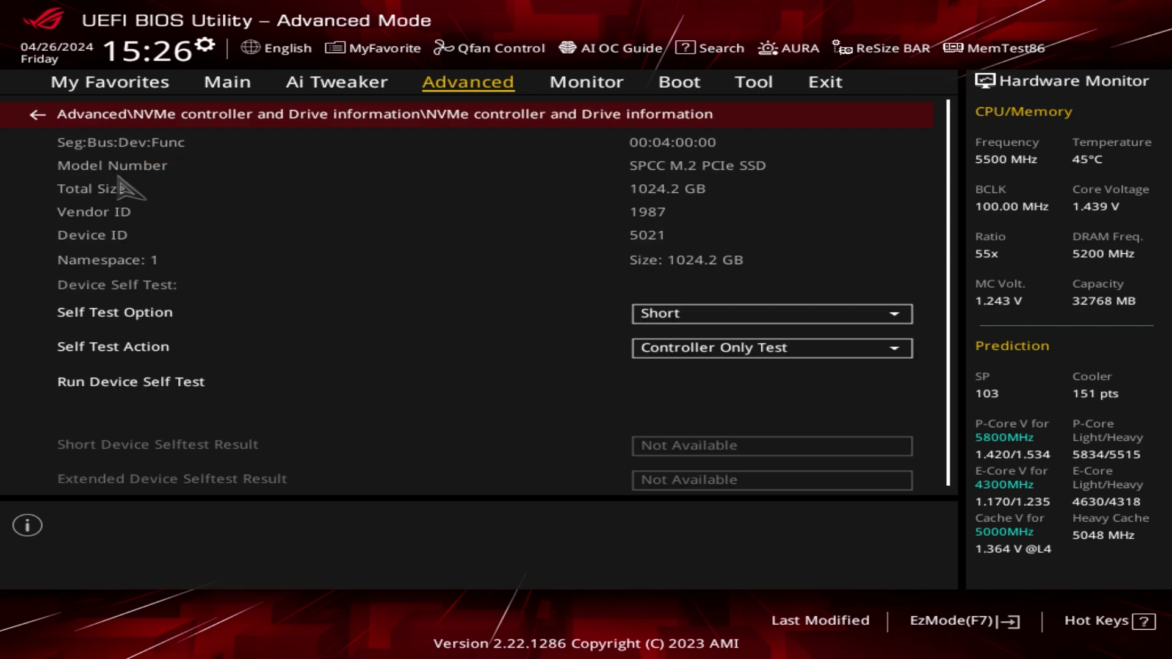
key(Down)
key(Down)
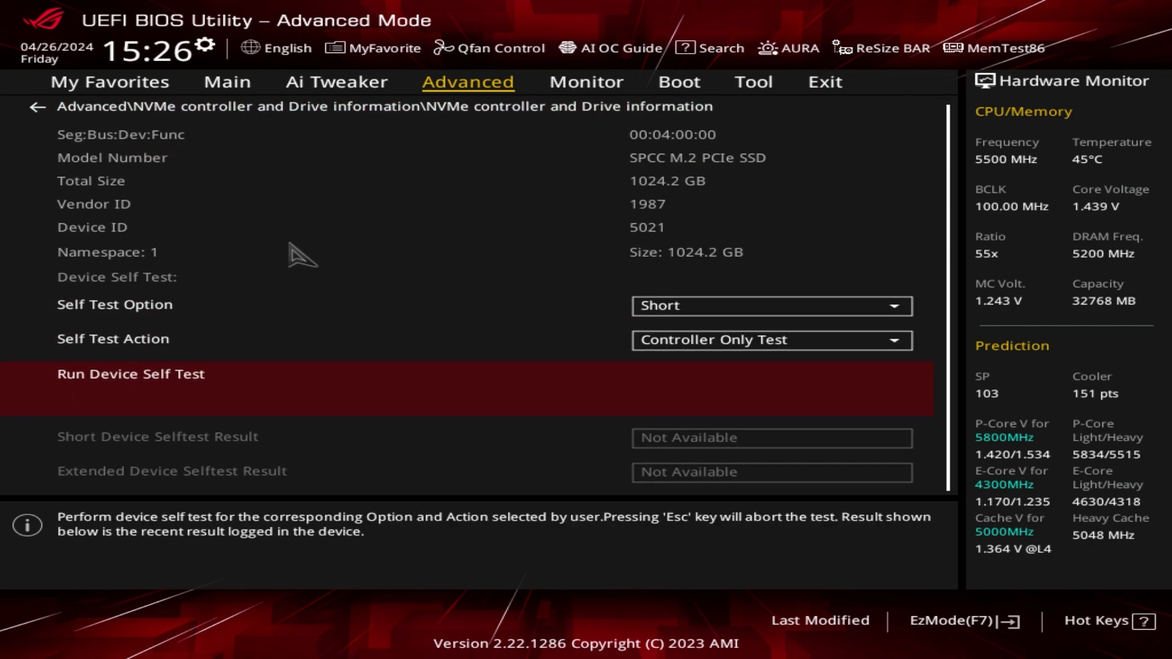
key(Escape)
key(Escape)
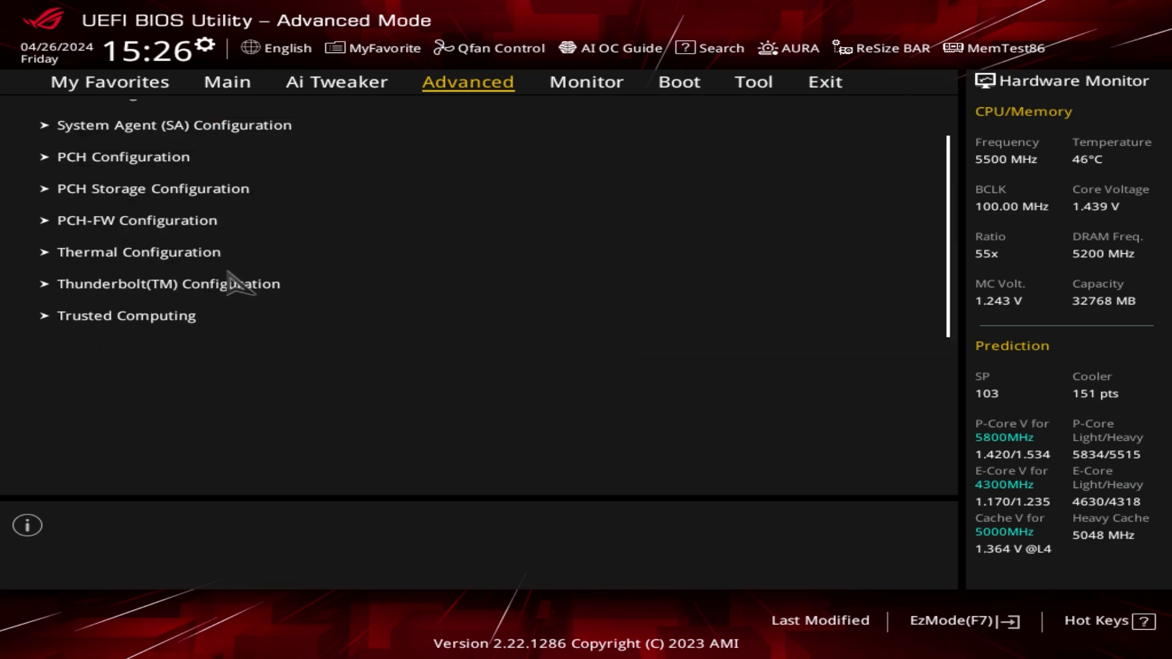
scroll(209, 324, down, 4)
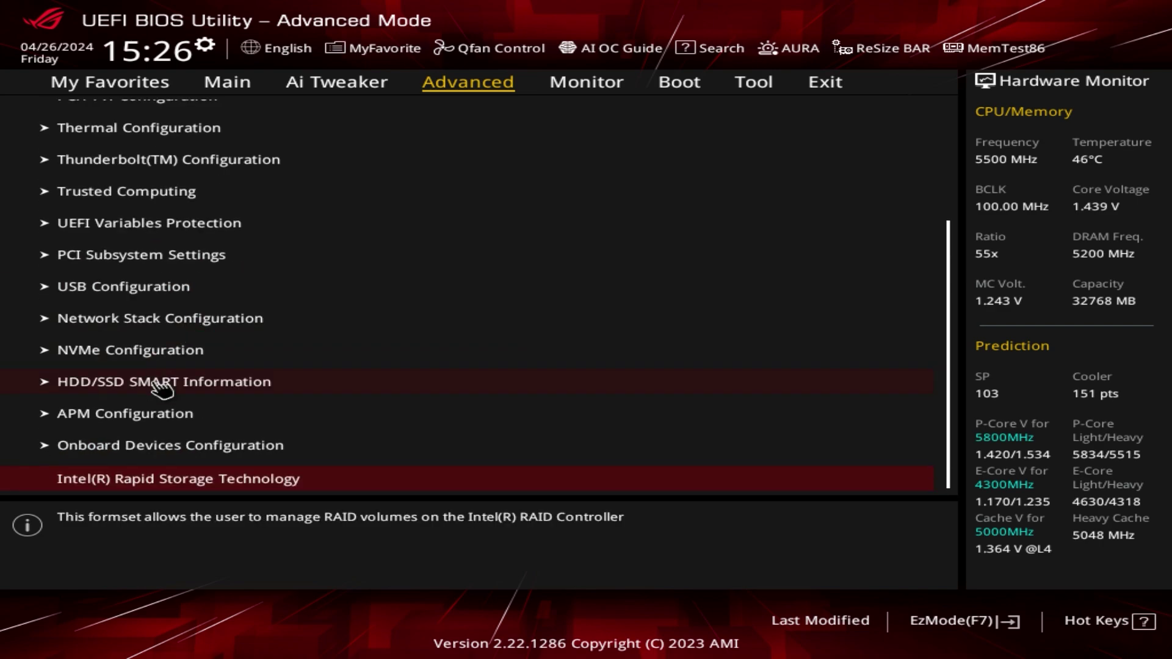
click(161, 385)
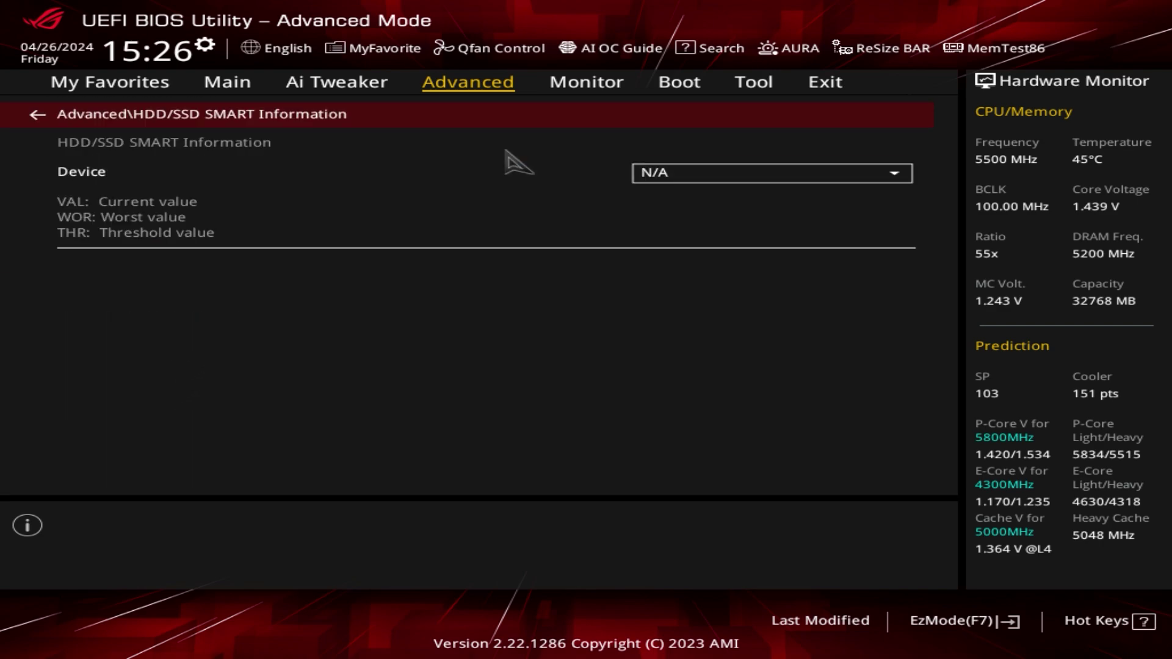
click(702, 177)
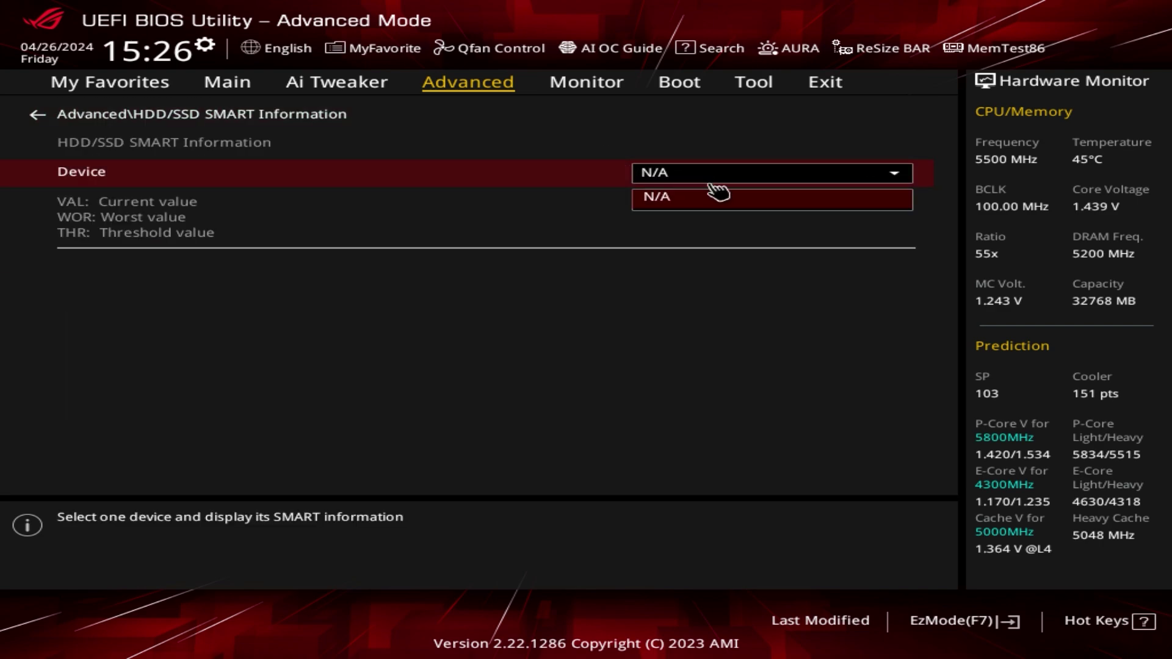
click(717, 191)
key(Escape)
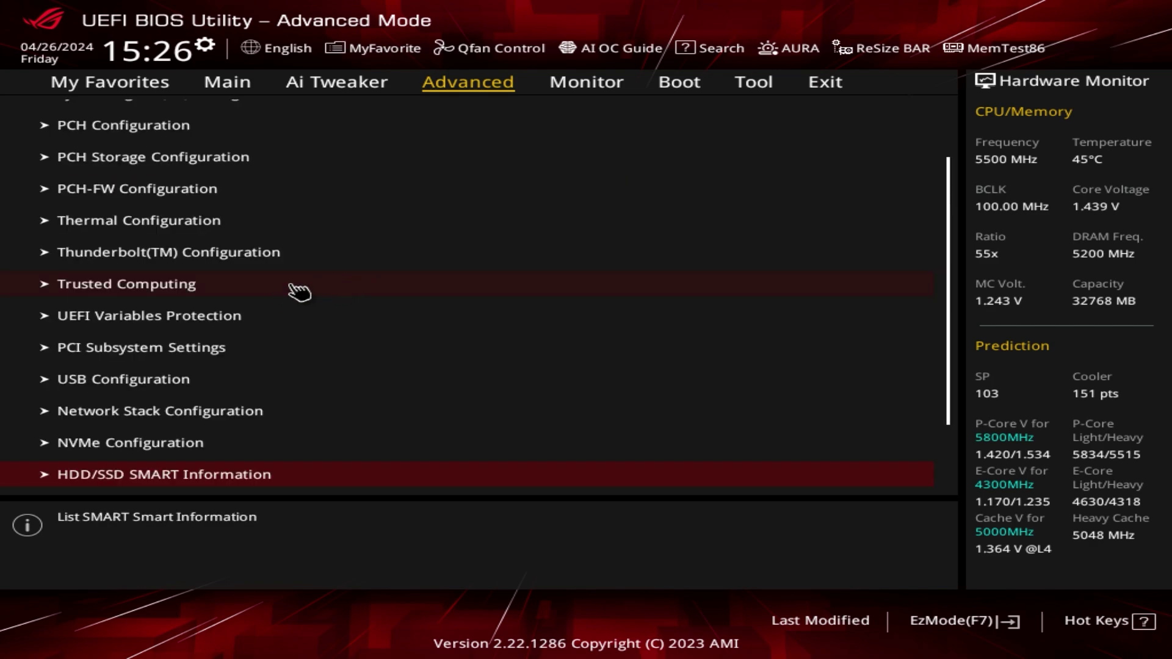
scroll(310, 315, down, 3)
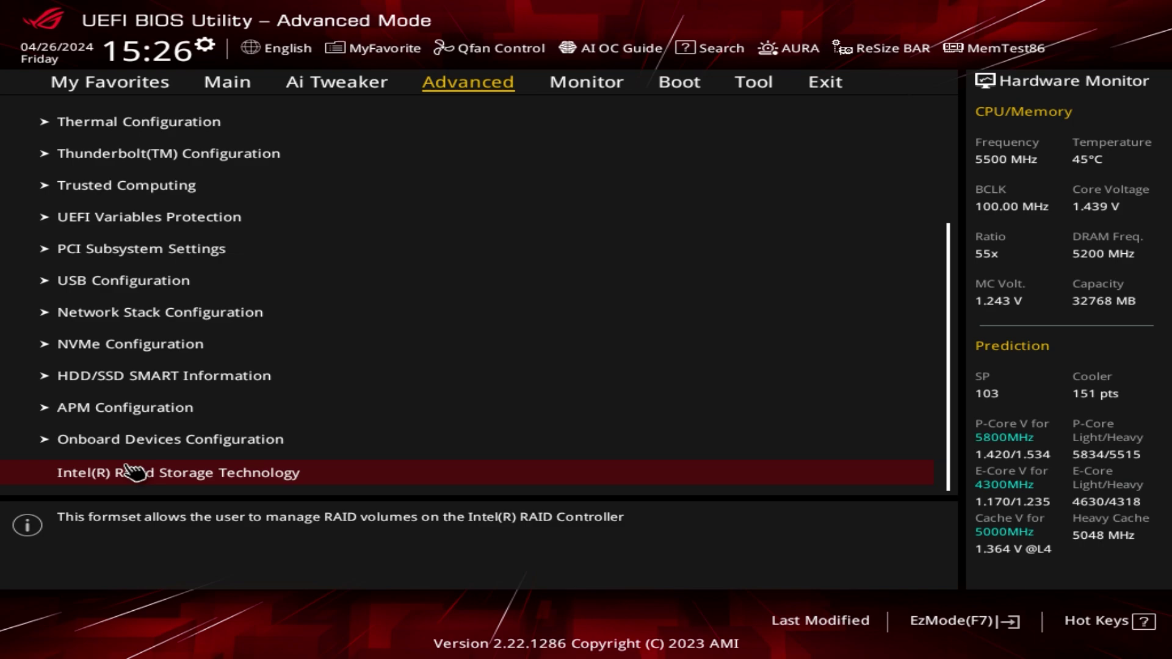
click(161, 415)
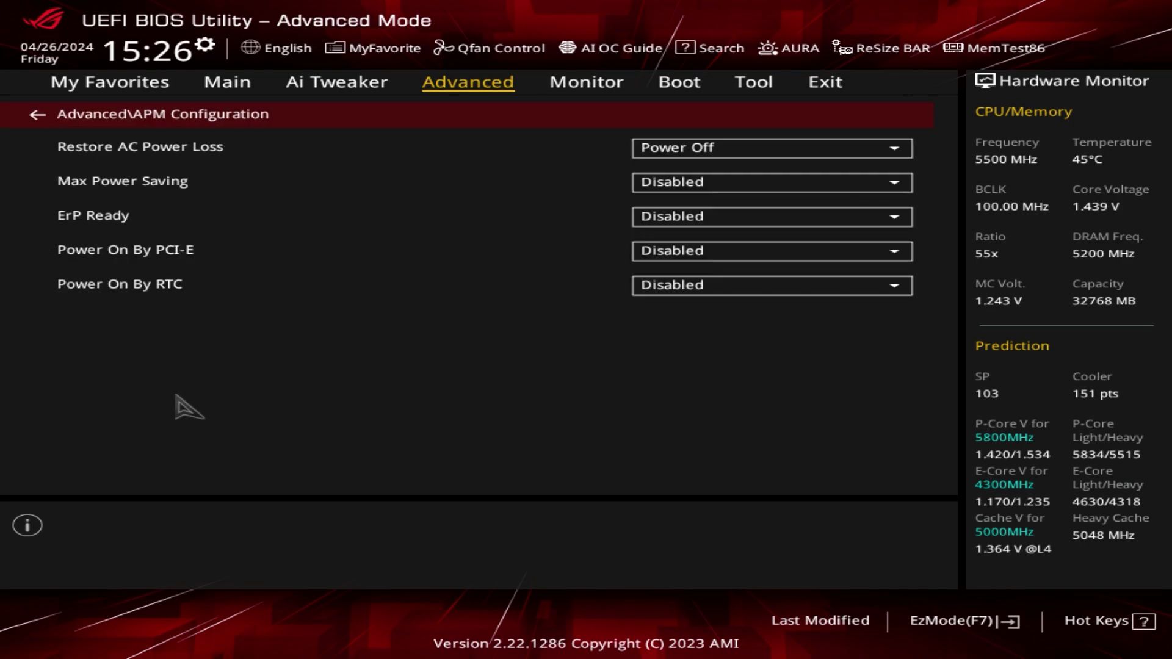
key(Escape)
scroll(196, 437, down, 2)
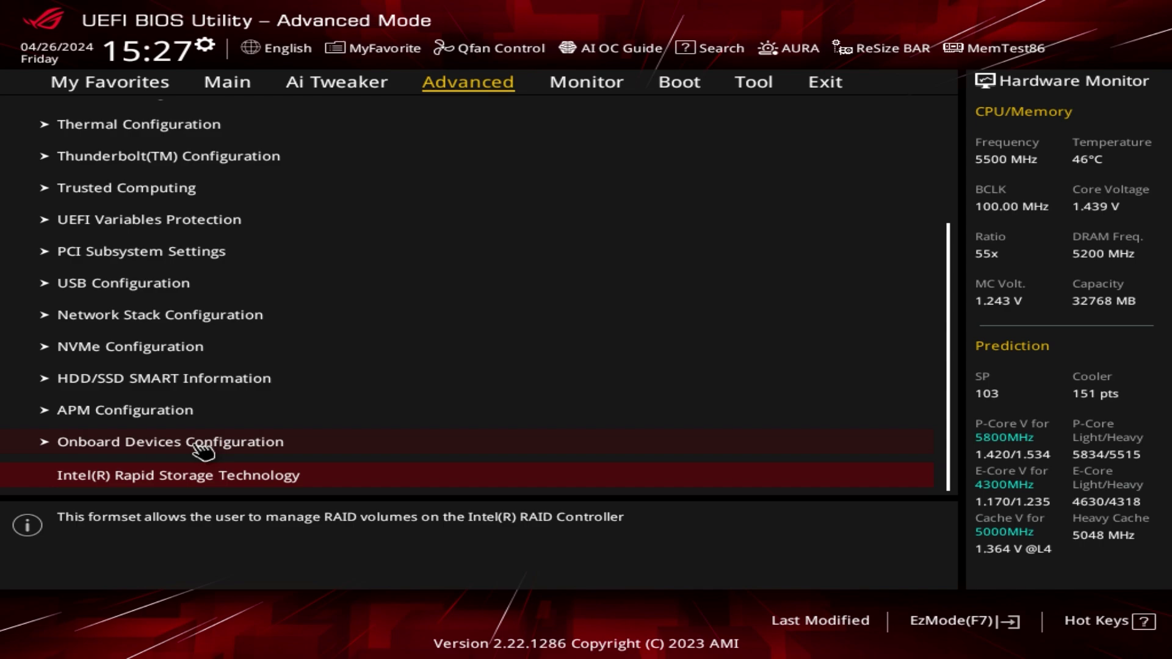
click(199, 446)
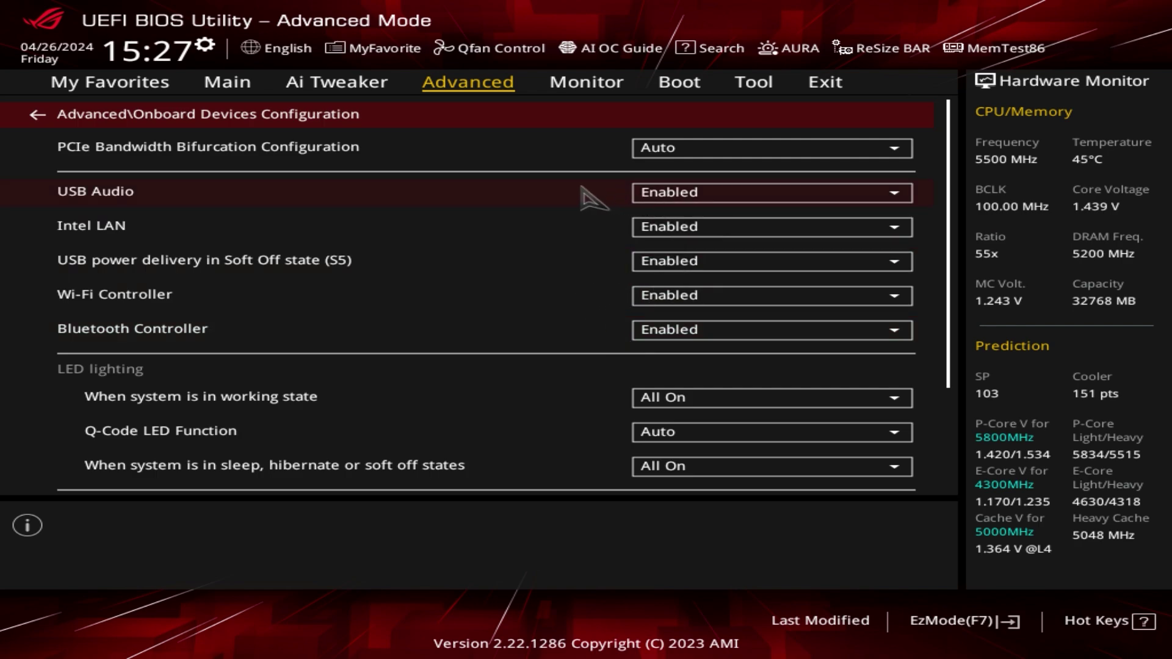
scroll(462, 250, down, 5)
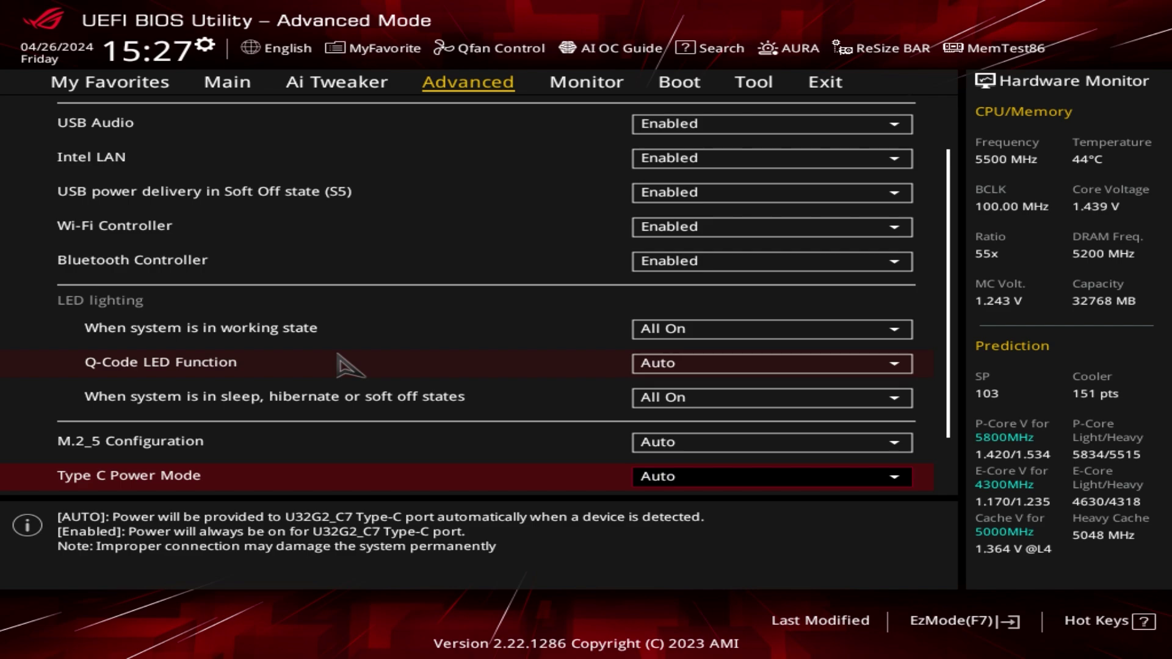
click(661, 371)
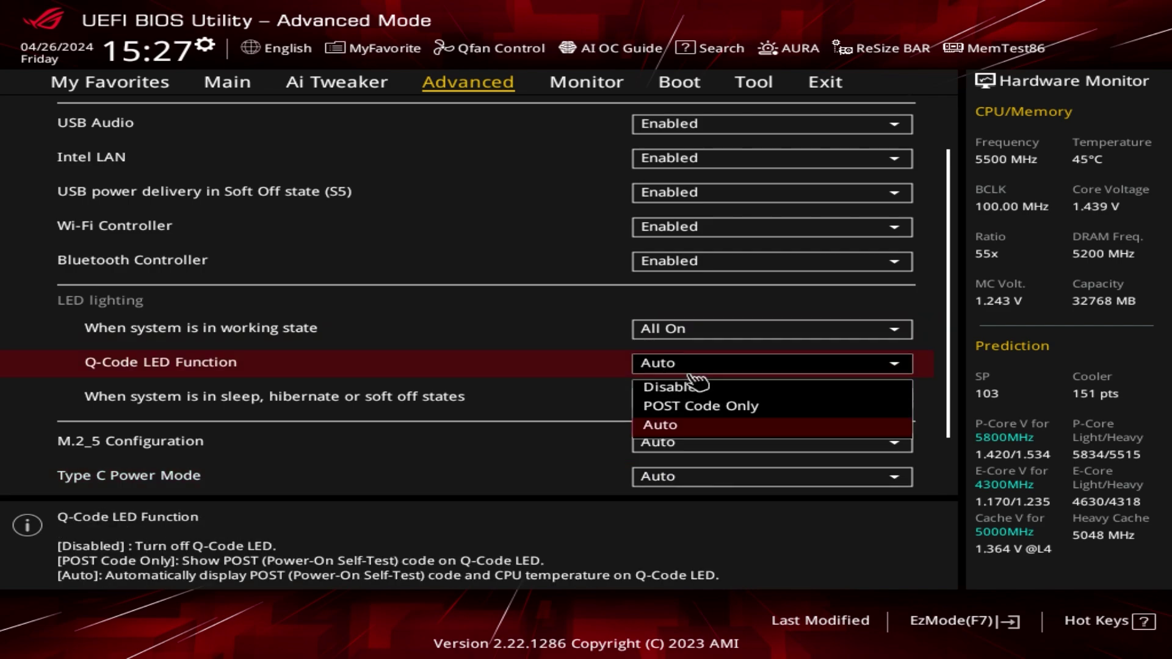
click(681, 423)
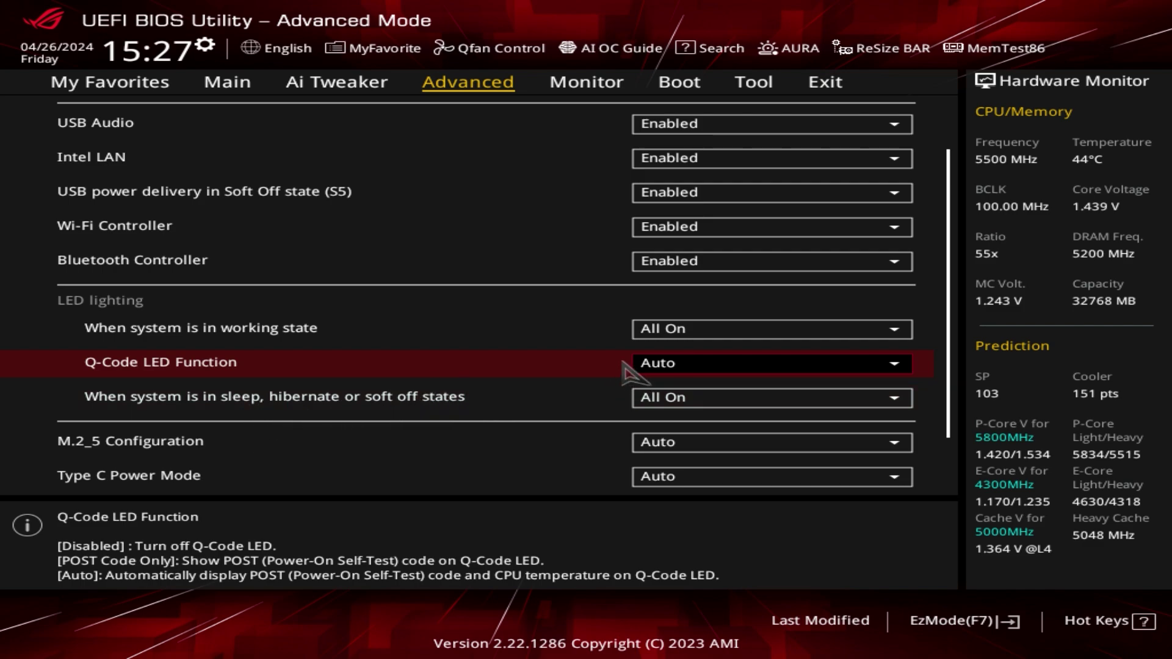
click(693, 397)
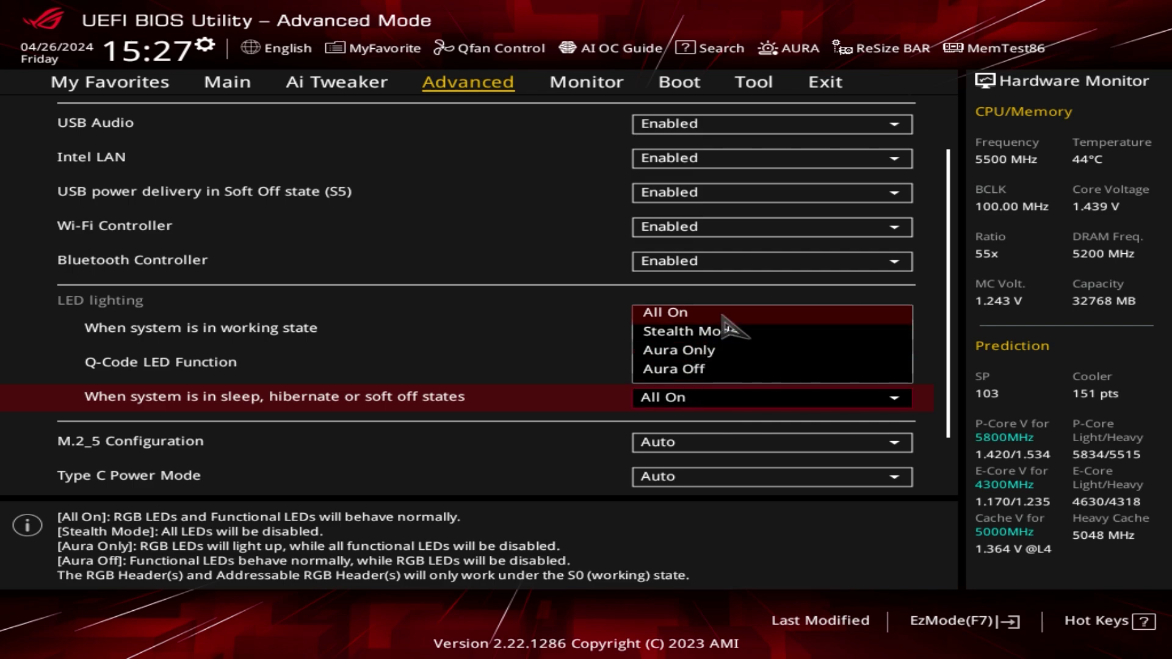
click(543, 318)
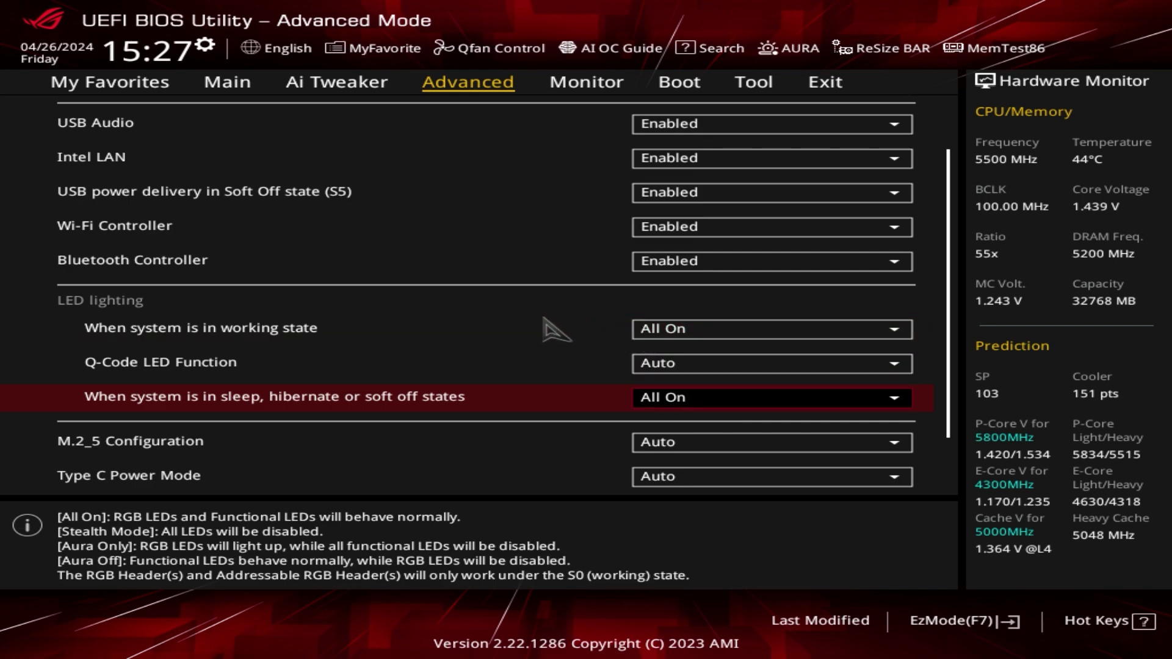
key(Down)
key(Down)
key(Down)
key(Down)
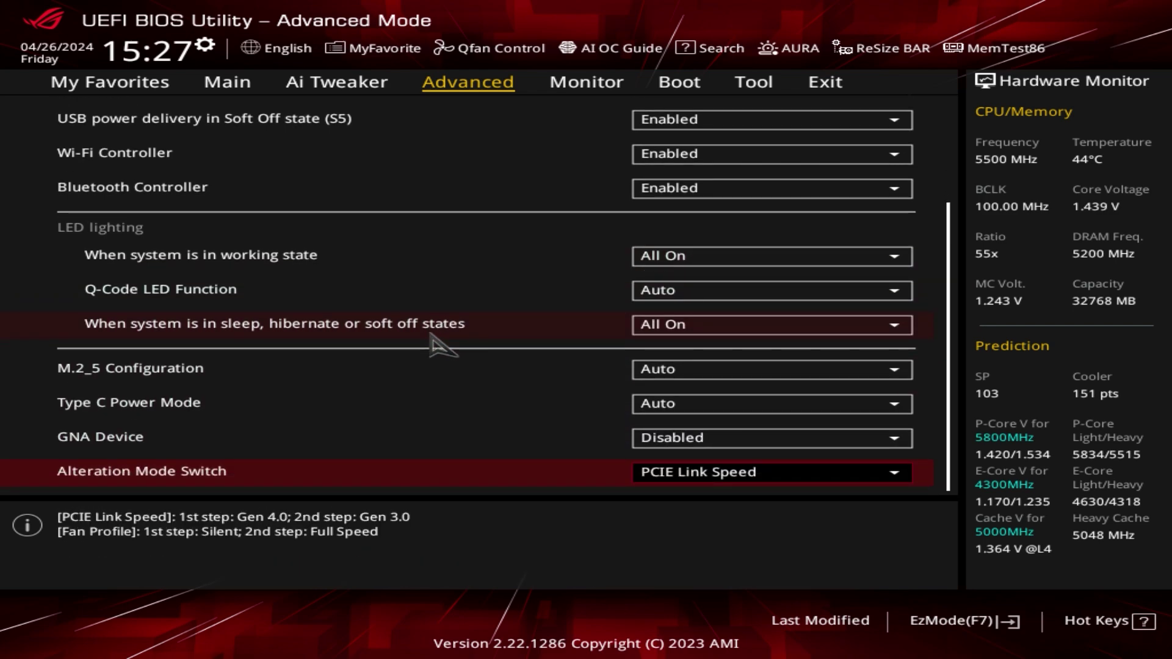
Step: Leave M.2_5 and Type C Power Mode at Auto and Alteration Mode Switch at PCIE Link Speed
click(702, 370)
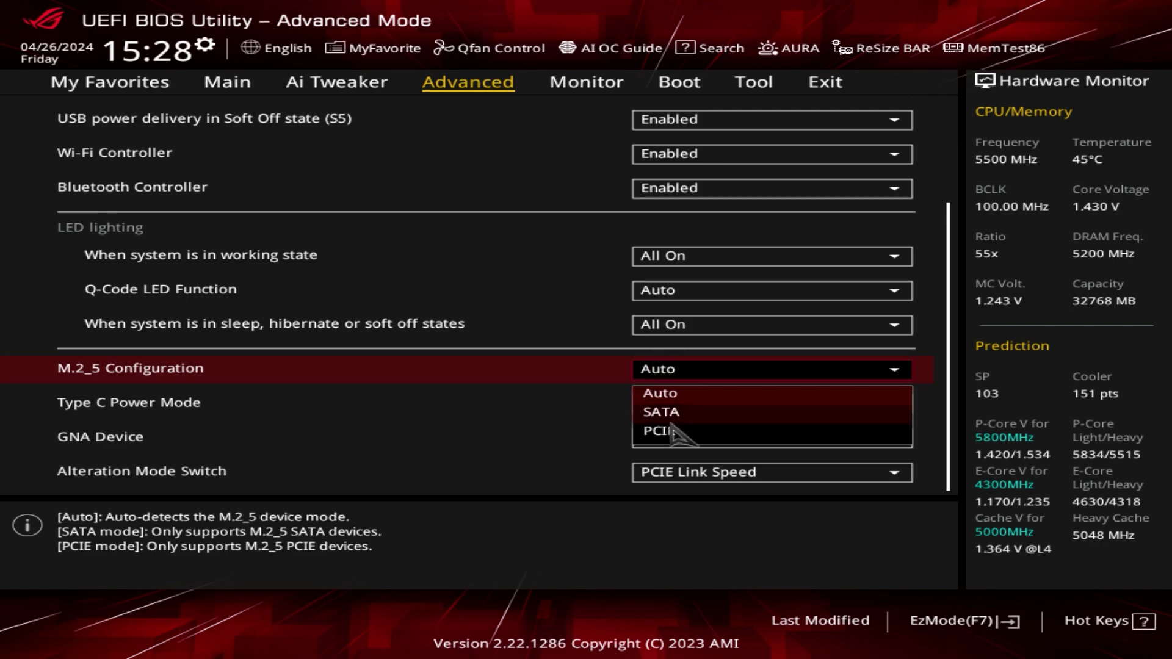
click(561, 390)
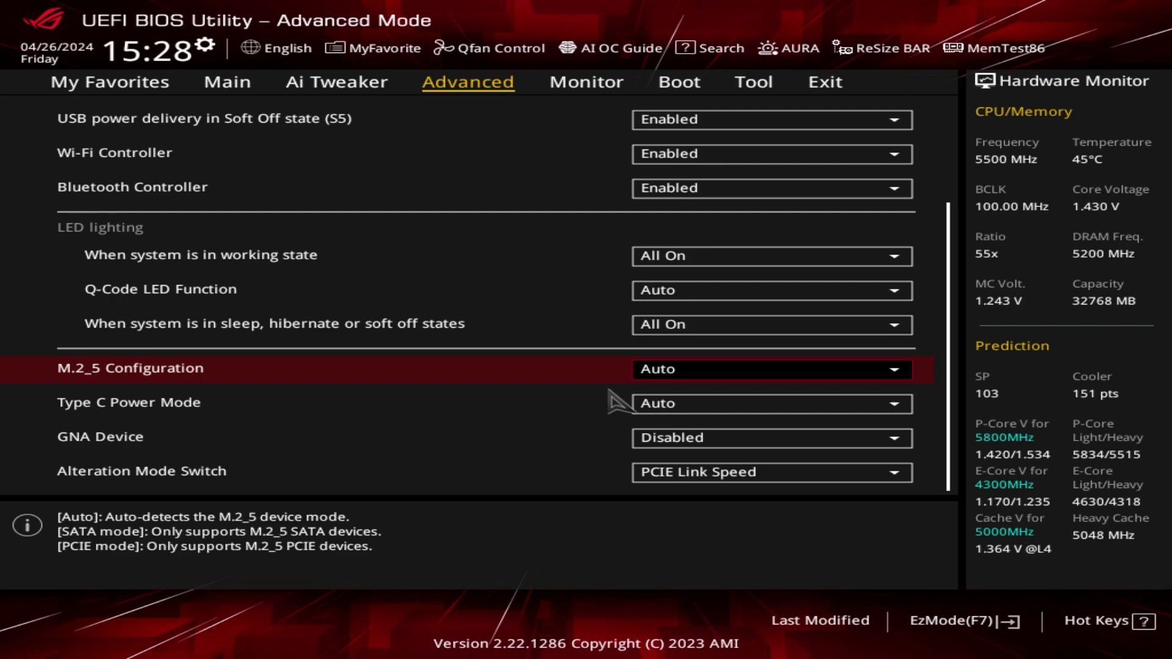
click(673, 408)
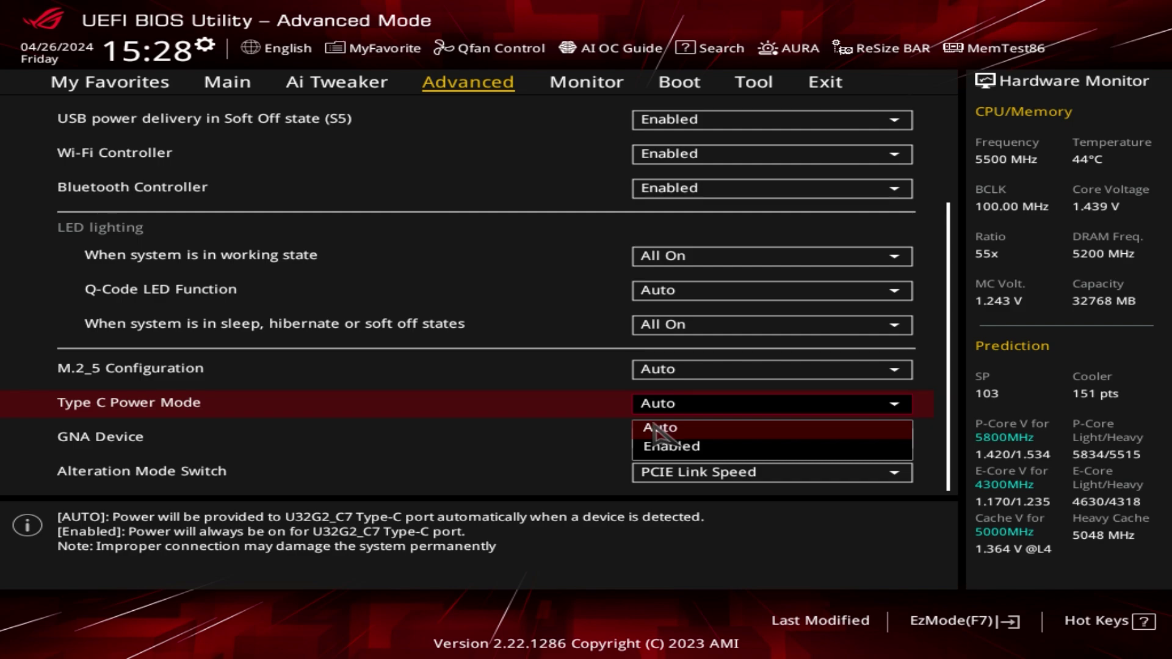
click(701, 411)
key(Down)
key(Down)
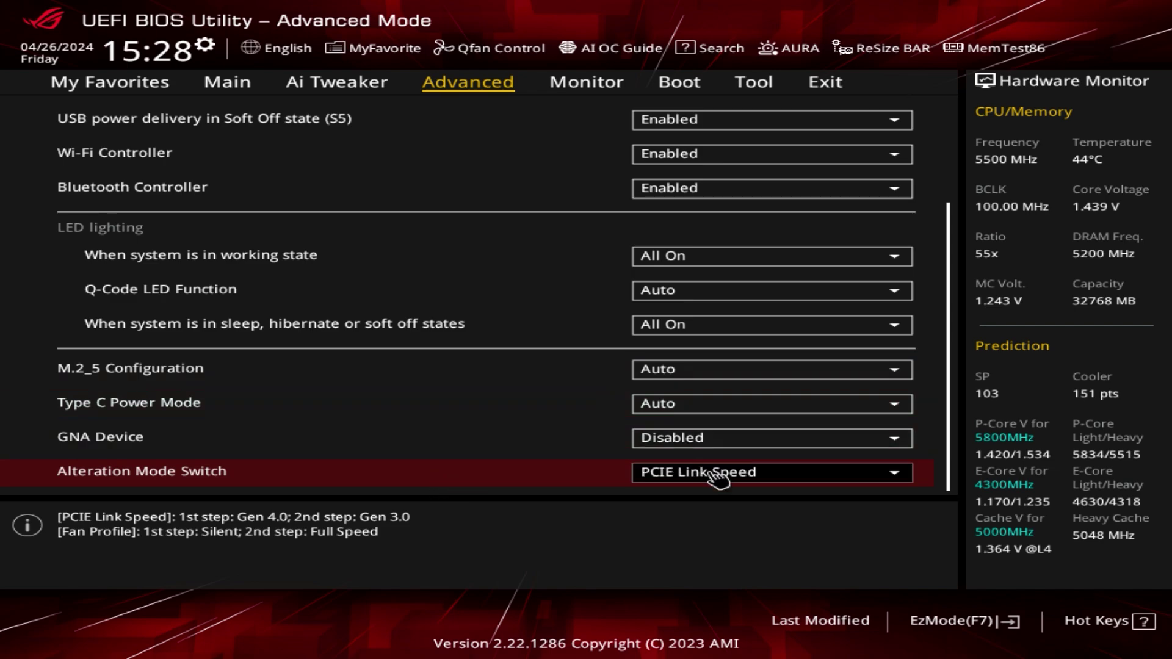
click(760, 475)
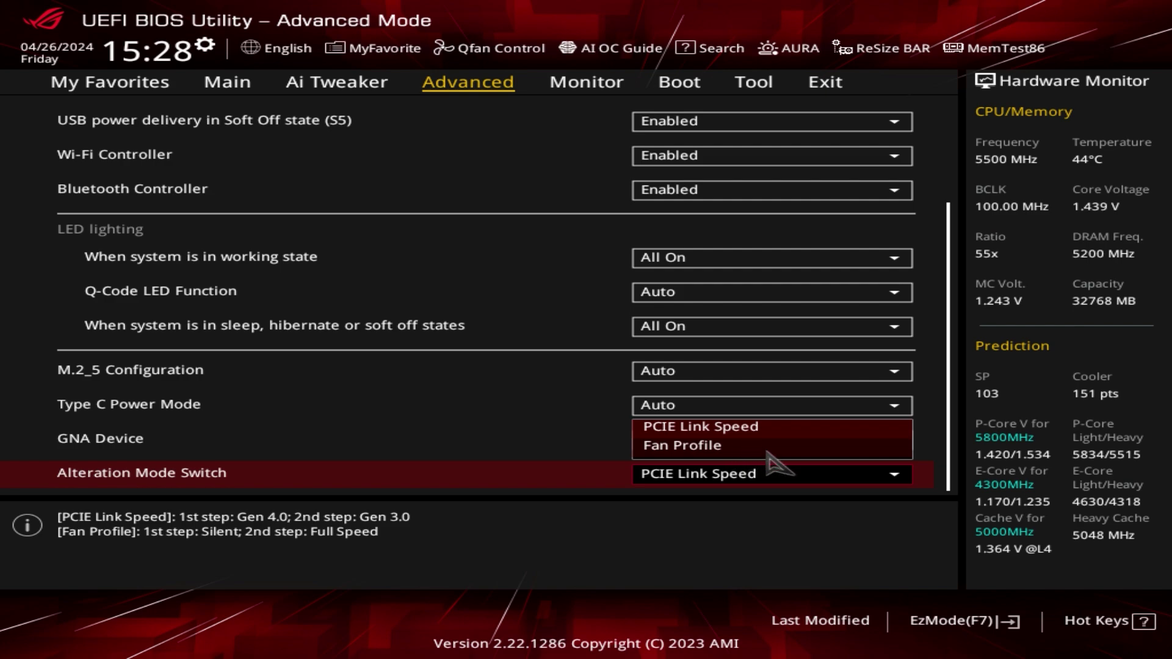
click(763, 515)
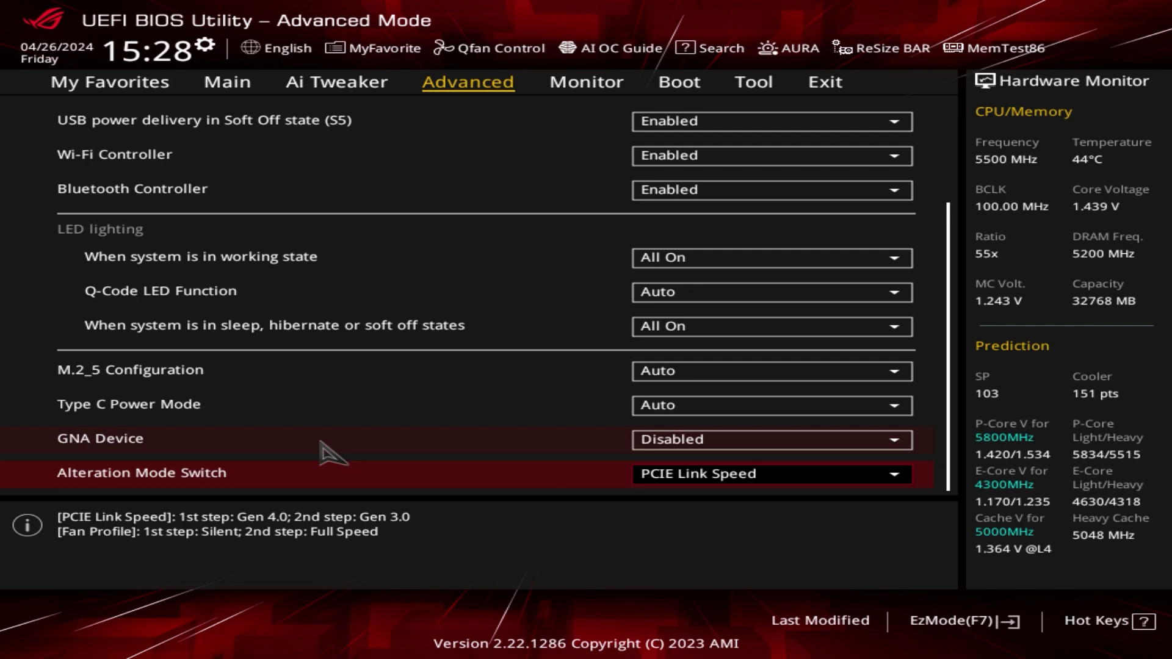
key(Escape)
key(Down)
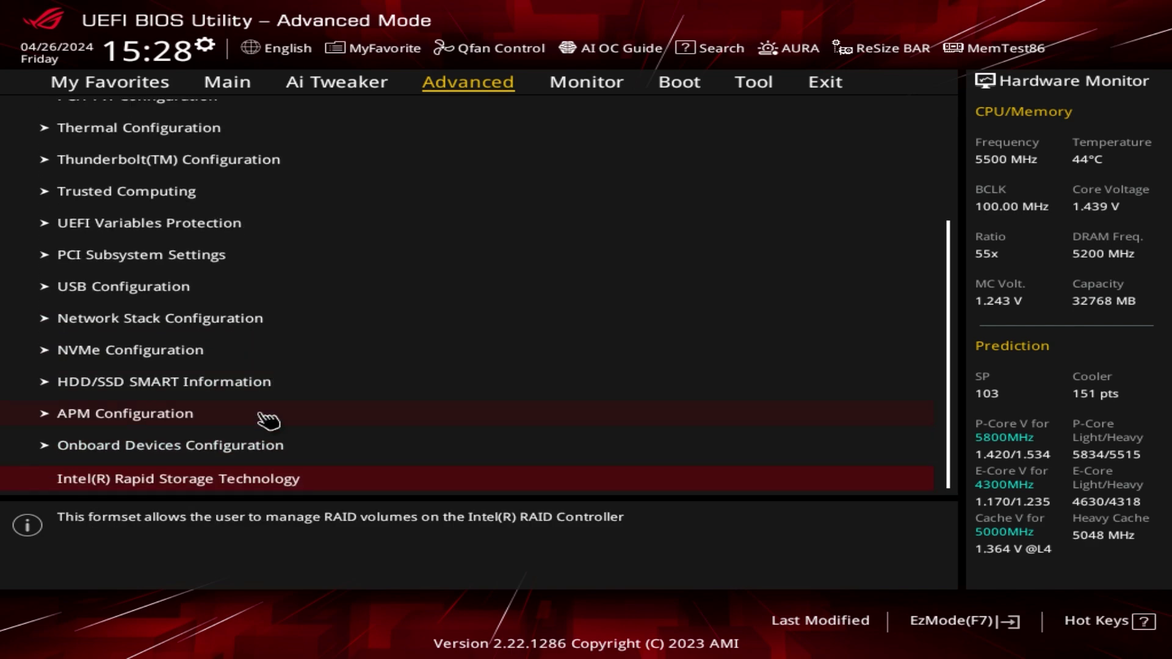
click(232, 473)
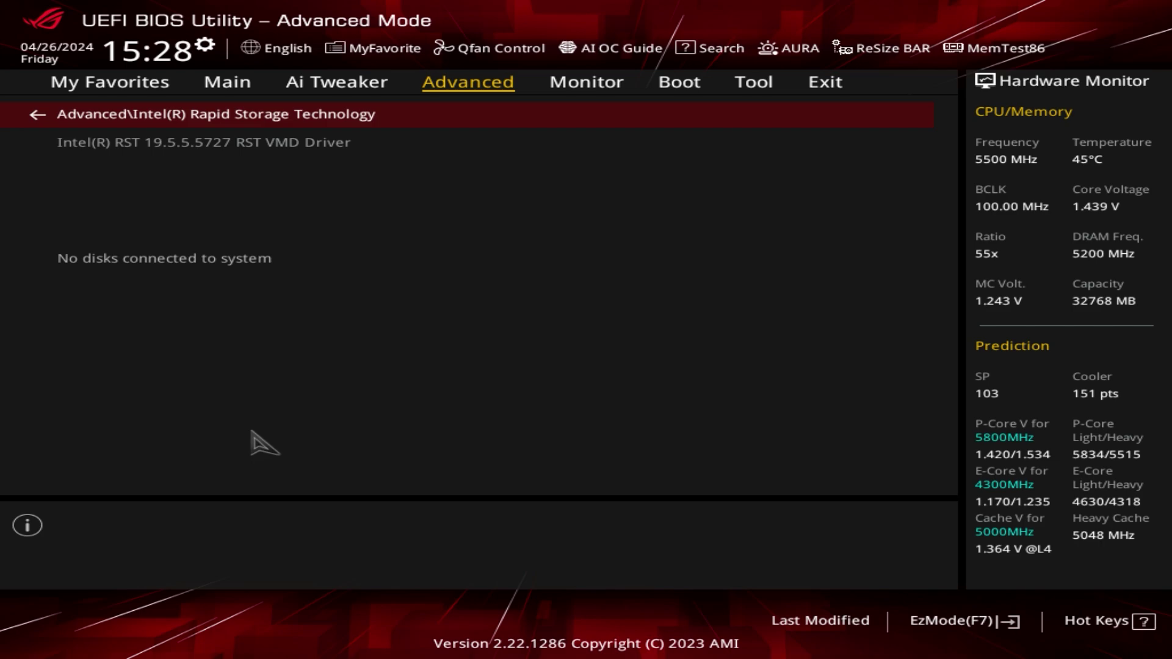
key(Escape)
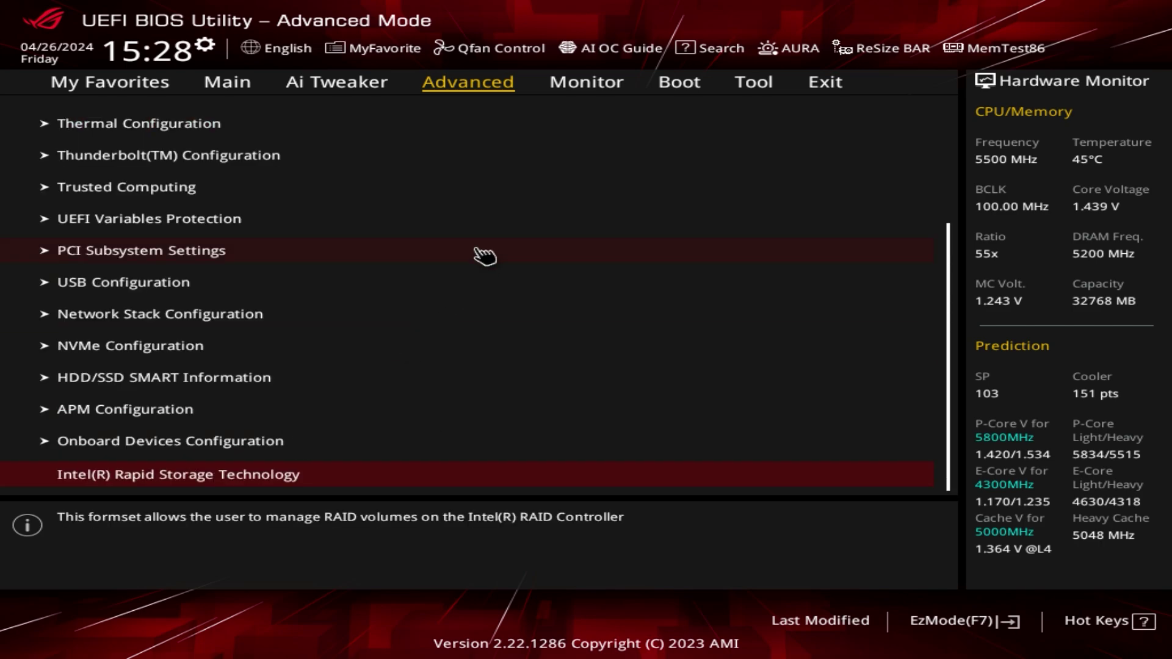
key(Up)
key(Up)
key(Up)
key(Up)
key(Up)
key(Up)
key(Up)
key(Up)
key(Up)
key(Up)
key(Up)
key(Up)
key(Up)
key(Up)
key(Up)
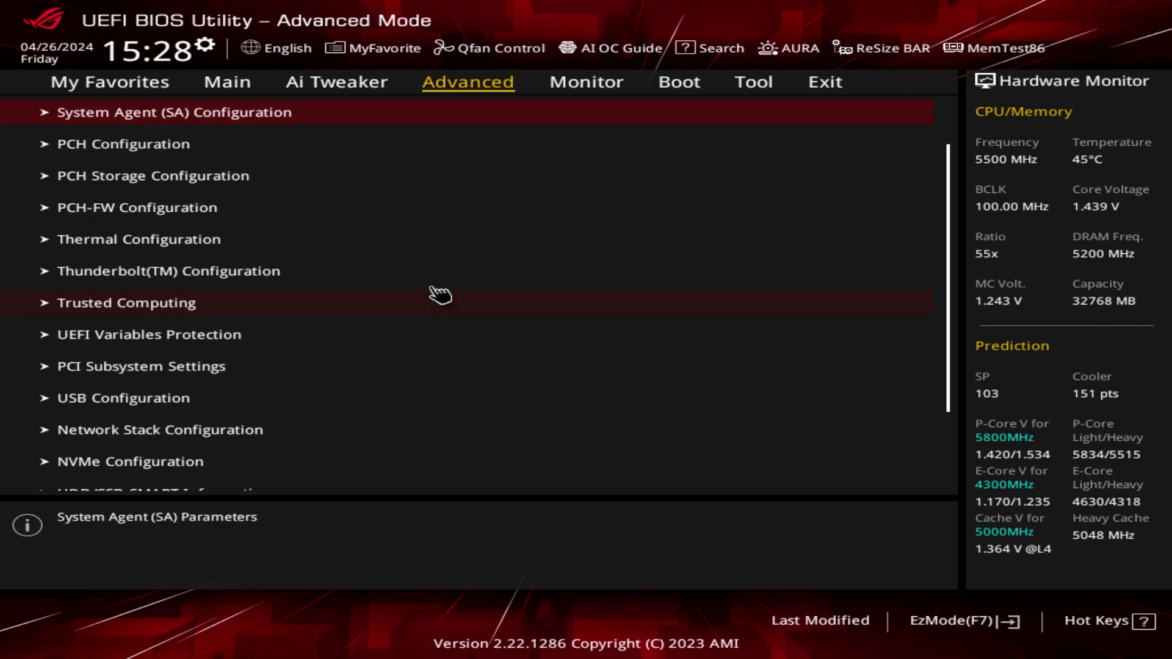
key(Up)
key(Up)
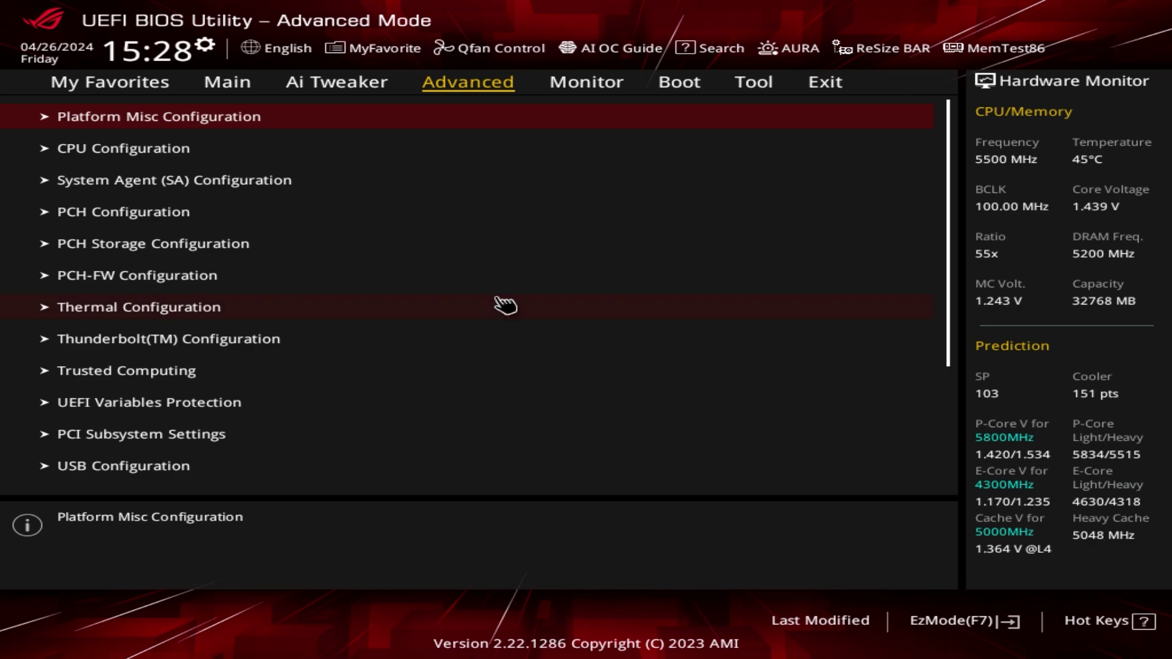
Step: On the Monitor tab, review the temperature, fan speed and voltage readings
click(571, 81)
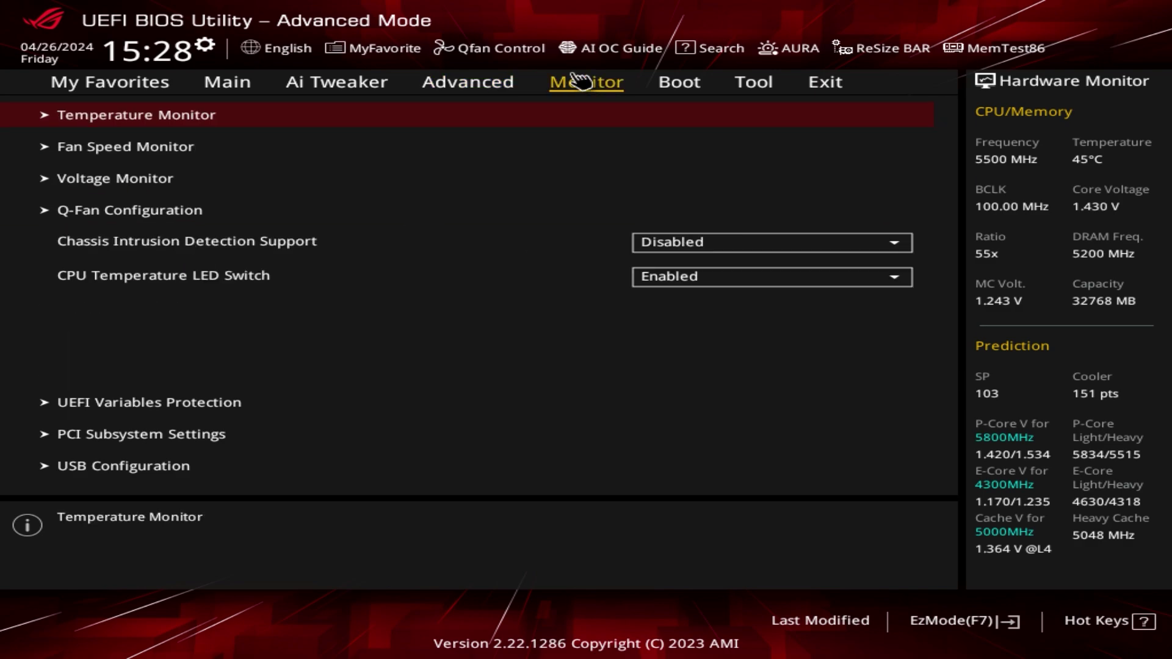
click(202, 117)
scroll(340, 208, down, 5)
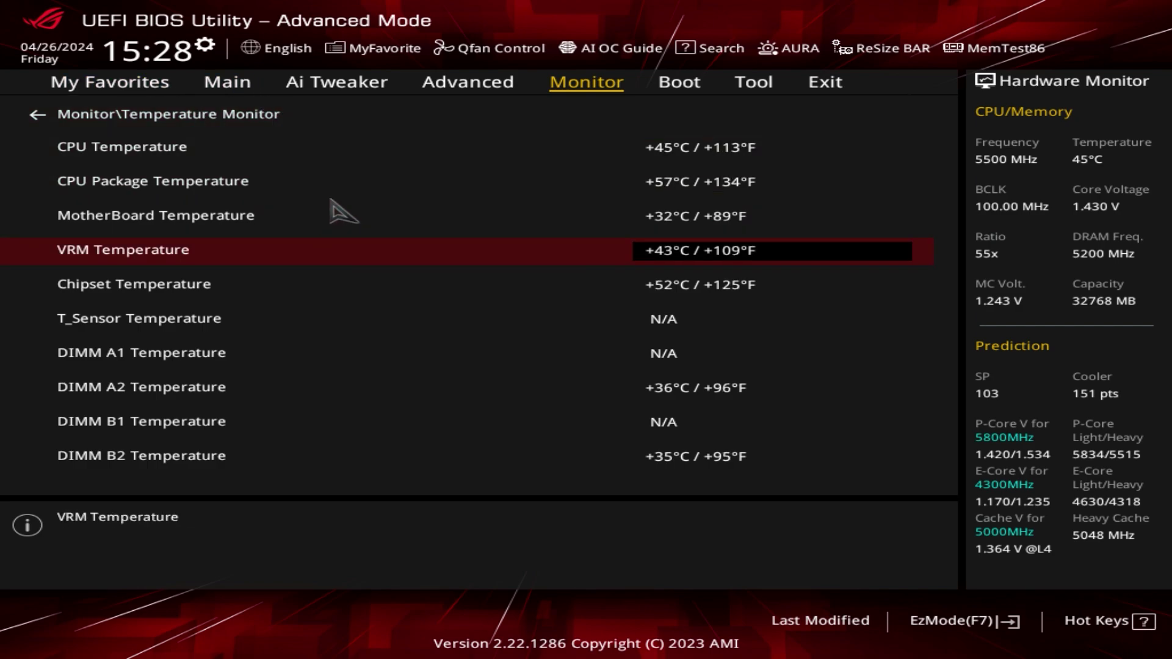
scroll(390, 221, up, 3)
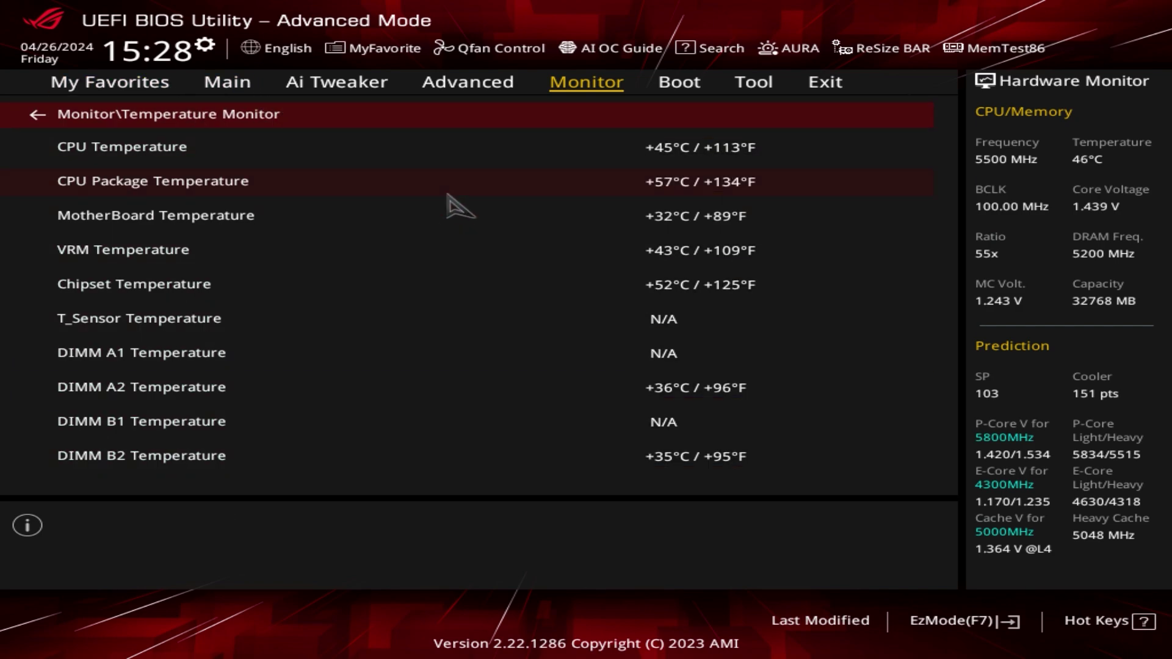
key(Escape)
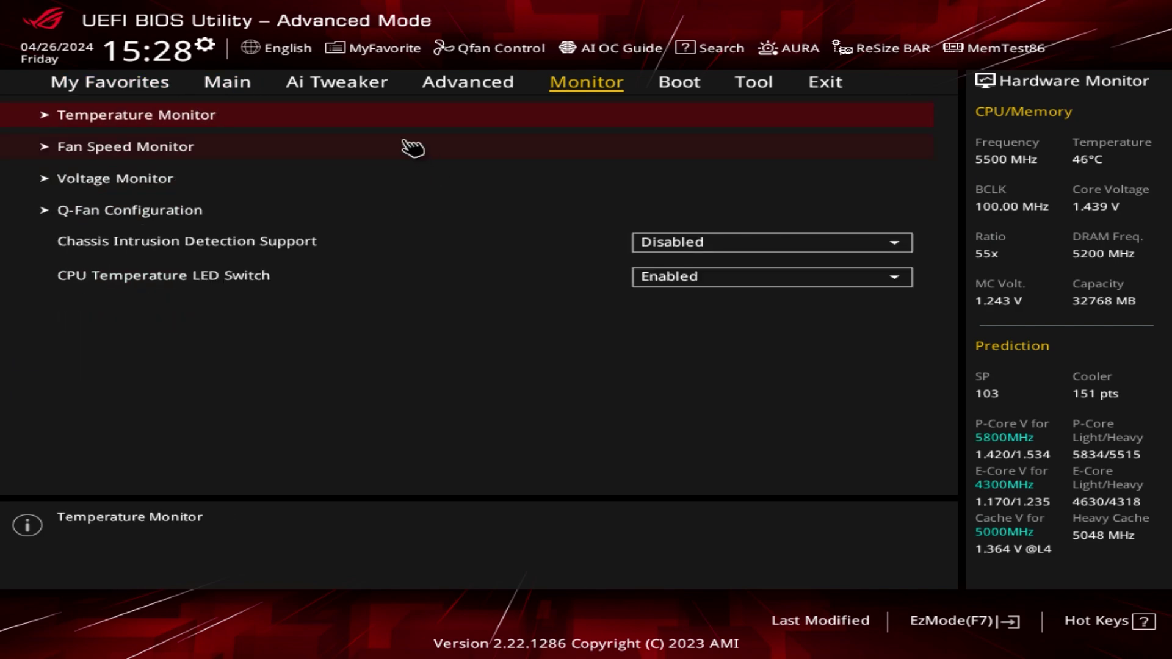
click(167, 145)
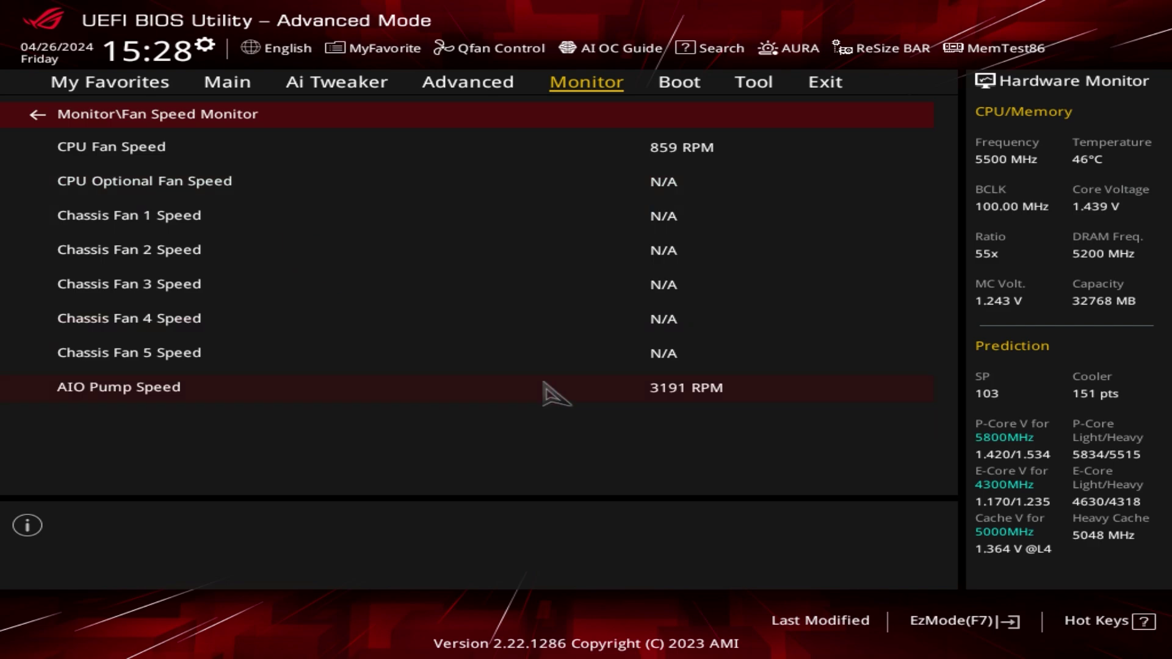
key(Escape)
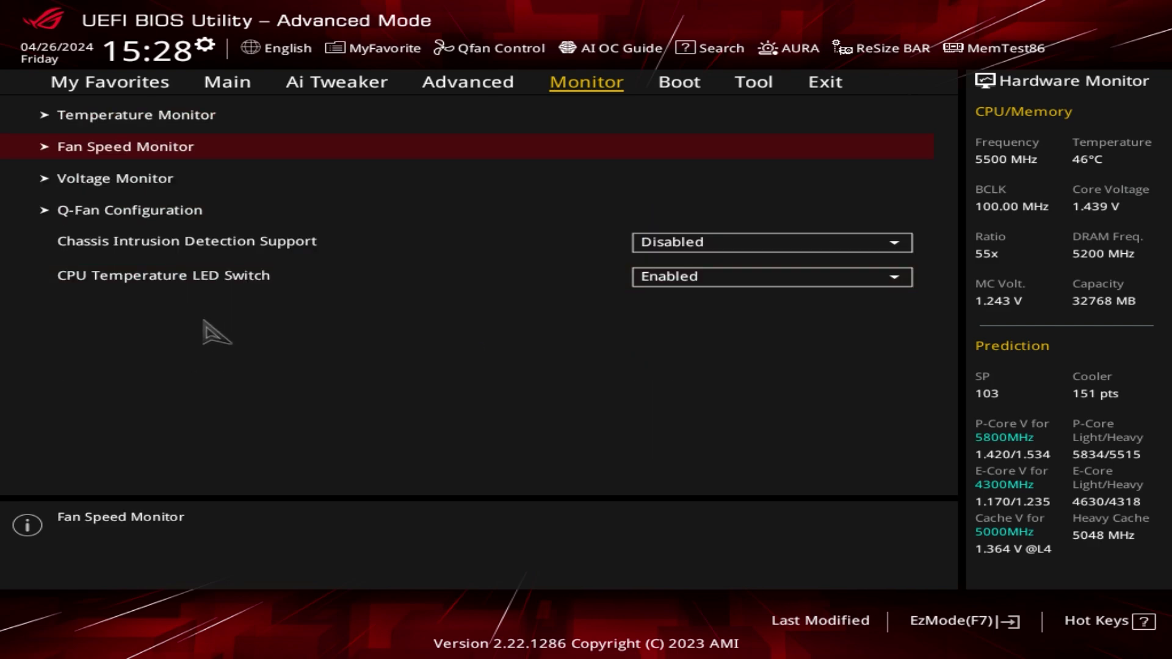
click(137, 181)
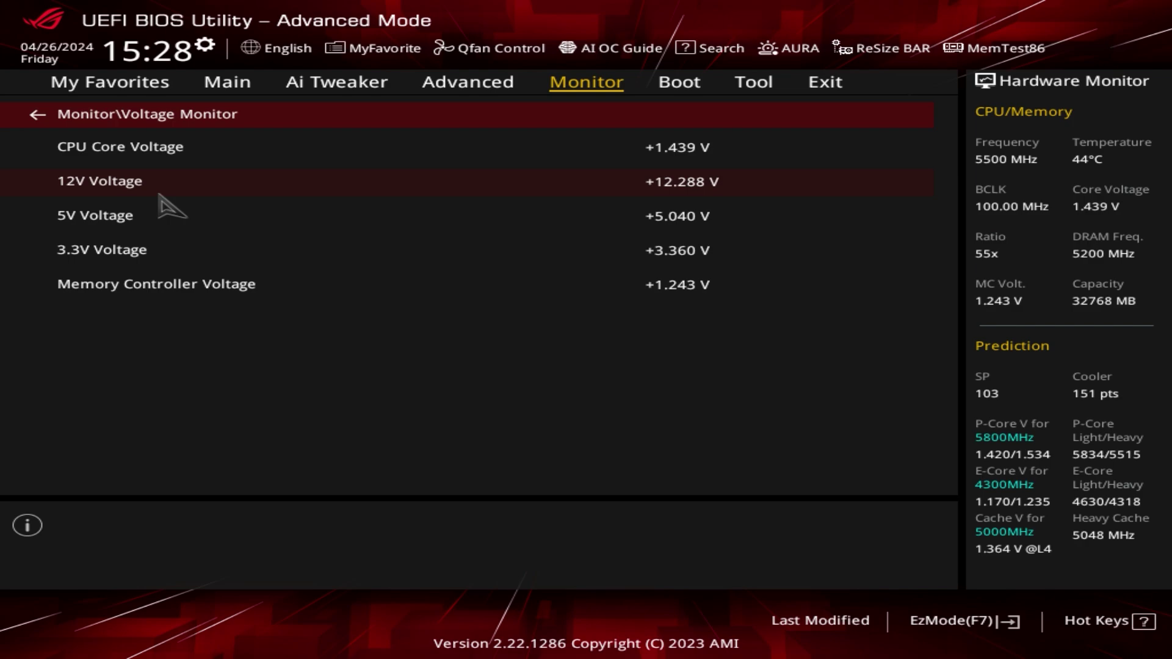
key(Escape)
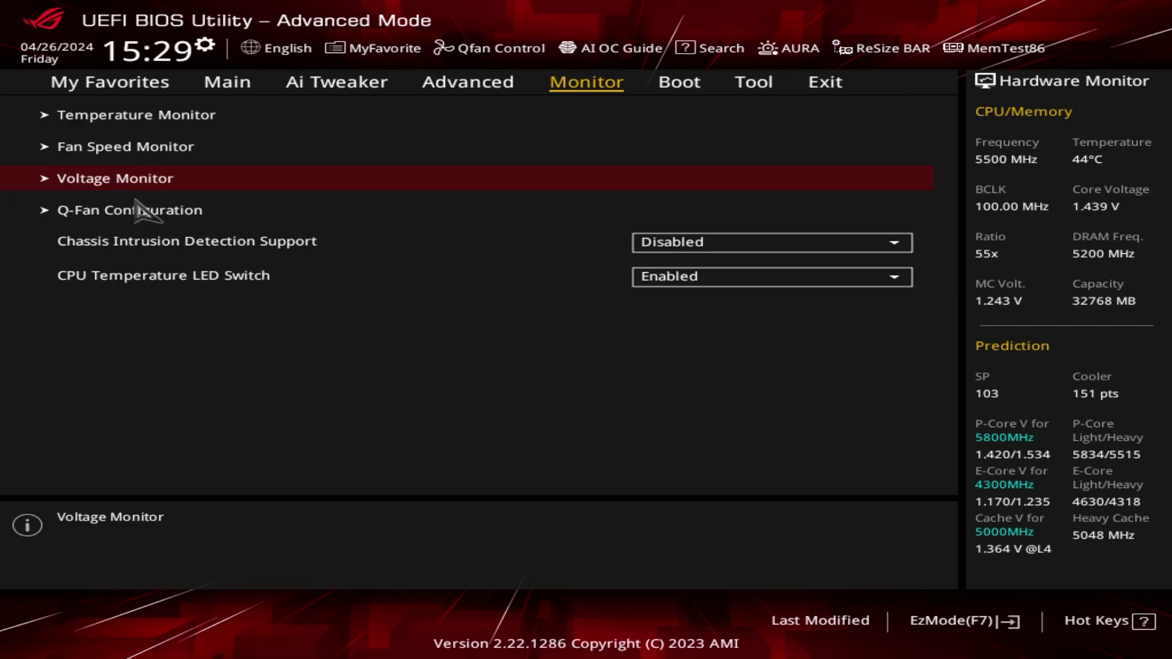
Step: Scroll through Q-Fan Configuration's CPU fan and AIO pump settings, leaving CPU Fan Profile at Standard
click(145, 210)
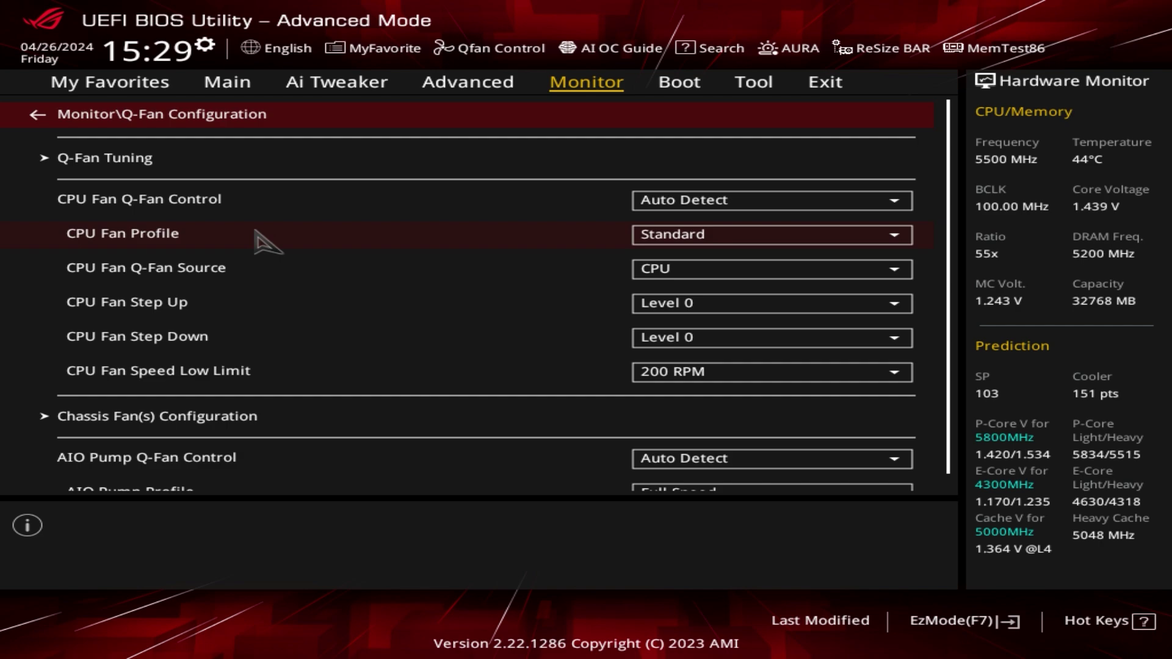
scroll(229, 244, down, 6)
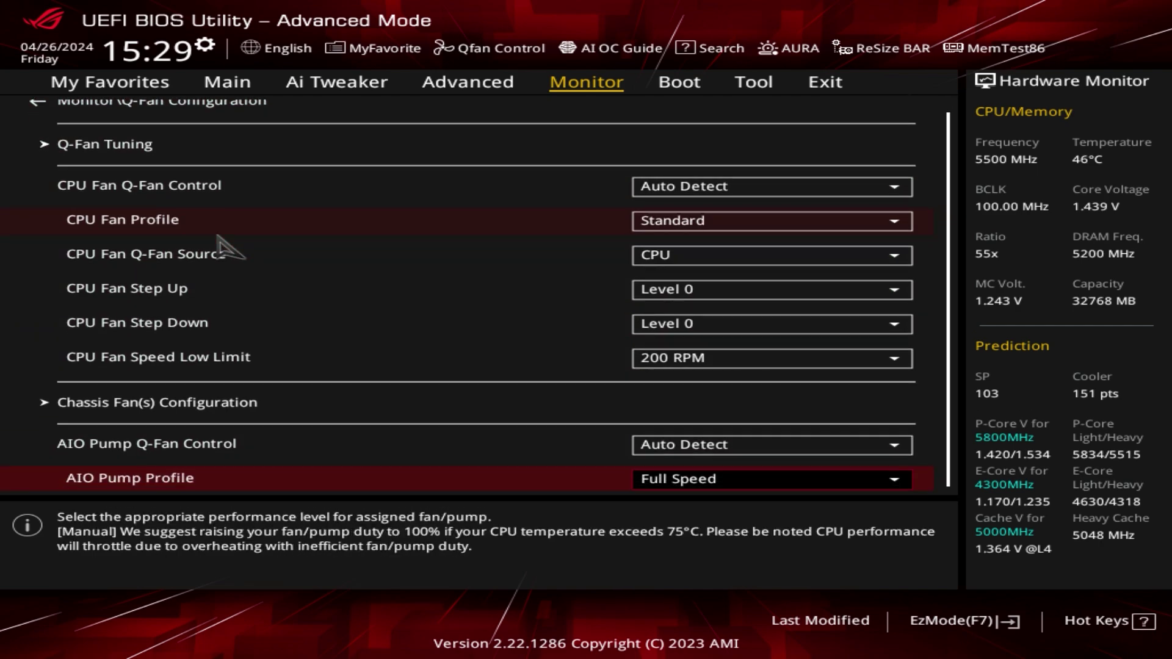
scroll(317, 244, up, 5)
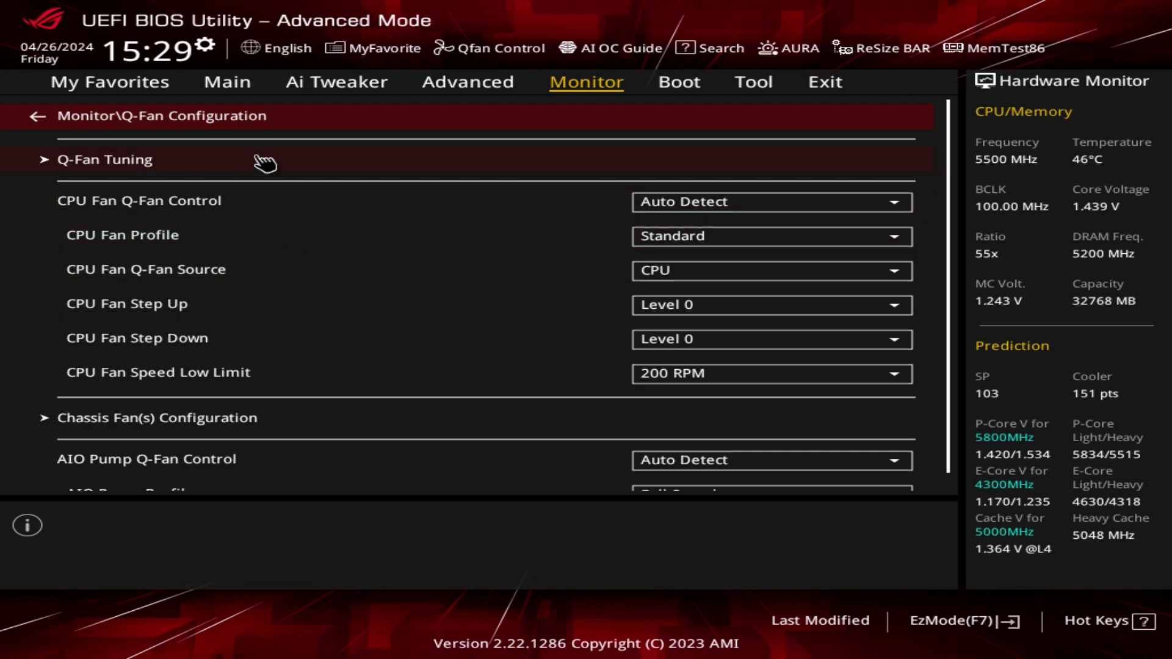
scroll(439, 243, down, 6)
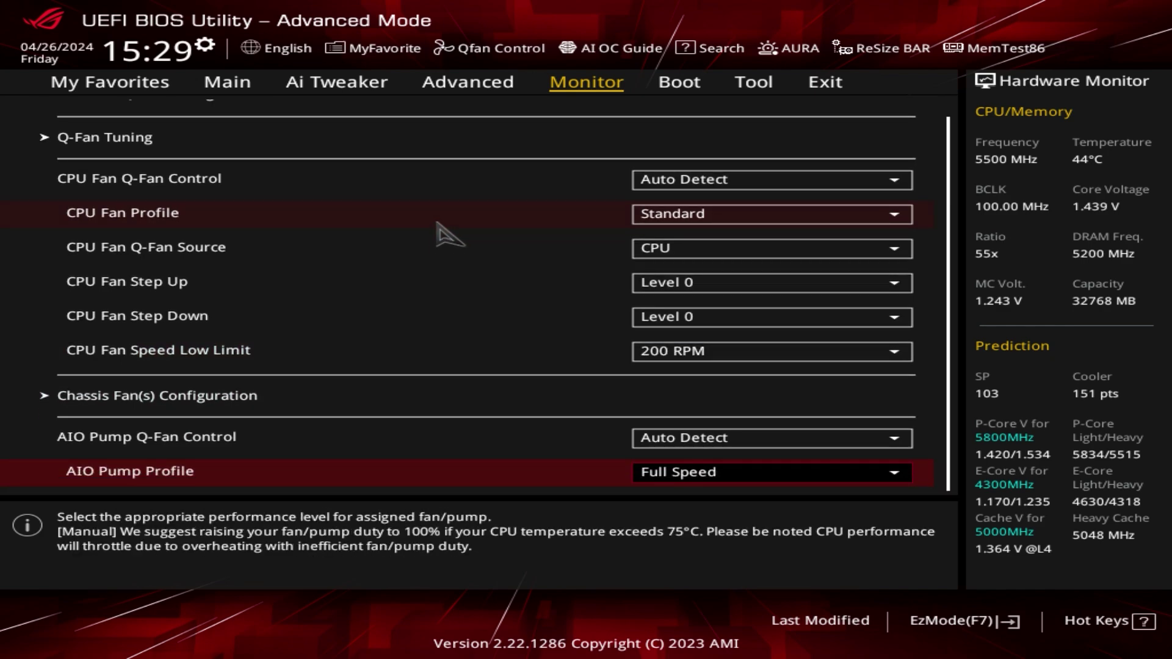
key(Escape)
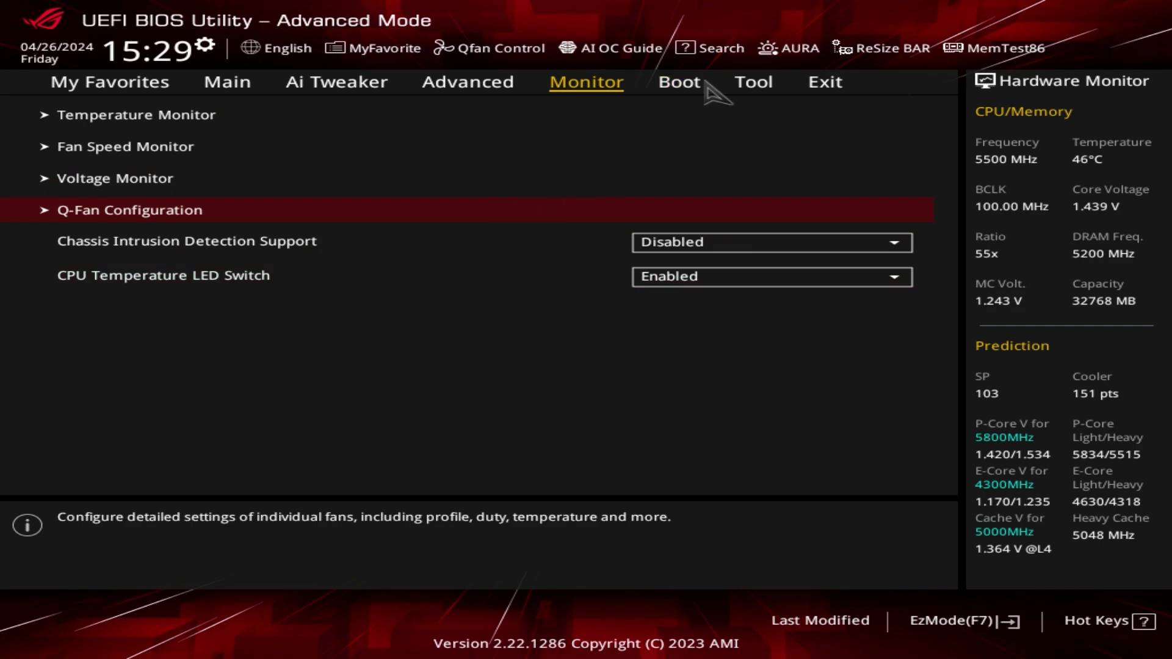
Step: Check the Boot tab's Boot Configuration options such as Fast Boot, then show the Tool tab
click(683, 89)
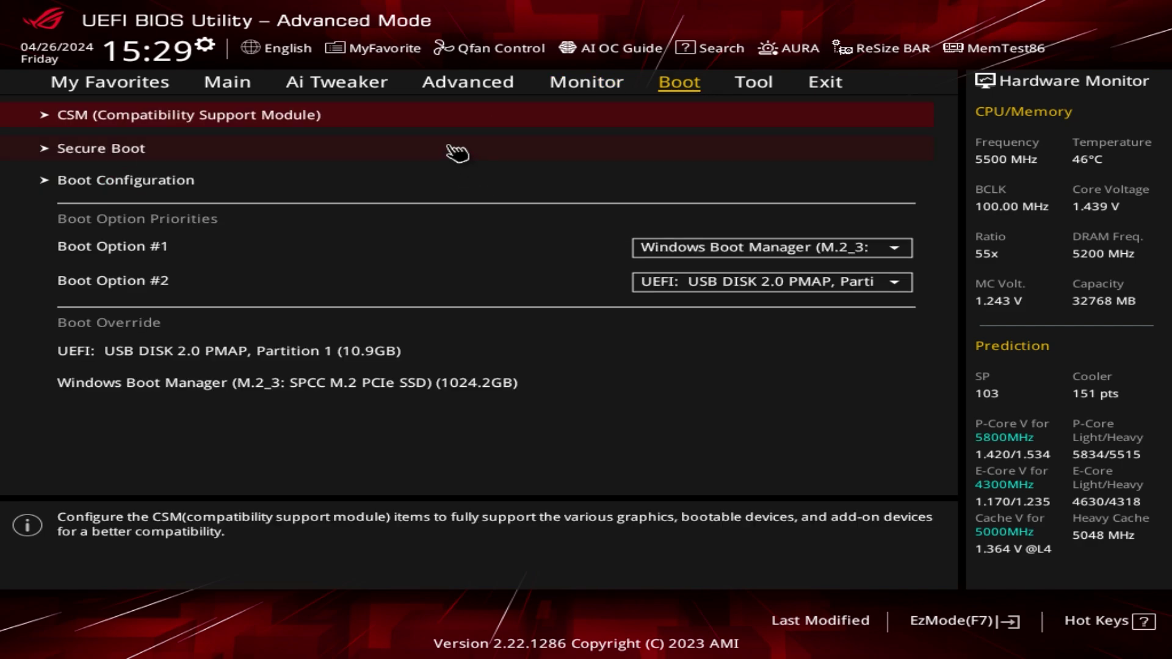
click(420, 180)
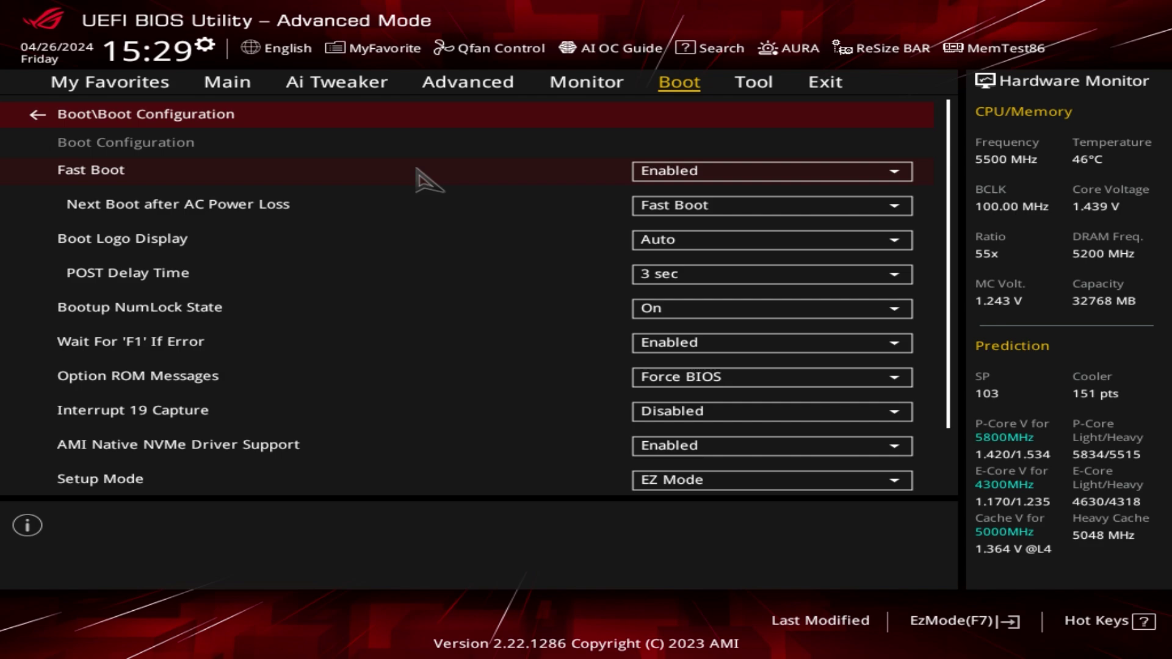
key(Escape)
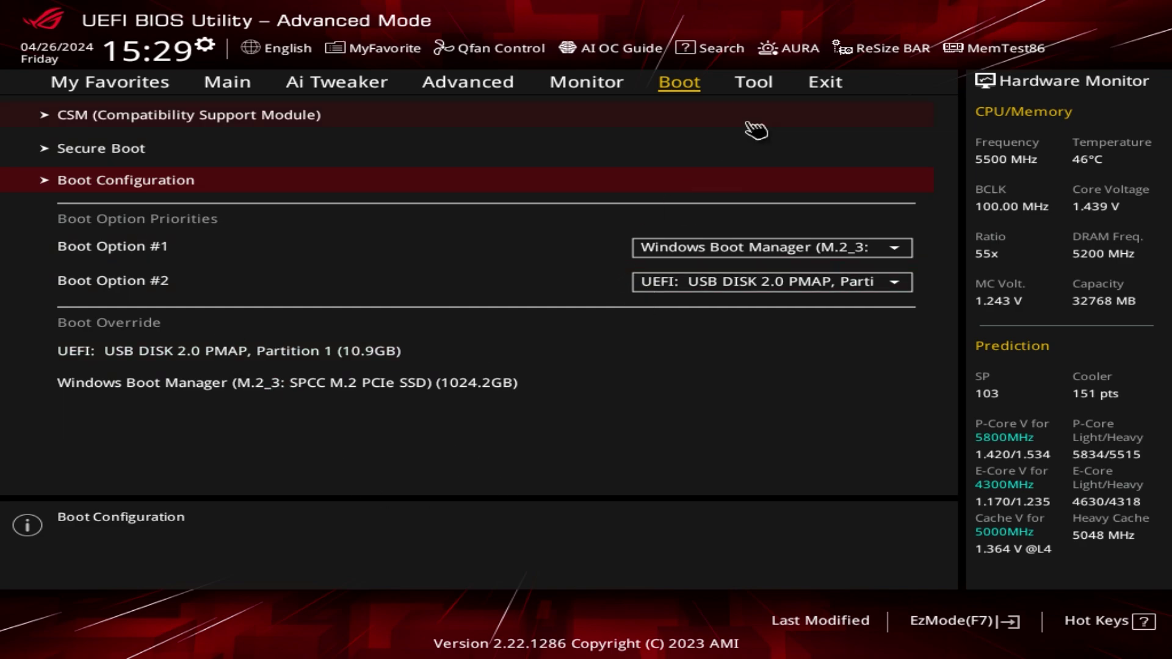
click(763, 84)
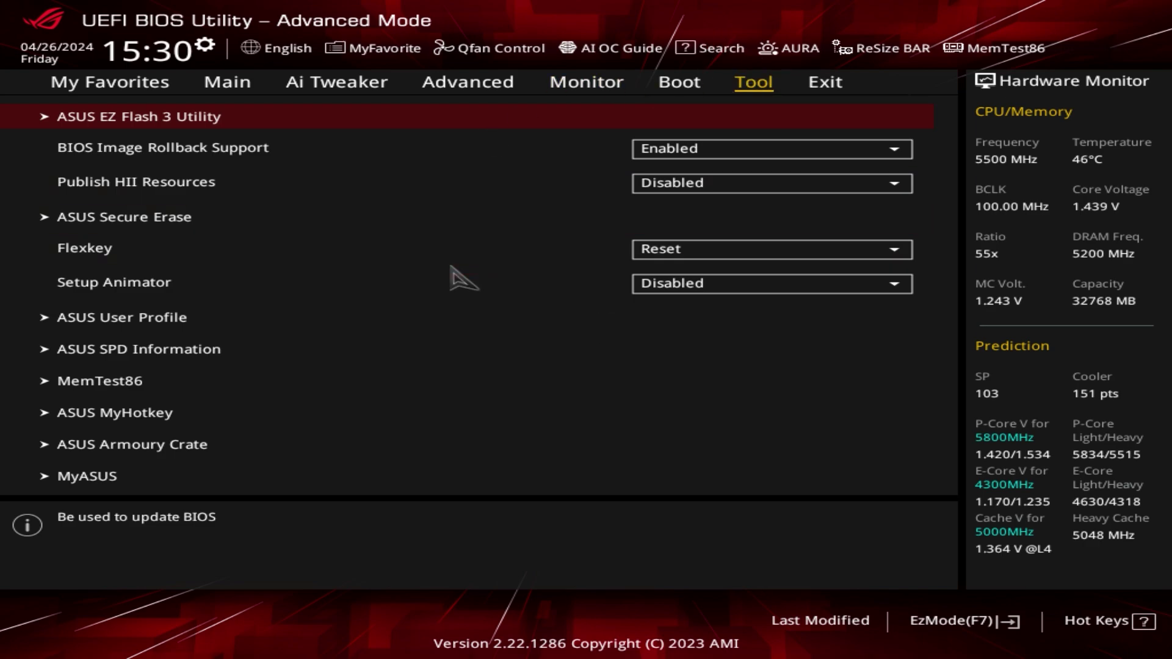
Step: Review the ASUS SPD Information memory details and the MyHotkey settings
click(215, 359)
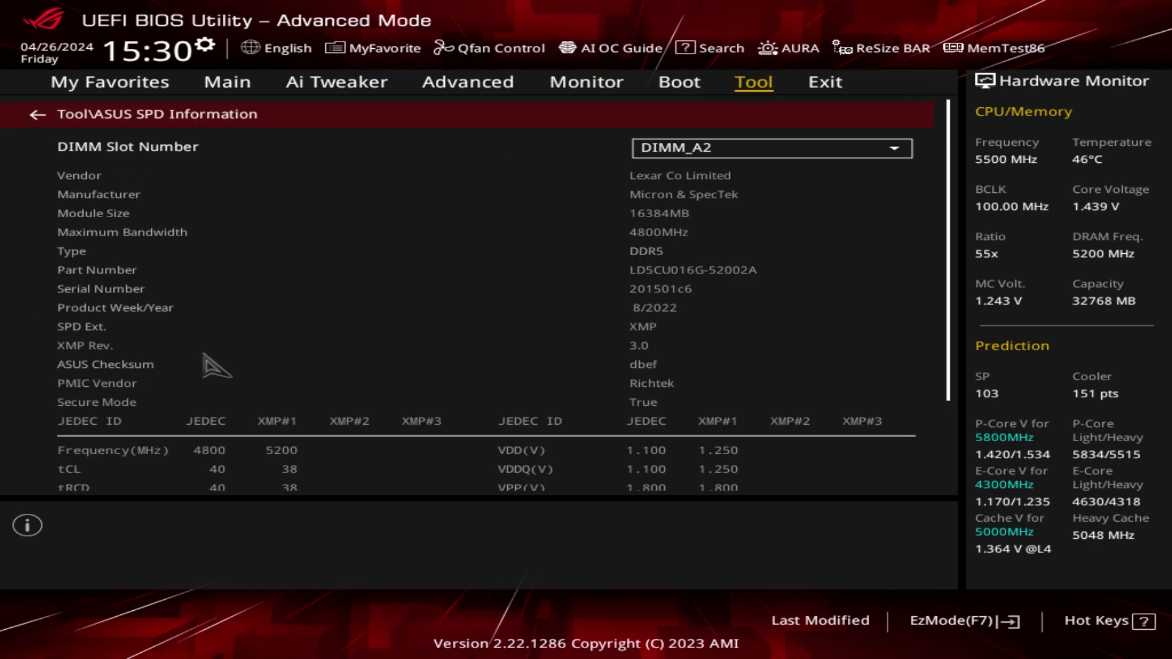
scroll(540, 250, down, 3)
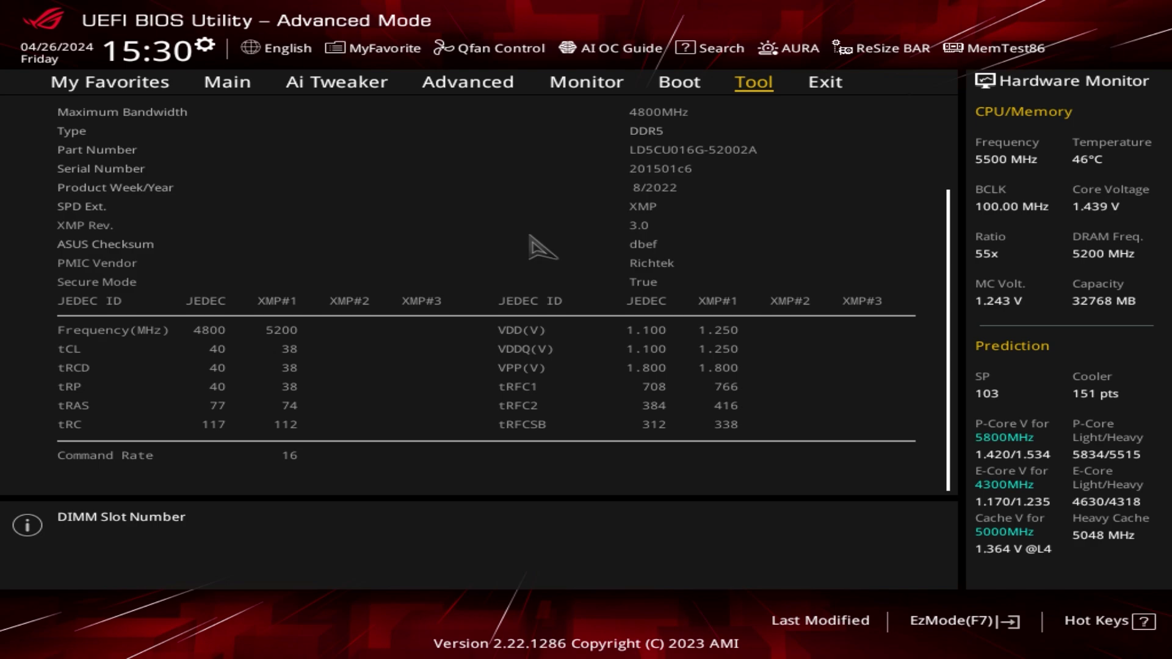
scroll(537, 244, up, 3)
key(Escape)
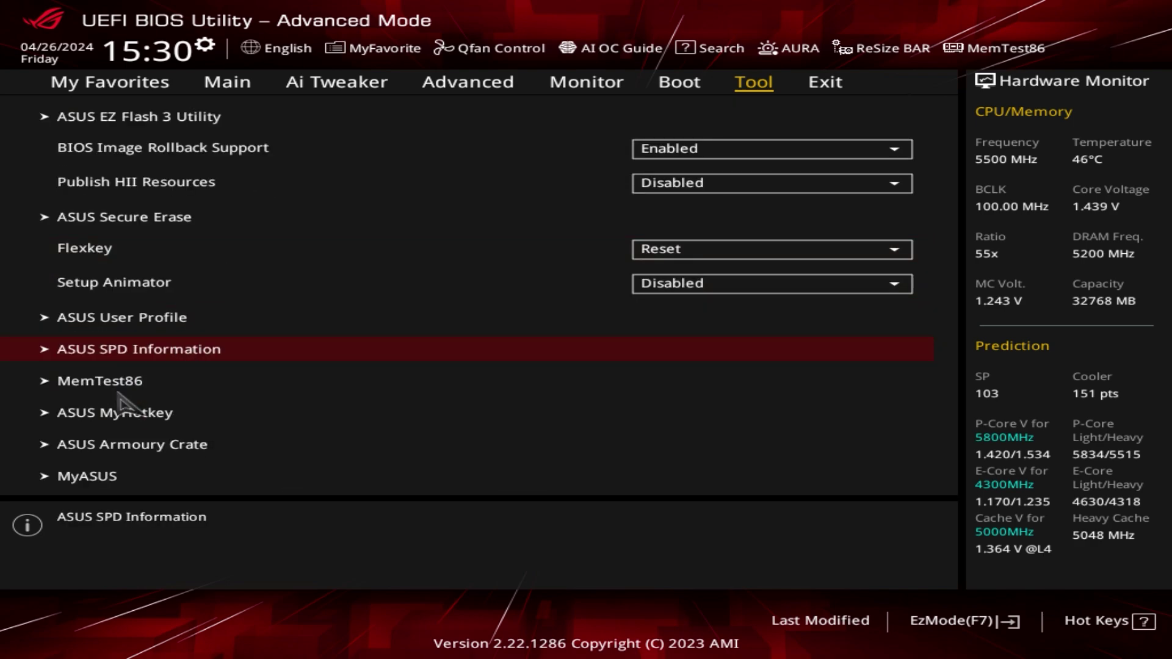
click(121, 412)
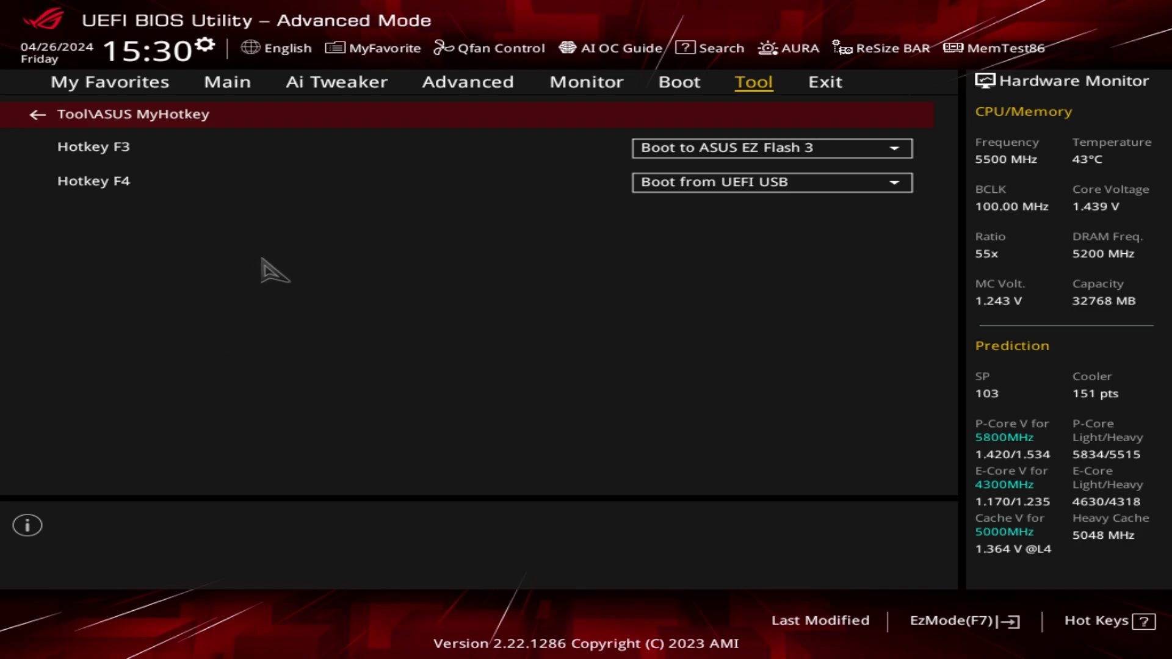
key(Escape)
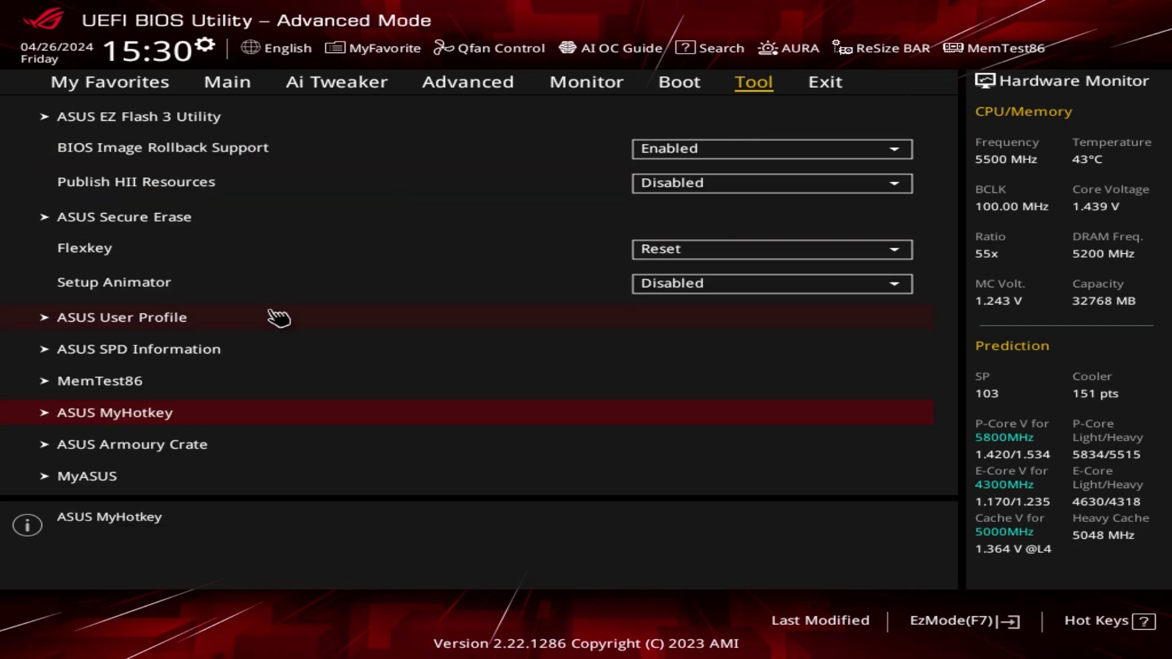
Step: Check the Armoury Crate download option and MyASUS settings unchanged, then show the Exit tab
click(190, 450)
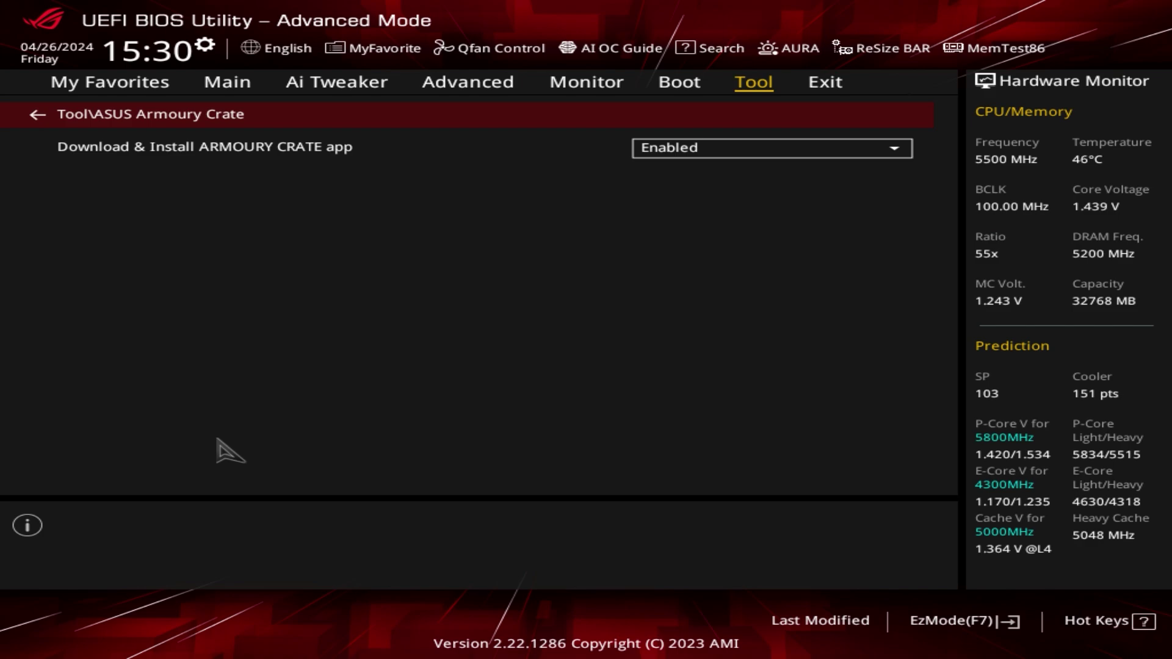
click(675, 148)
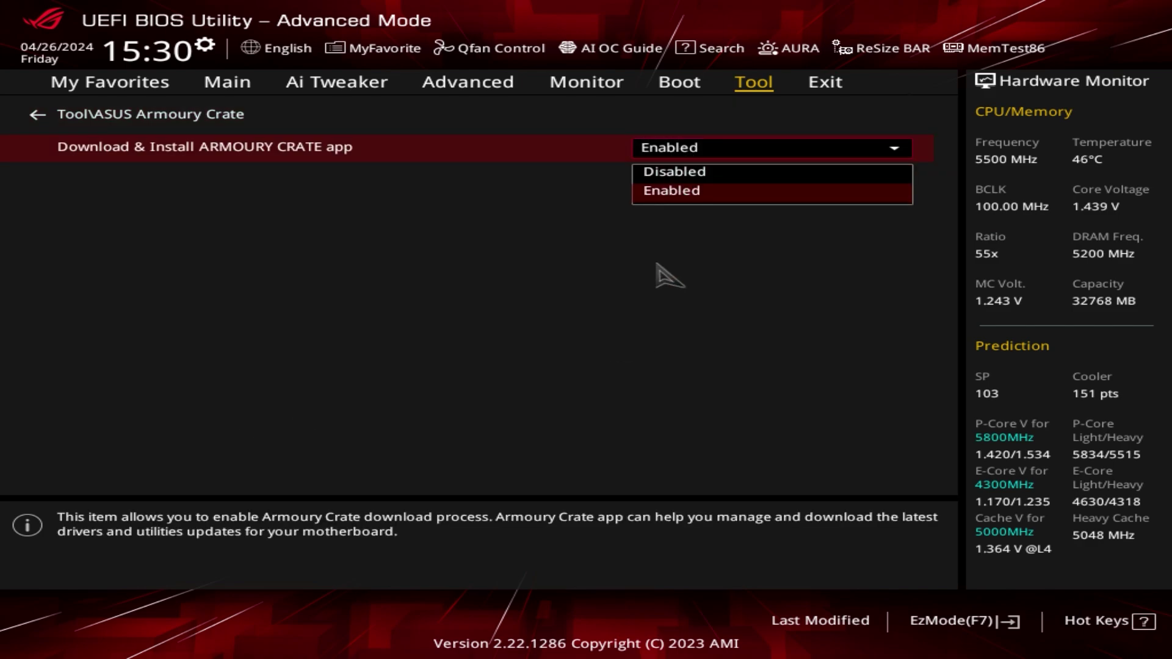
key(Escape)
key(Escape)
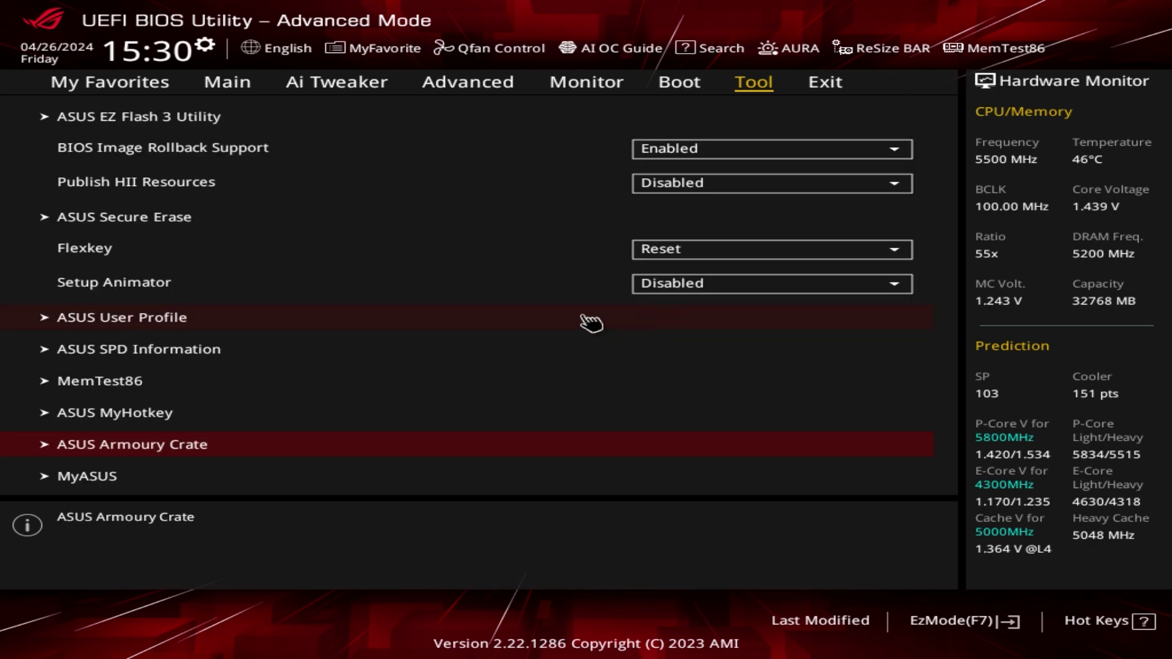
key(Down)
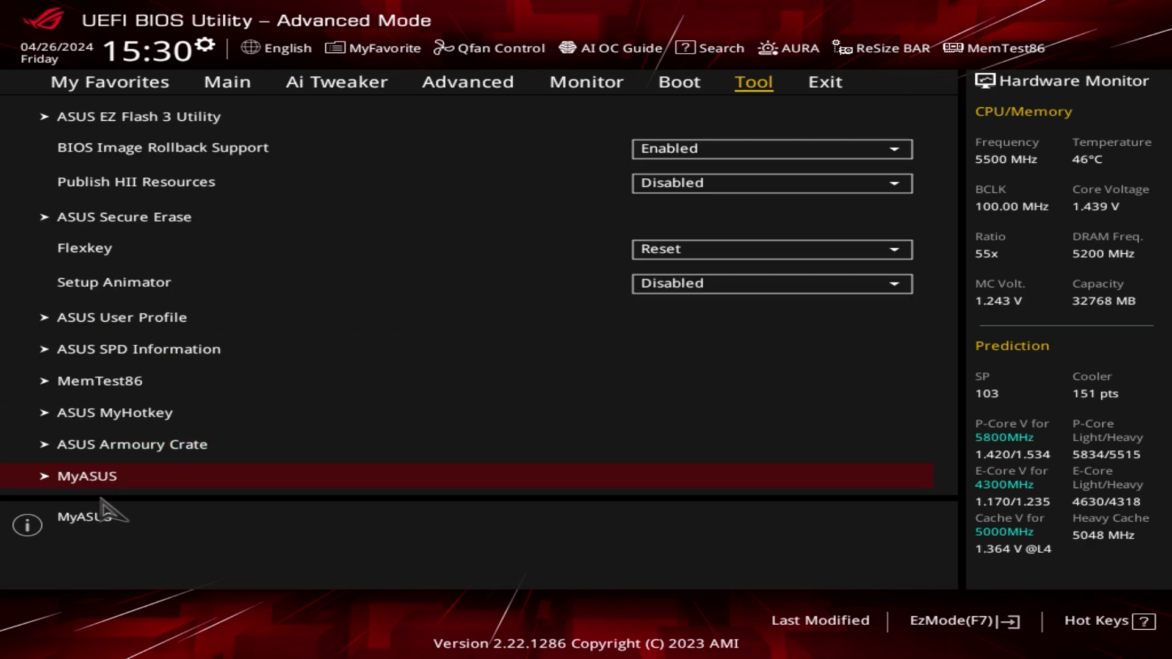
click(95, 480)
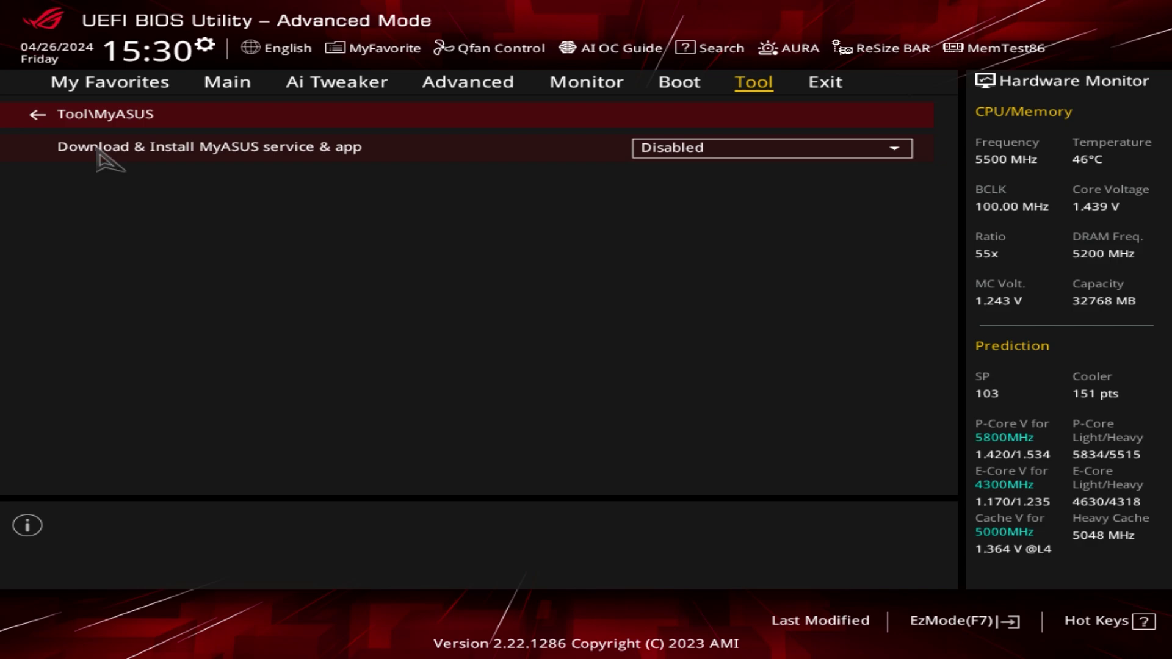
key(Escape)
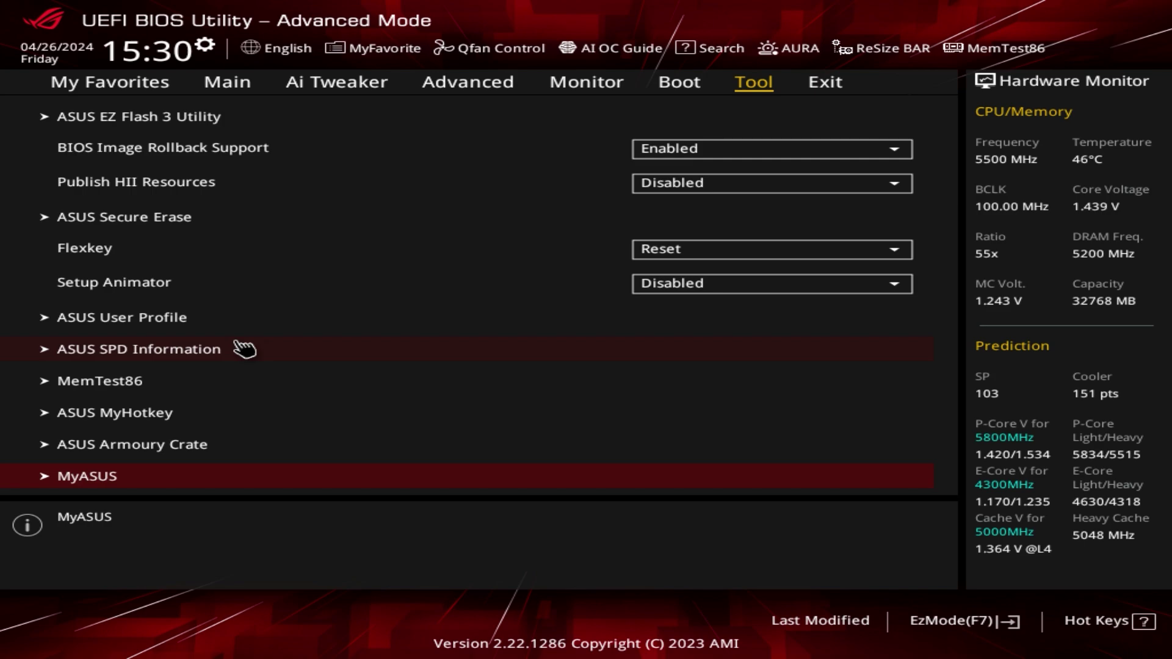
click(825, 83)
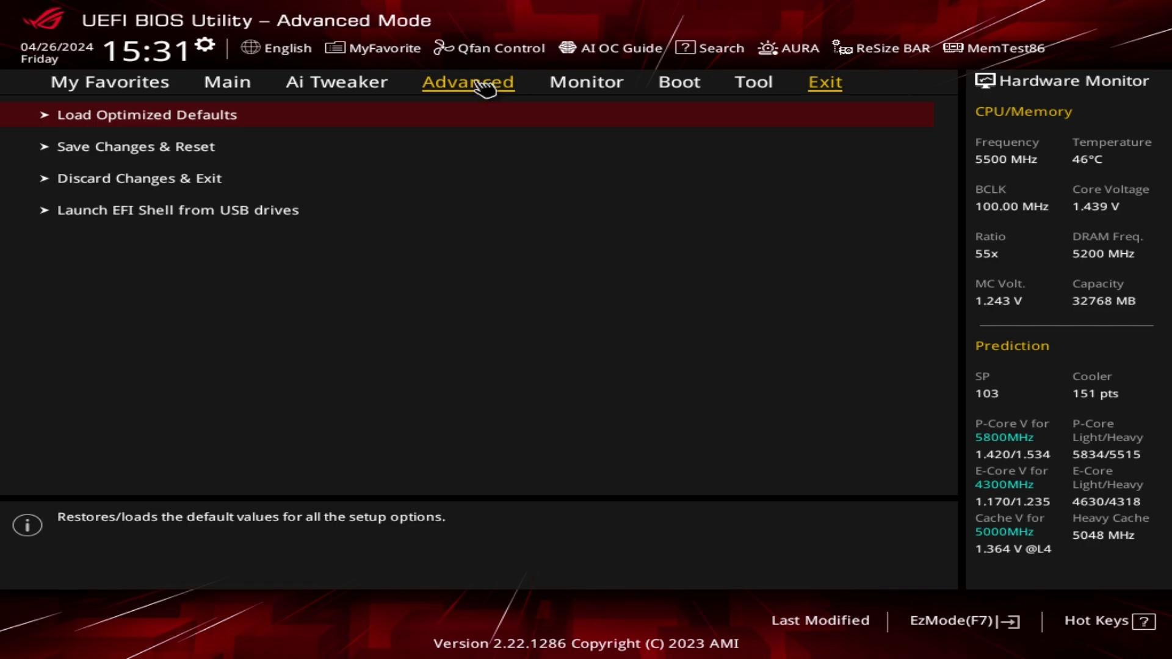
Step: Switch from Advanced Mode to the EZ Mode overview with F7
key(F7)
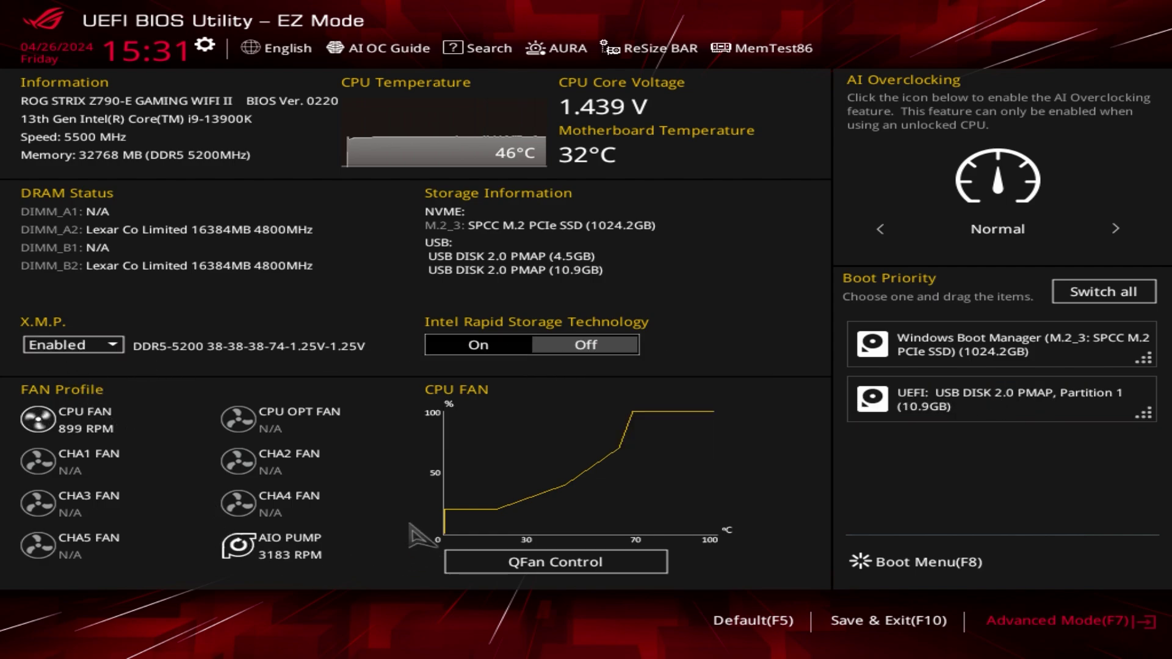
click(529, 565)
key(Escape)
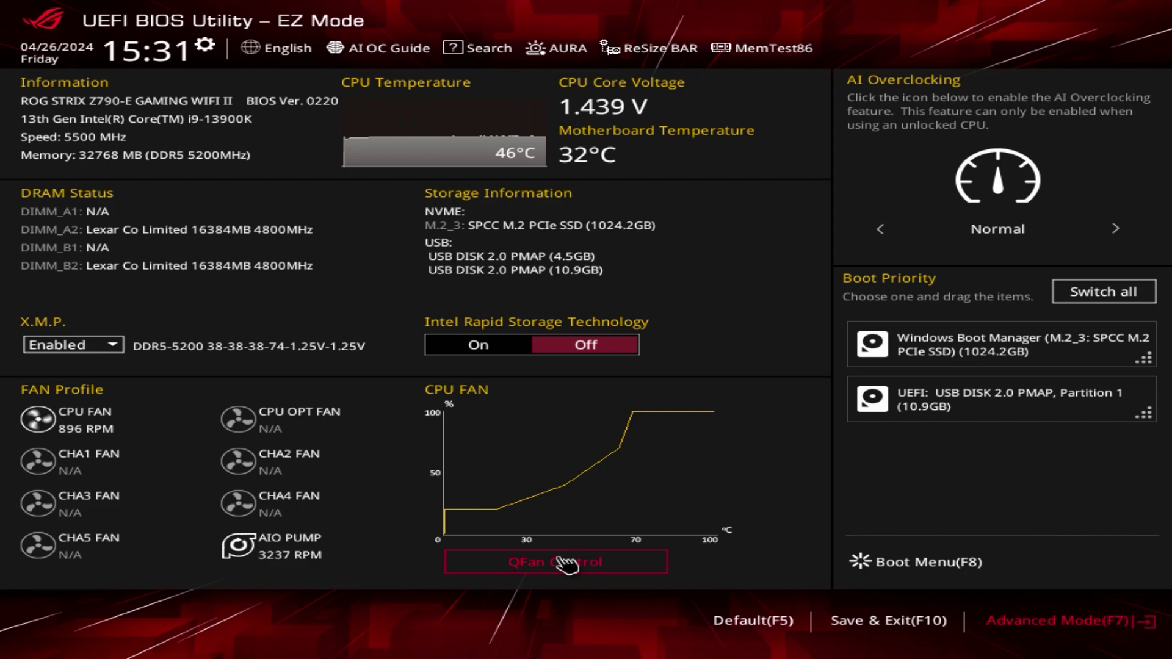
key(F7)
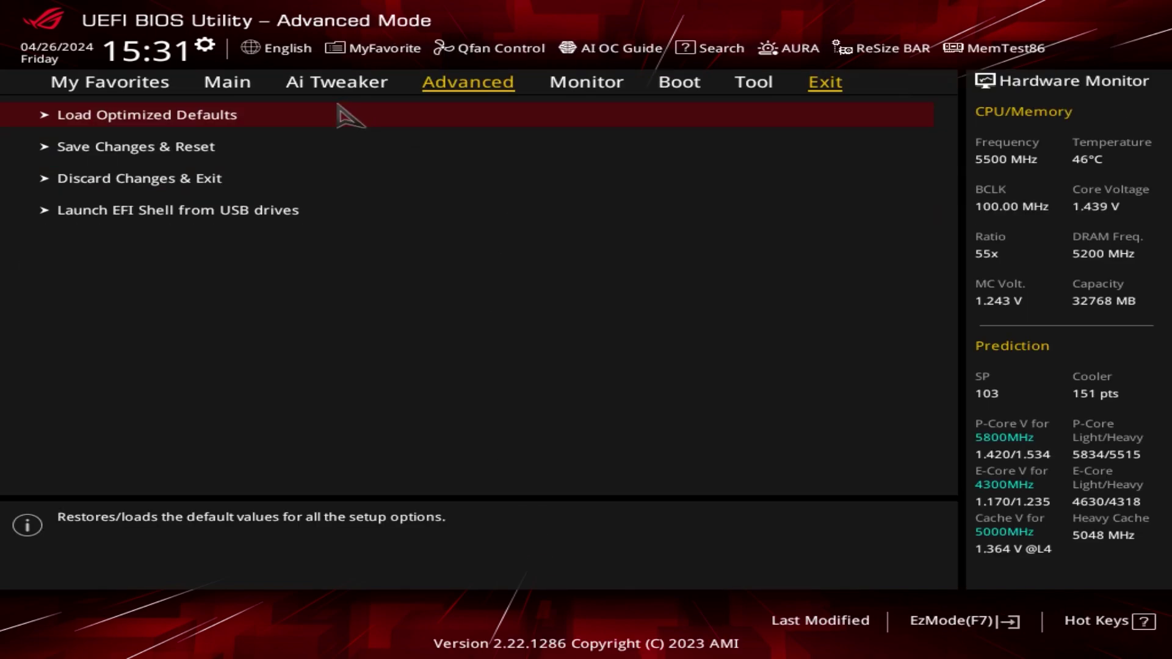
click(313, 83)
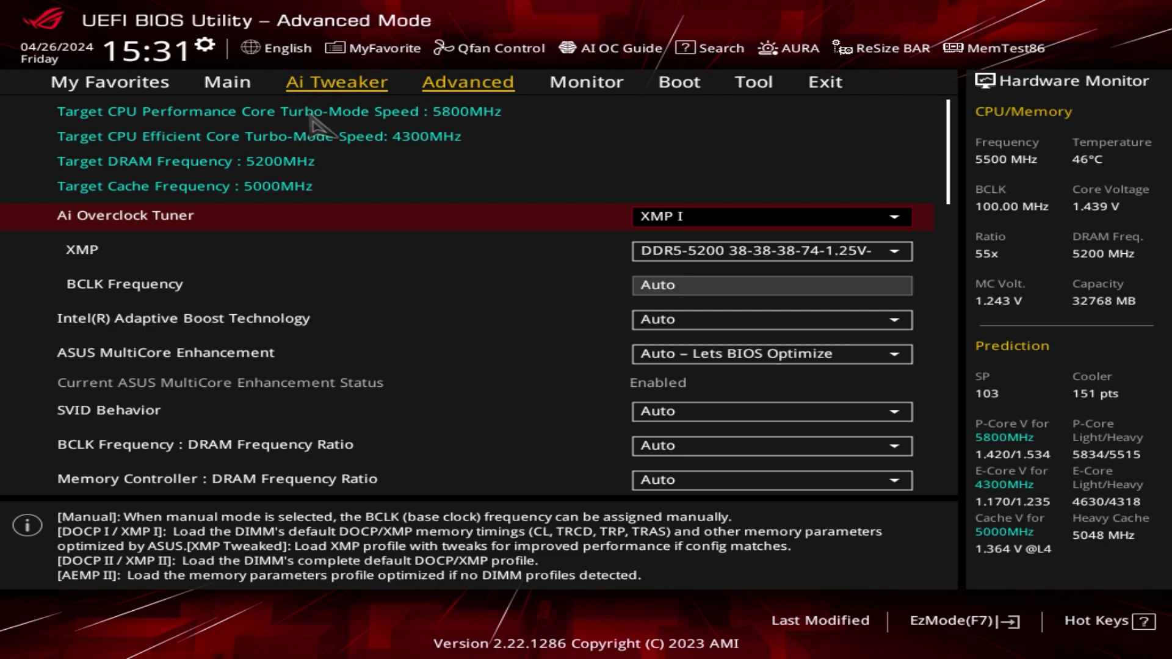
click(227, 83)
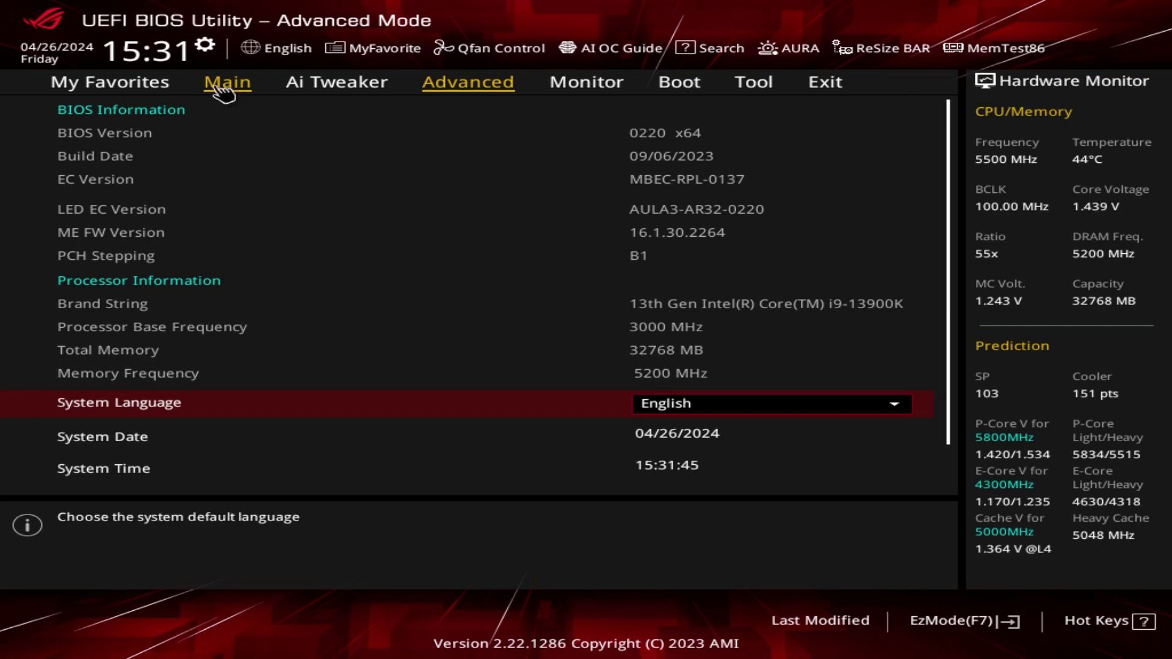
key(F7)
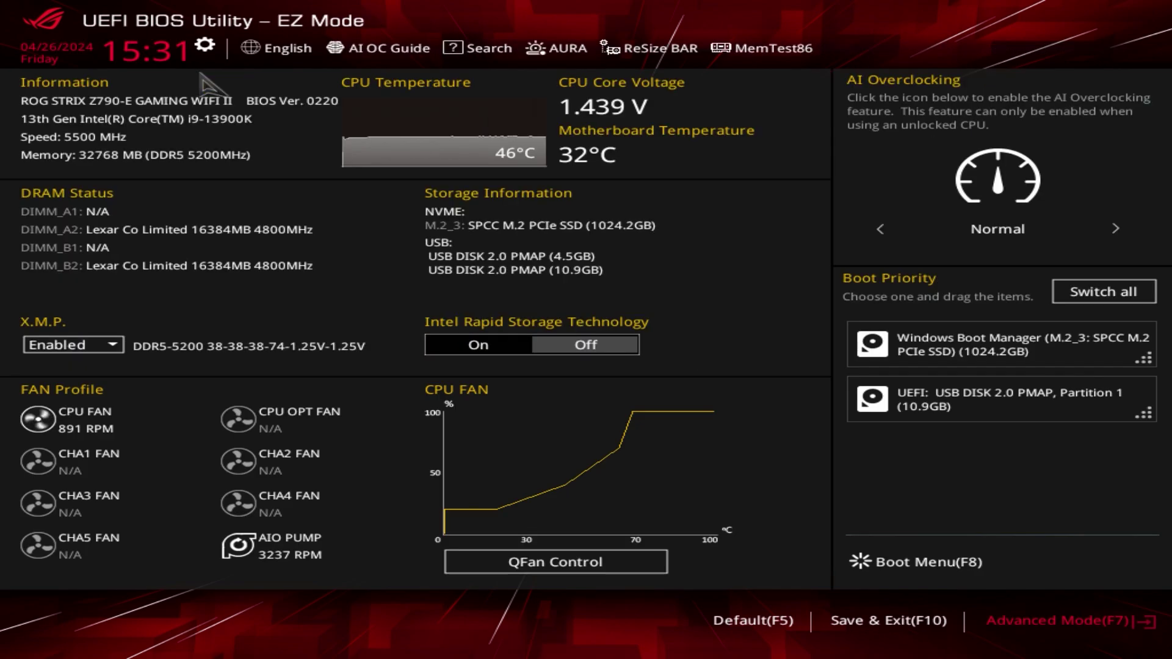